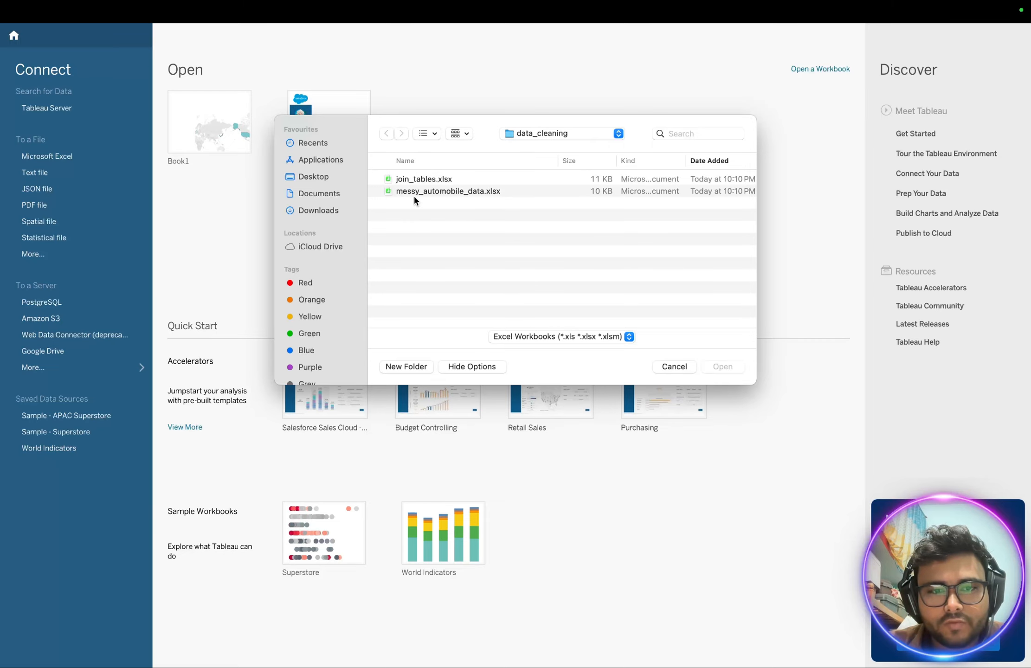
- Connect messy_automobile_data.xlsx from the data_cleaning folder as an Excel data source
{"action": "left_click", "coordinate": [438, 195]}
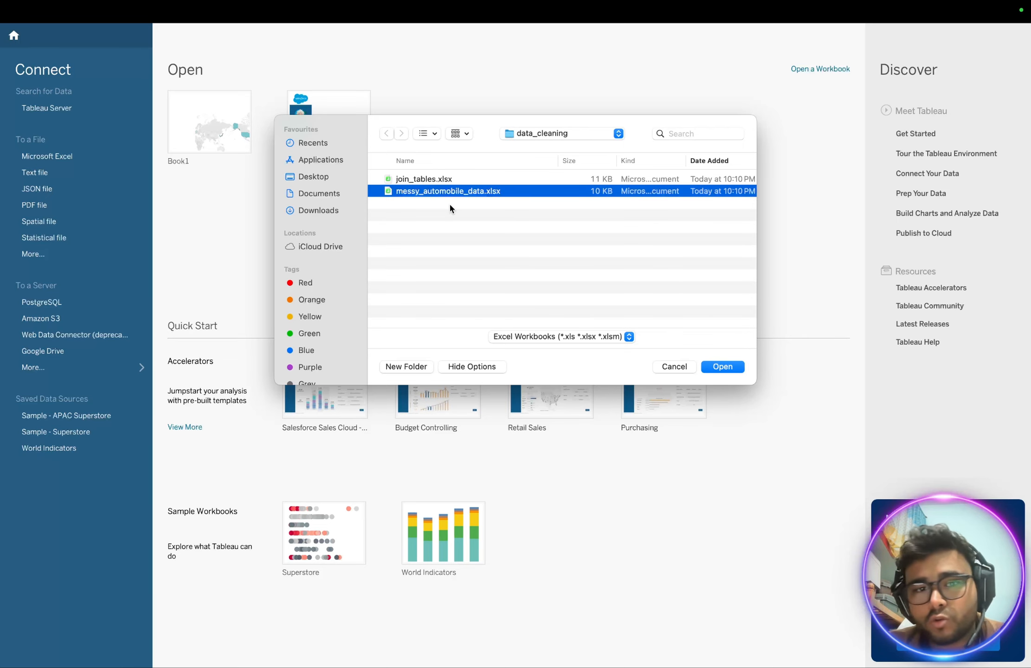
{"action": "left_click", "coordinate": [723, 366]}
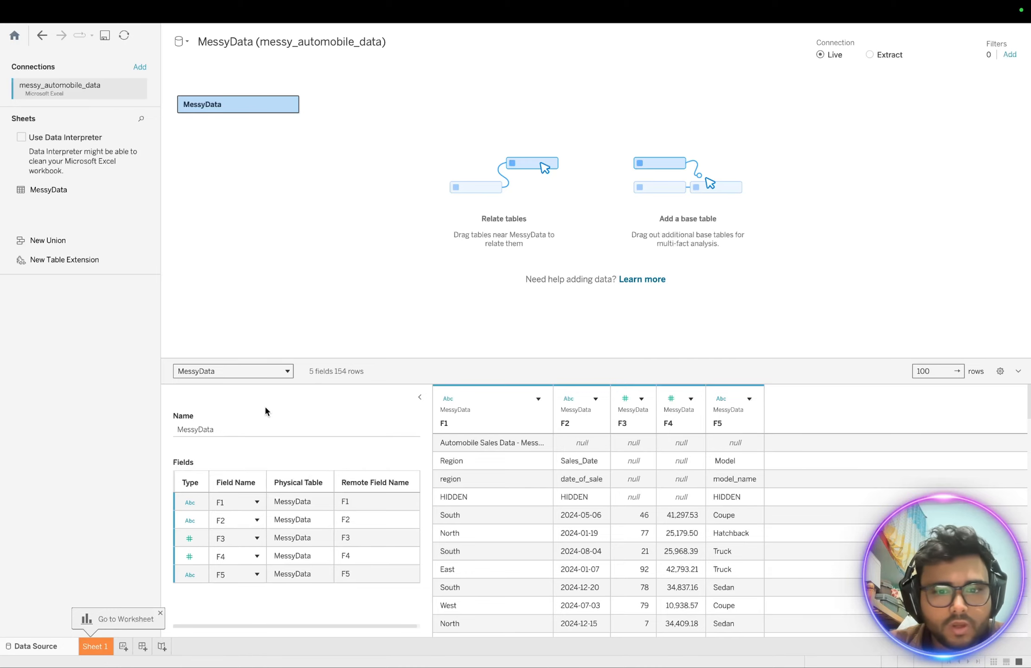
{"action": "key", "text": "ctrl+Up"}
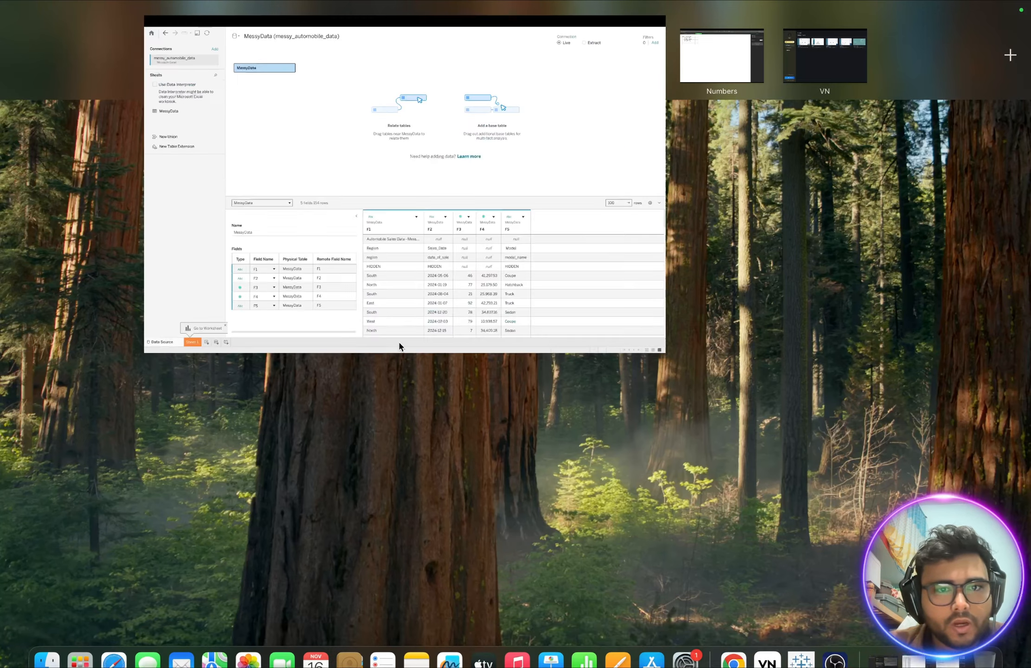
- Open messy_automobile_data.xlsx in Numbers from Desktop > Euron_Tableau_Masters > data > data_cleaning
{"action": "left_click", "coordinate": [193, 42]}
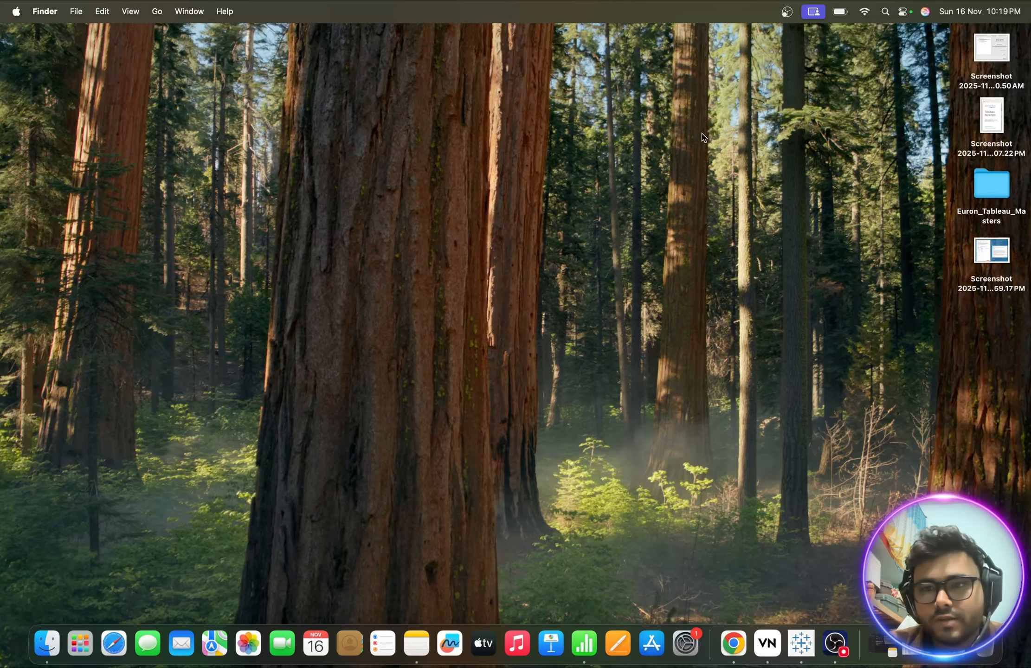
{"action": "double_click", "coordinate": [974, 187]}
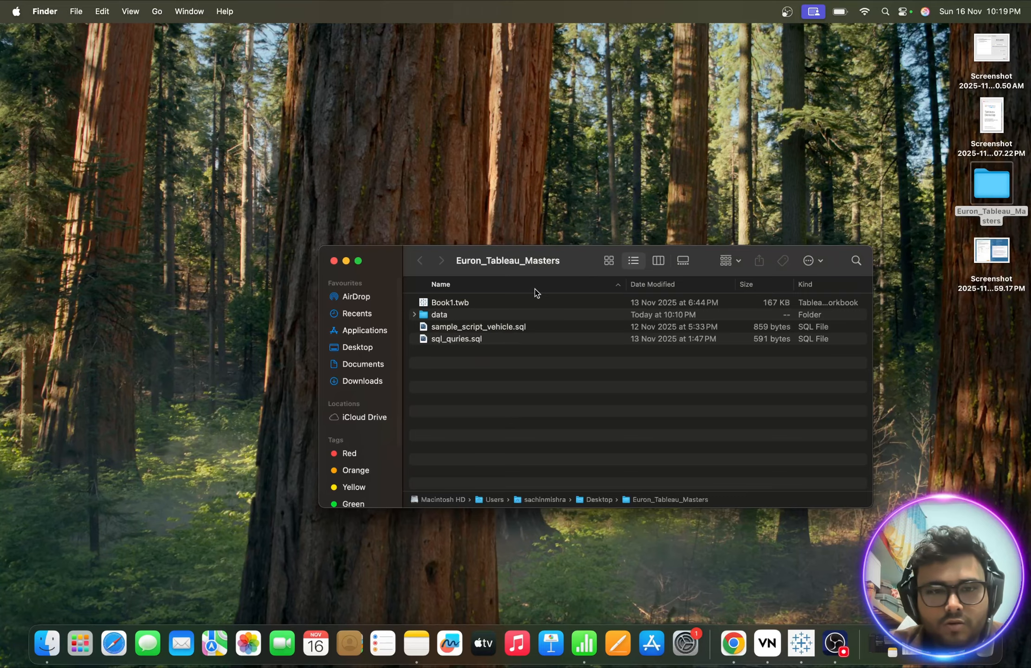
{"action": "double_click", "coordinate": [436, 315]}
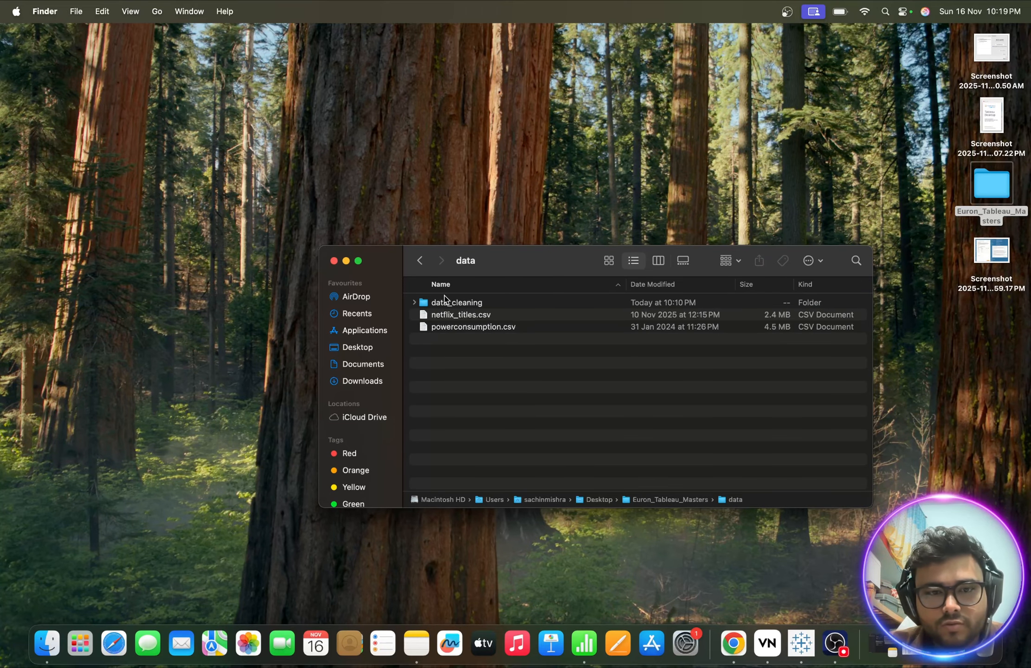
{"action": "double_click", "coordinate": [444, 301]}
{"action": "double_click", "coordinate": [478, 316]}
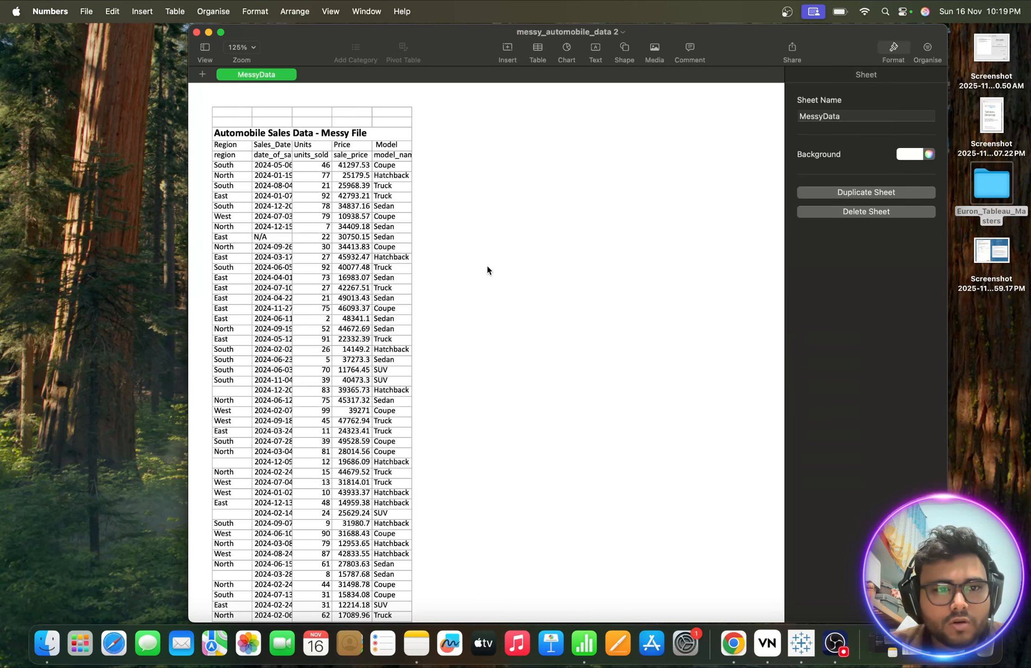
- Inspect the title cell and the header cells in rows 4 and 5 of MessyData
{"action": "scroll", "coordinate": [288, 210], "scroll_direction": "down", "scroll_amount": 2}
{"action": "scroll", "coordinate": [290, 212], "scroll_direction": "up", "scroll_amount": 2}
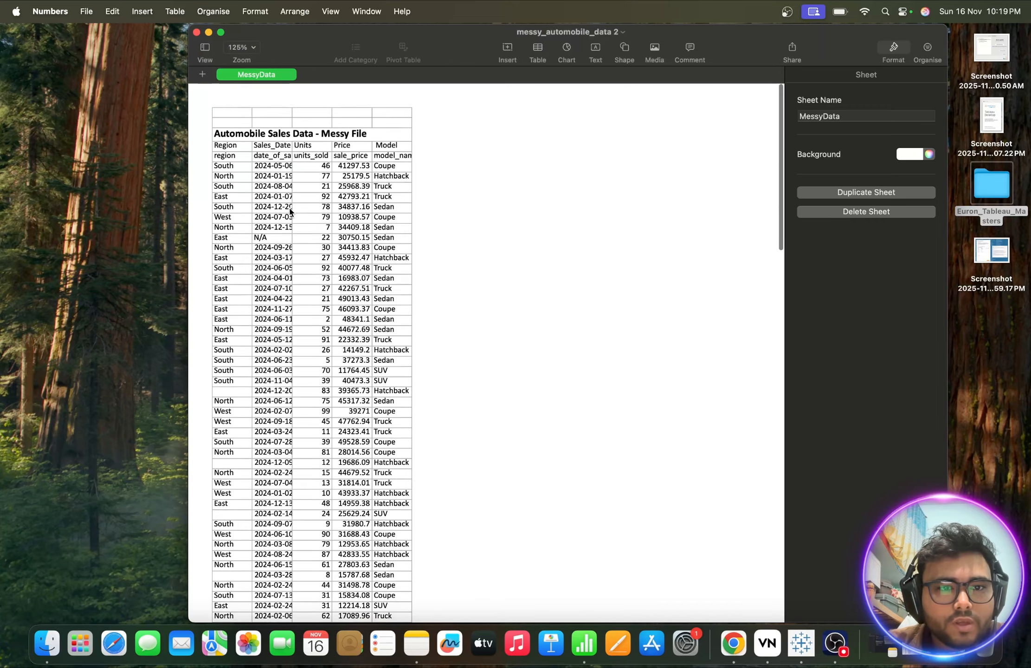
{"action": "left_click", "coordinate": [229, 136]}
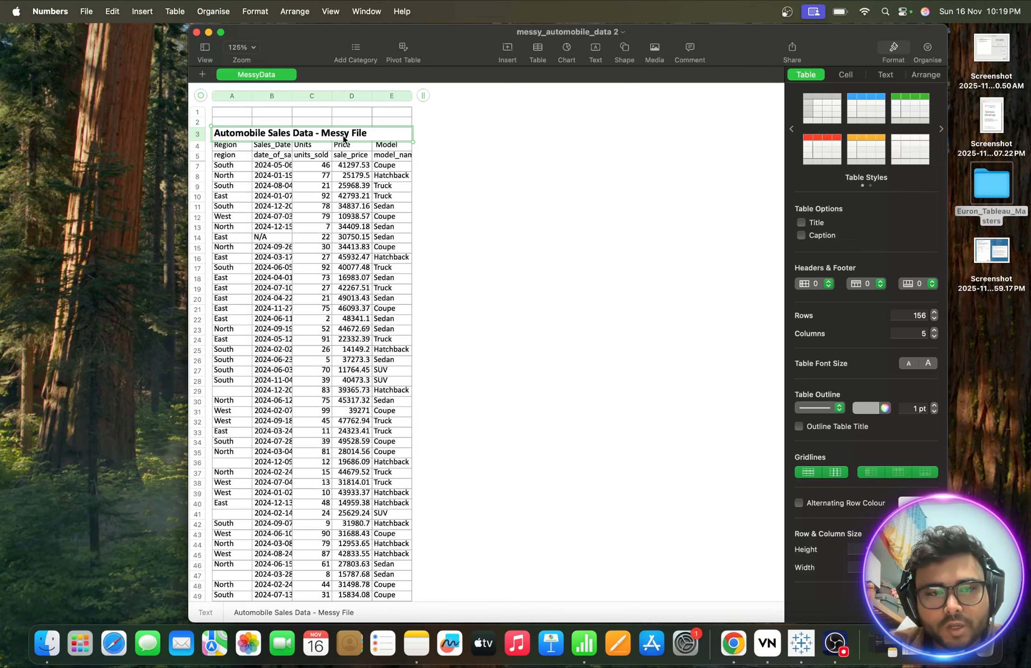
{"action": "left_click", "coordinate": [232, 147]}
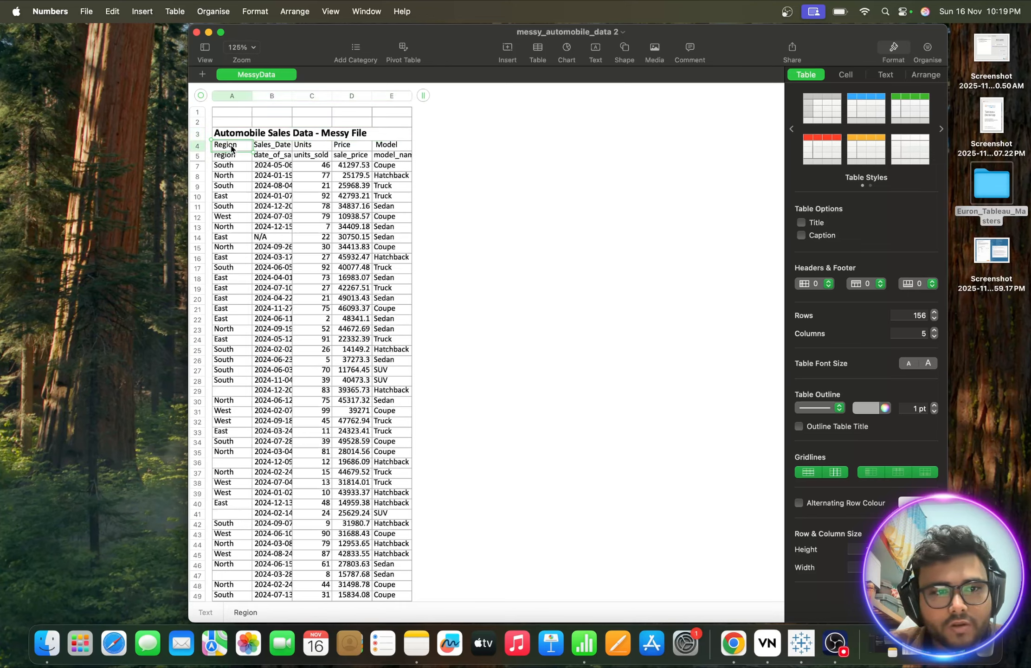
{"action": "left_click", "coordinate": [267, 149]}
{"action": "left_click", "coordinate": [312, 149]}
{"action": "left_click", "coordinate": [344, 148]}
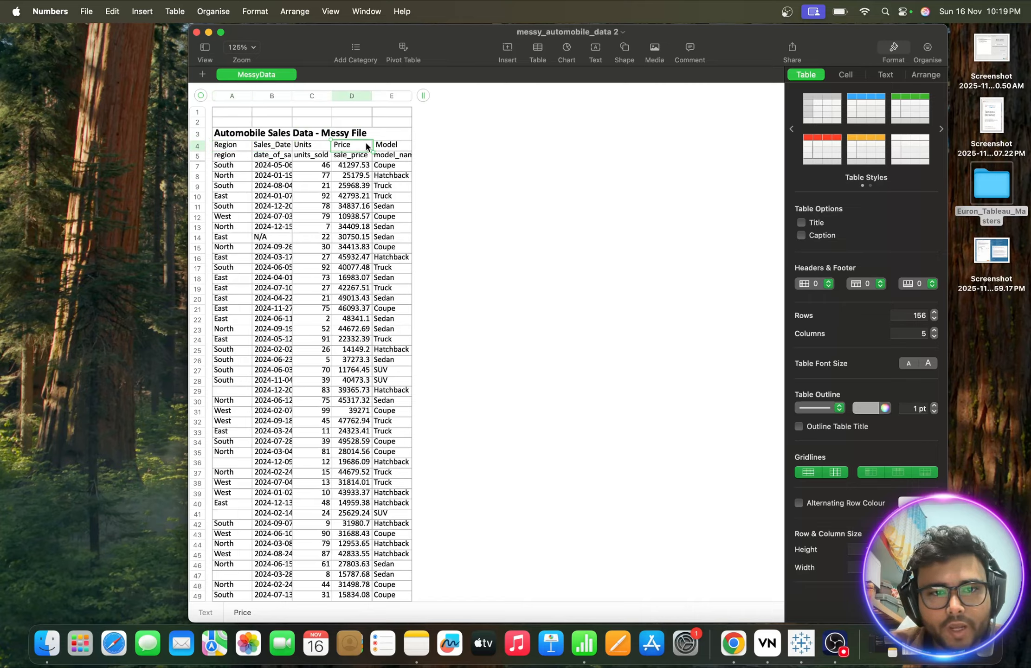
{"action": "left_click", "coordinate": [398, 146]}
{"action": "left_click", "coordinate": [230, 158]}
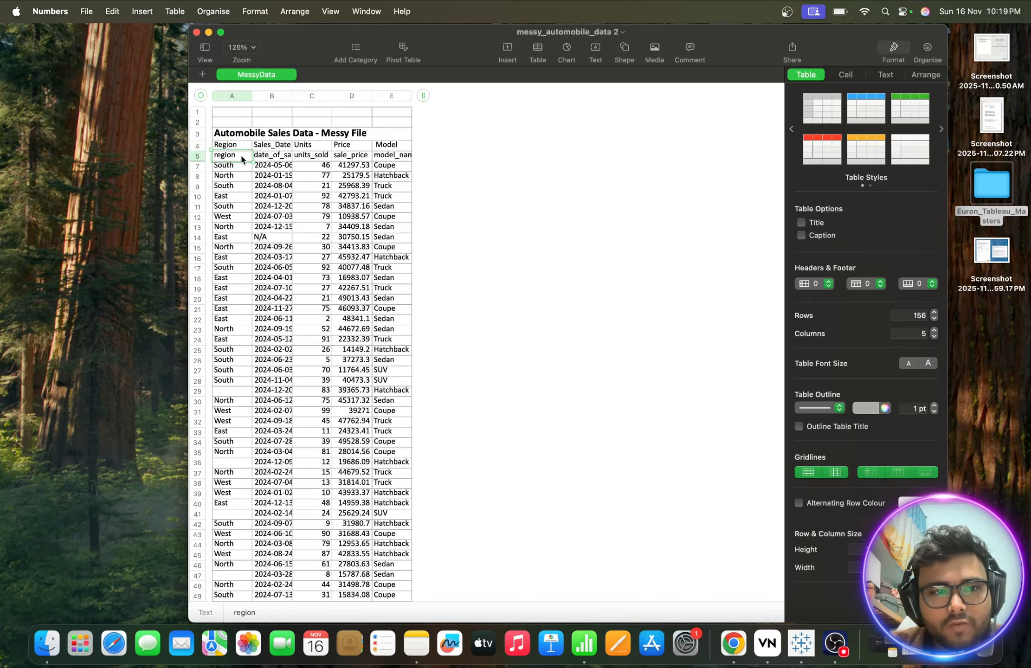
{"action": "left_click", "coordinate": [280, 158]}
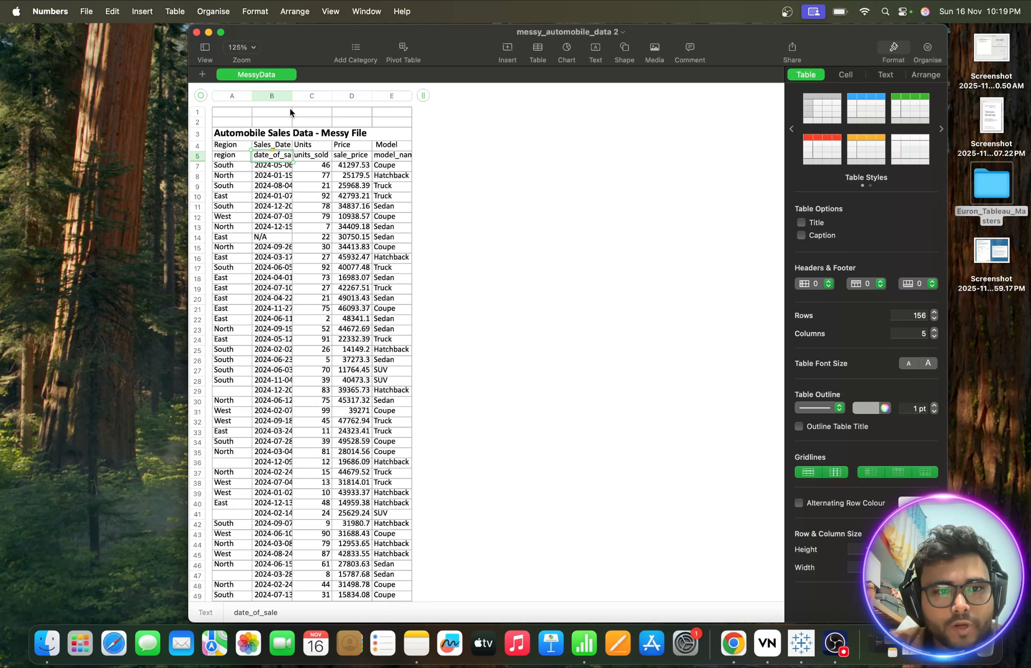
- Widen column B to show full sales dates, check row 5, and return to Tableau
{"action": "left_click_drag", "start_coordinate": [291, 98], "coordinate": [324, 98]}
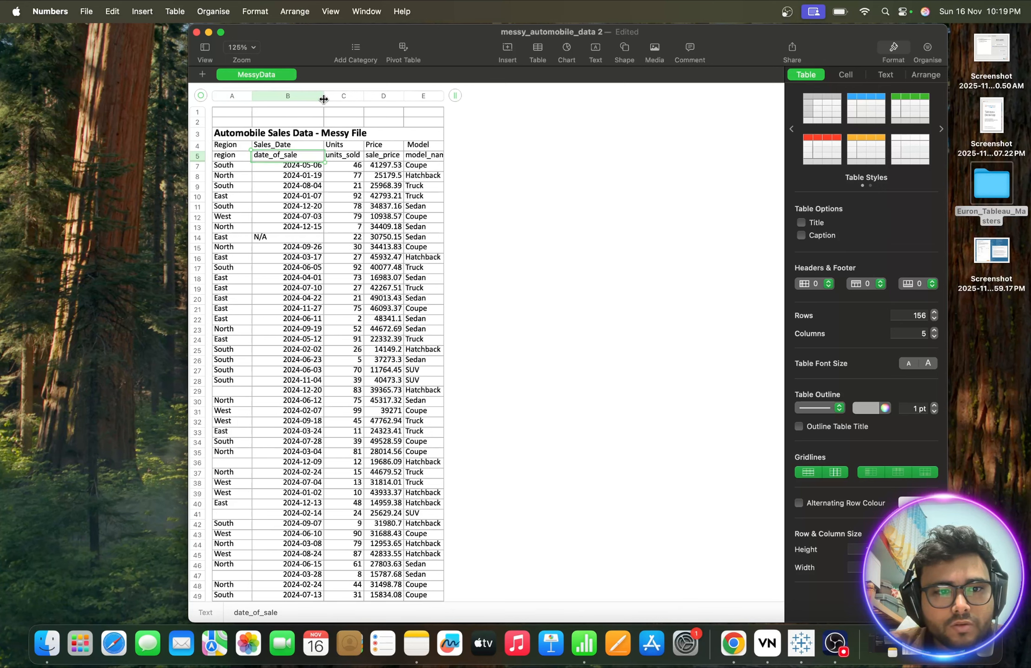
{"action": "left_click", "coordinate": [347, 161]}
{"action": "left_click", "coordinate": [390, 162]}
{"action": "left_click", "coordinate": [428, 160]}
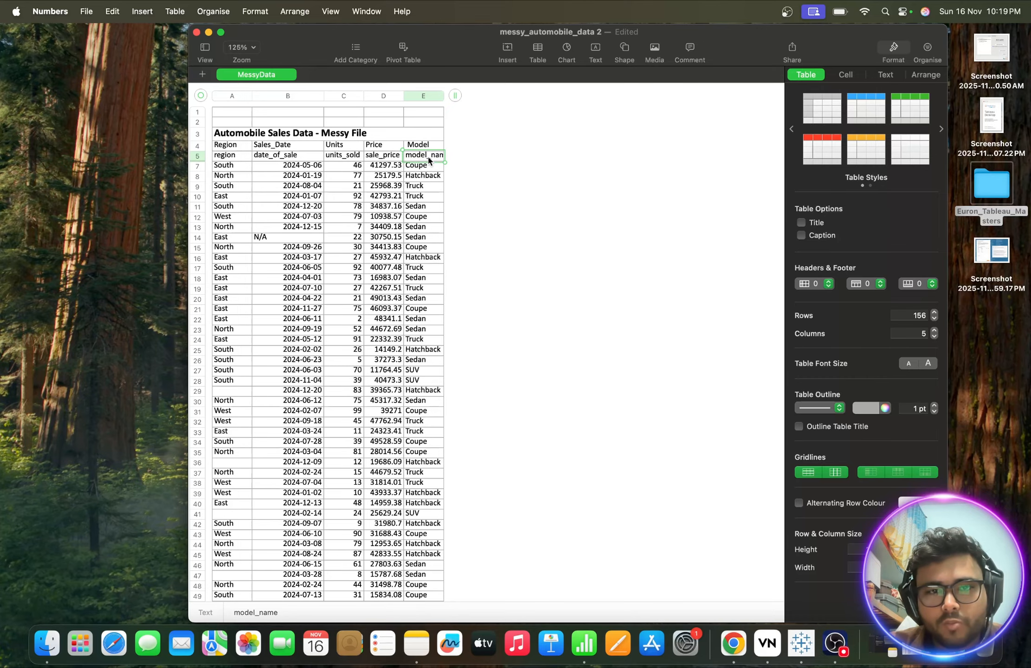
{"action": "key", "text": "ctrl+Up"}
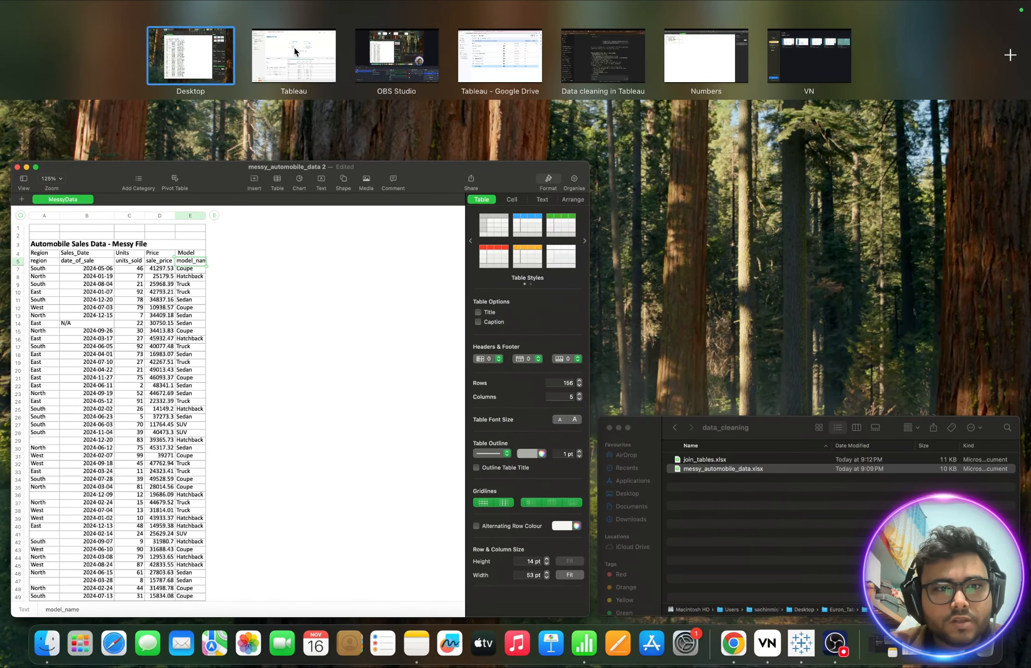
{"action": "left_click", "coordinate": [294, 46]}
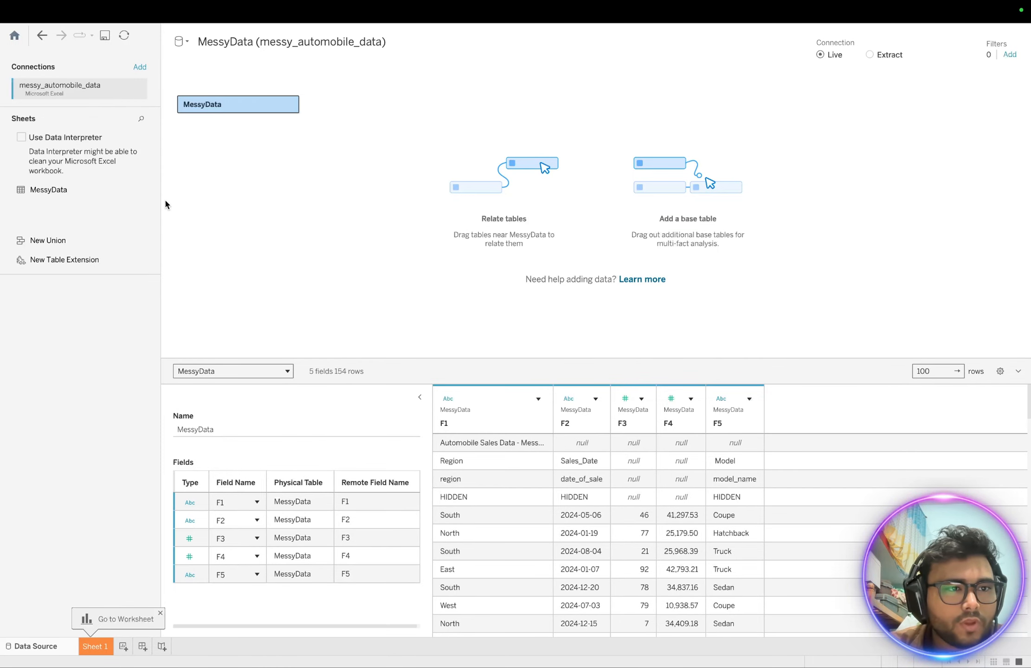
- Turn on Data Interpreter for MessyData and compare its headers against row 5 in Numbers
{"action": "left_click", "coordinate": [22, 139]}
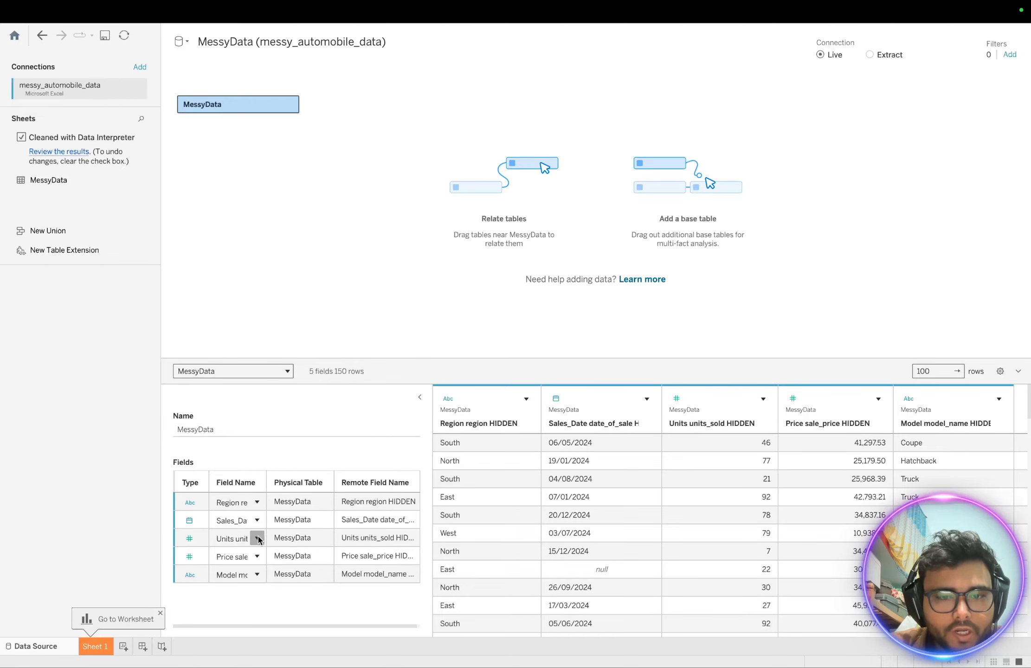
{"action": "key", "text": "ctrl+Up"}
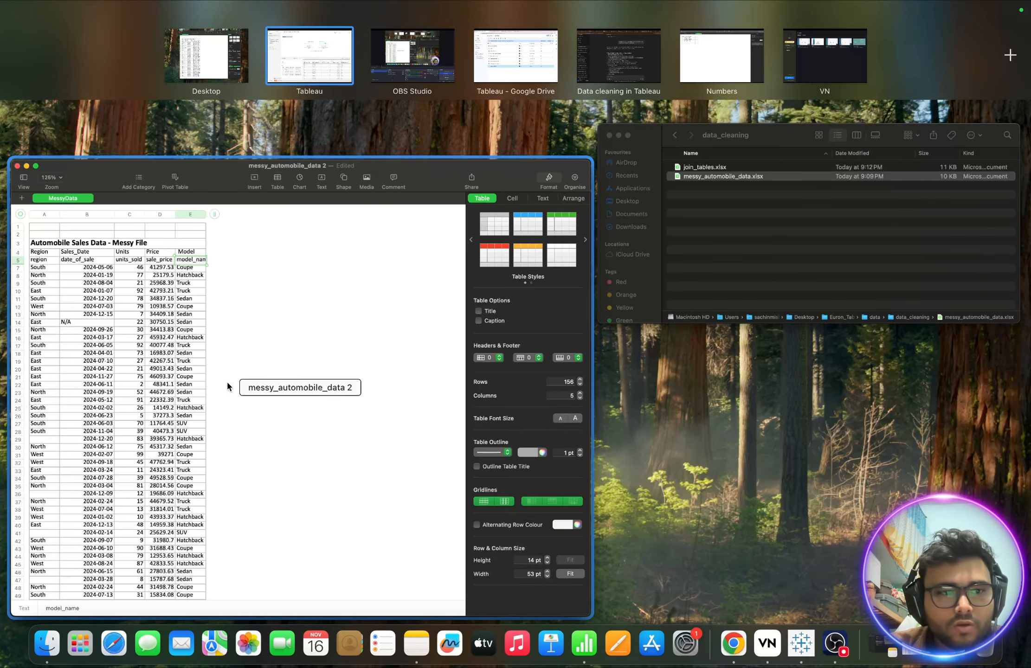
{"action": "left_click", "coordinate": [227, 387]}
{"action": "left_click", "coordinate": [236, 157]}
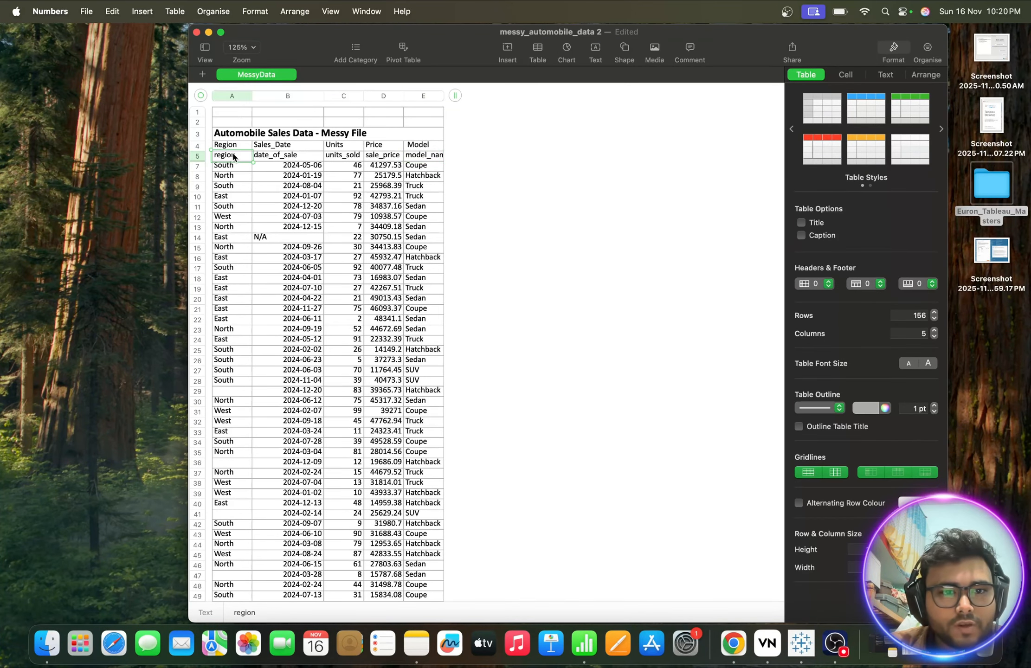
{"action": "left_click", "coordinate": [279, 158]}
{"action": "left_click", "coordinate": [332, 161]}
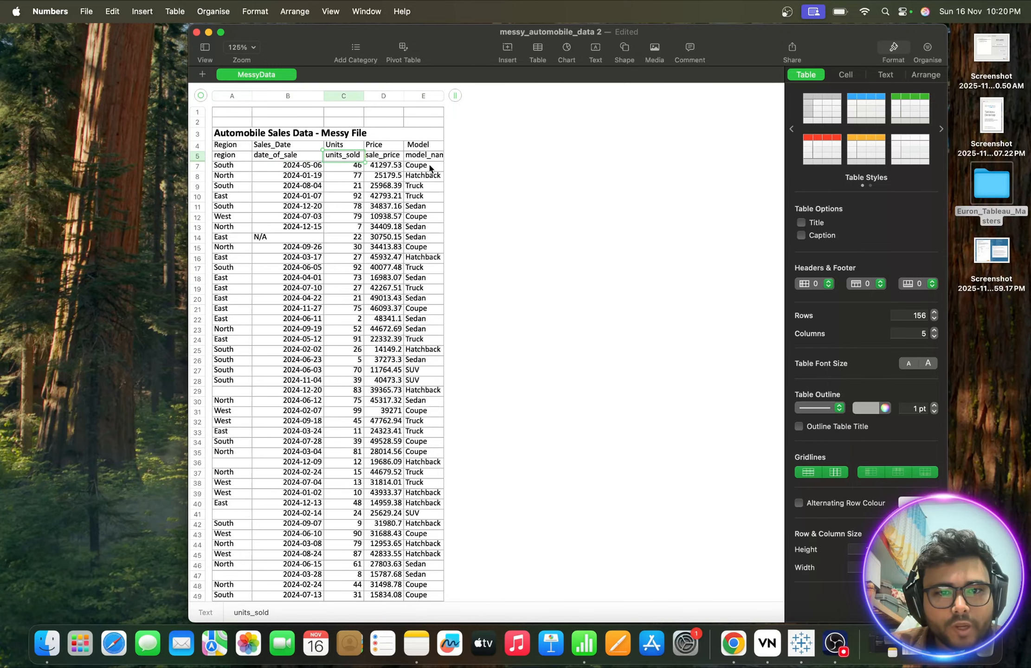
{"action": "key", "text": "ctrl+Up"}
{"action": "mouse_move", "coordinate": [333, 4]}
{"action": "left_click", "coordinate": [351, 44]}
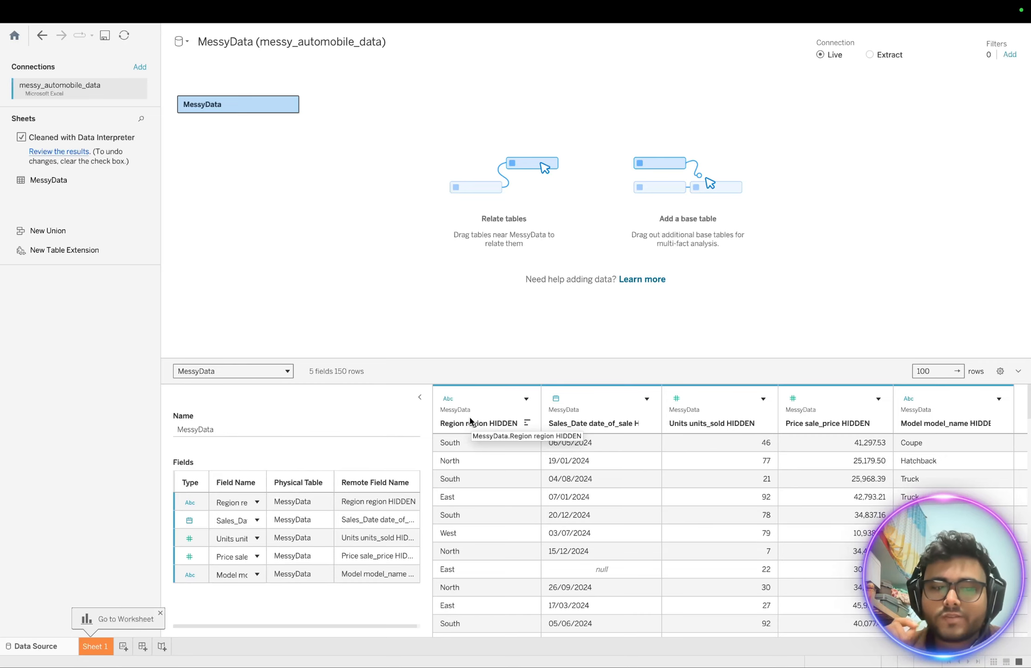
- Rename the first three fields to Region, Sales_Date and Units_Sold
{"action": "left_click", "coordinate": [234, 503]}
{"action": "double_click", "coordinate": [232, 503]}
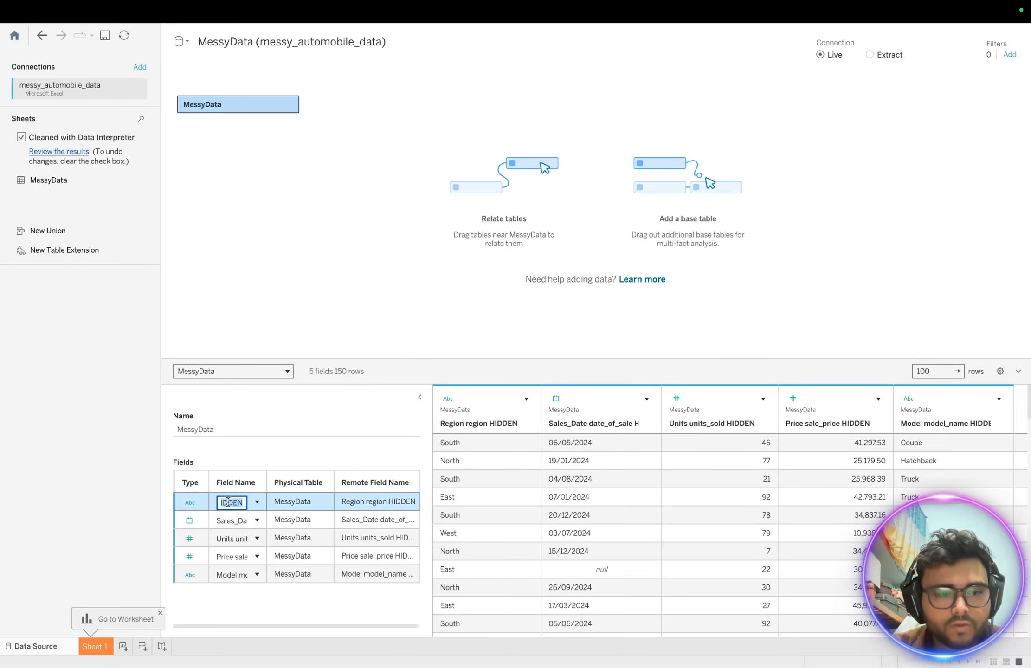
{"action": "type", "text": "Region"}
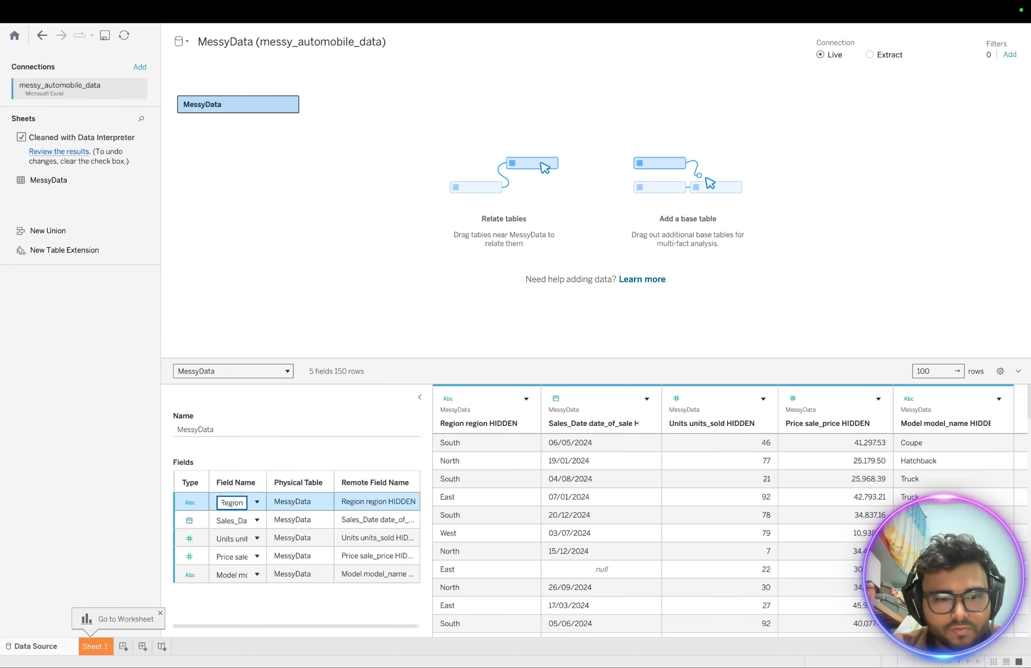
{"action": "key", "text": "Tab"}
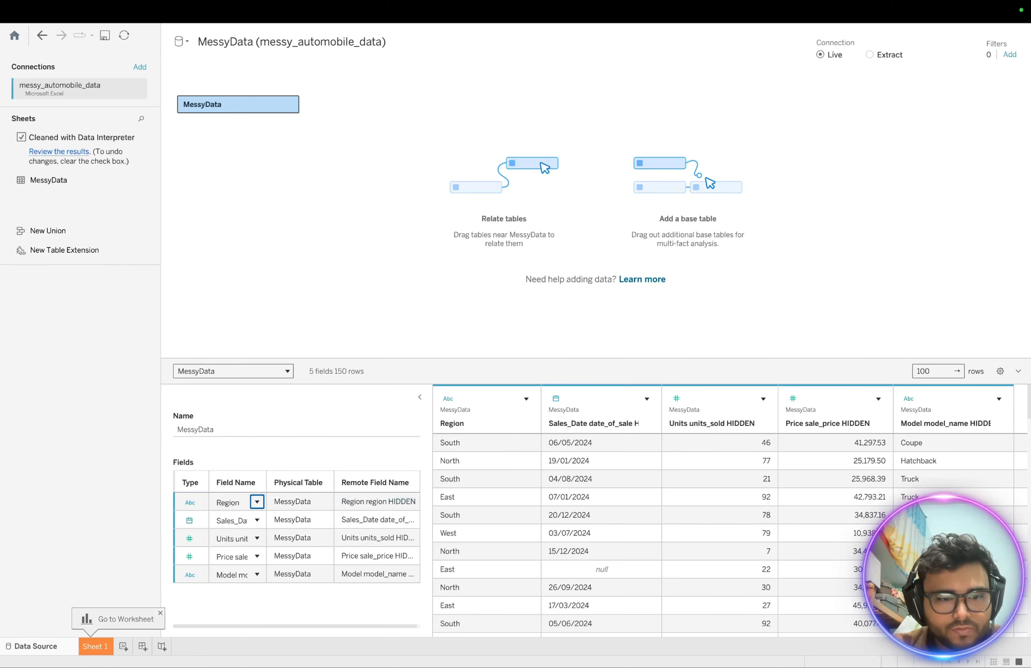
{"action": "double_click", "coordinate": [232, 522]}
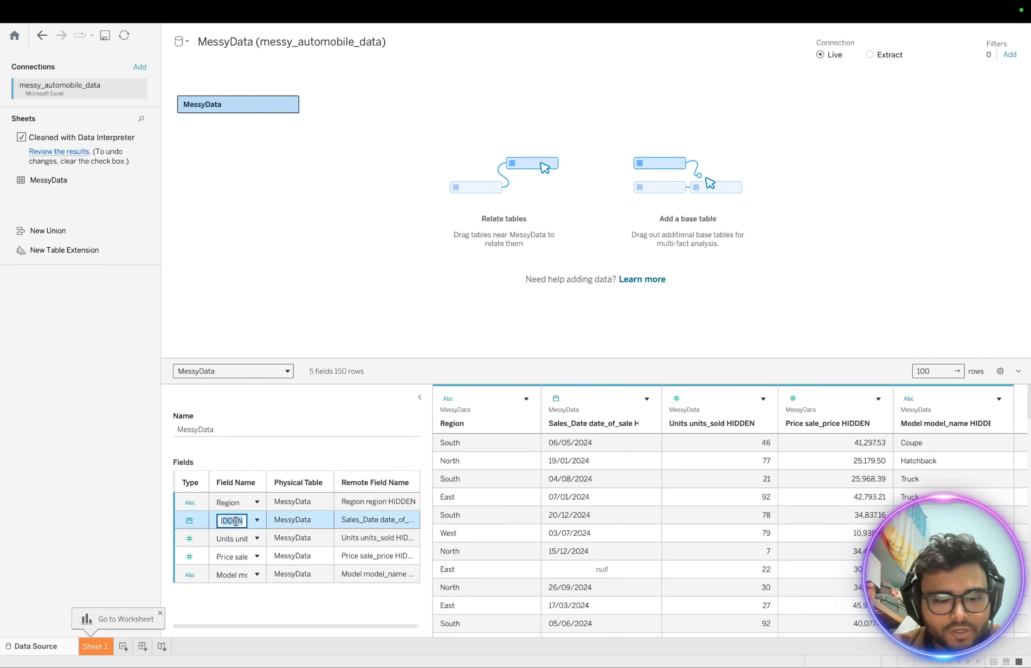
{"action": "type", "text": "Sales_"}
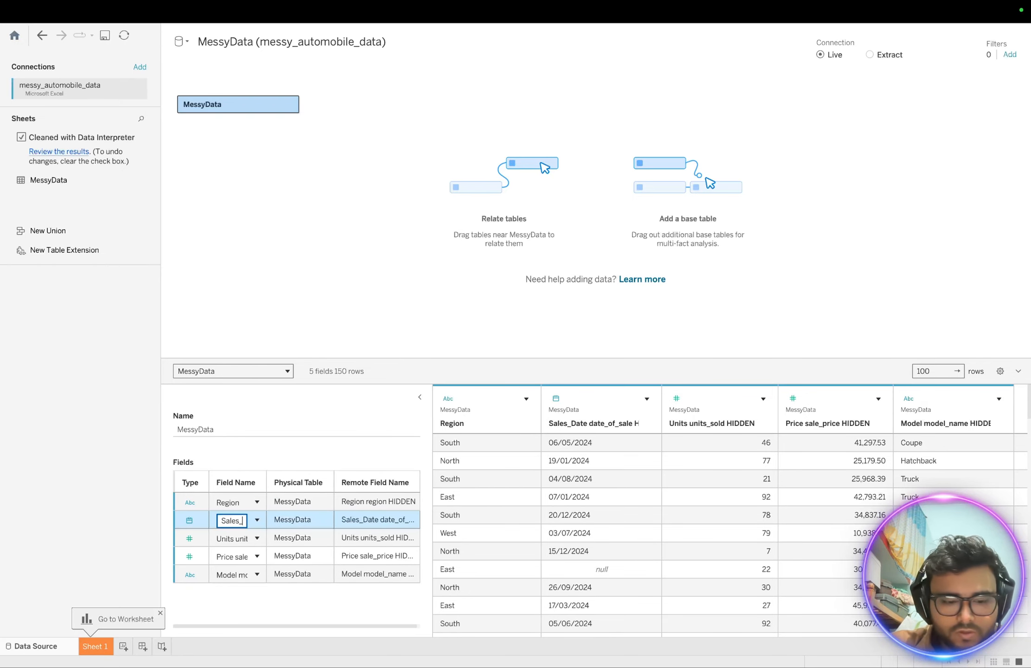
{"action": "type", "text": "Date"}
{"action": "key", "text": "Tab"}
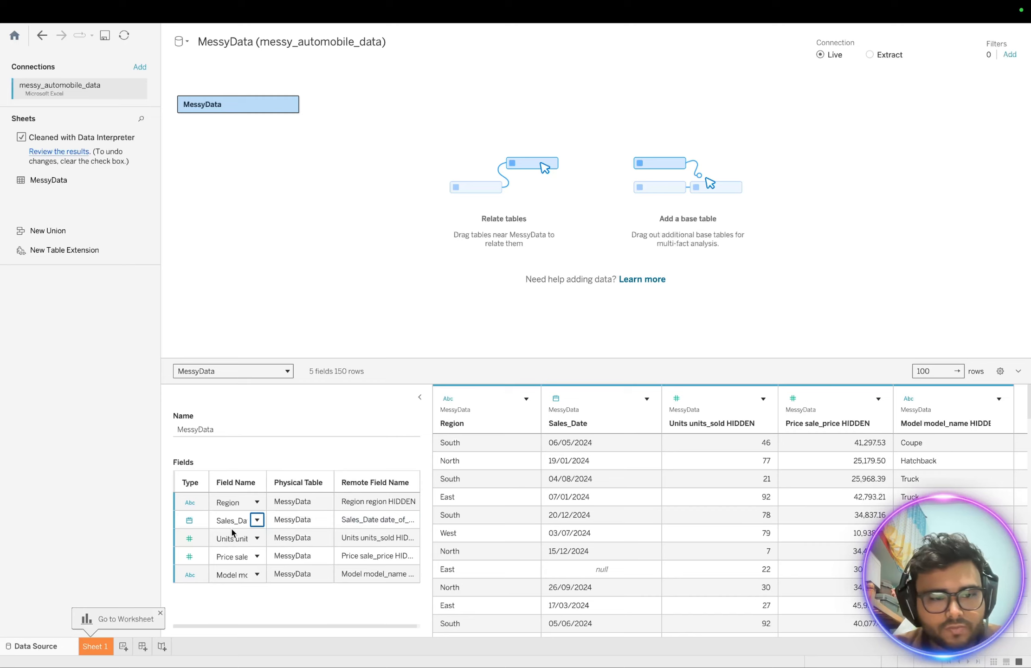
{"action": "double_click", "coordinate": [232, 541]}
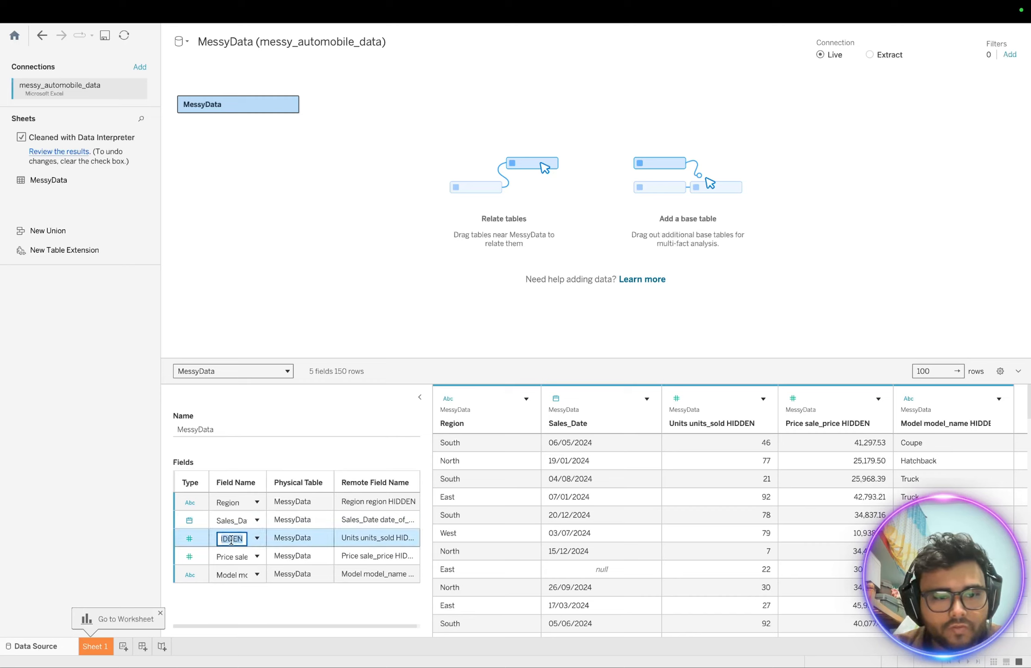
{"action": "type", "text": "U"}
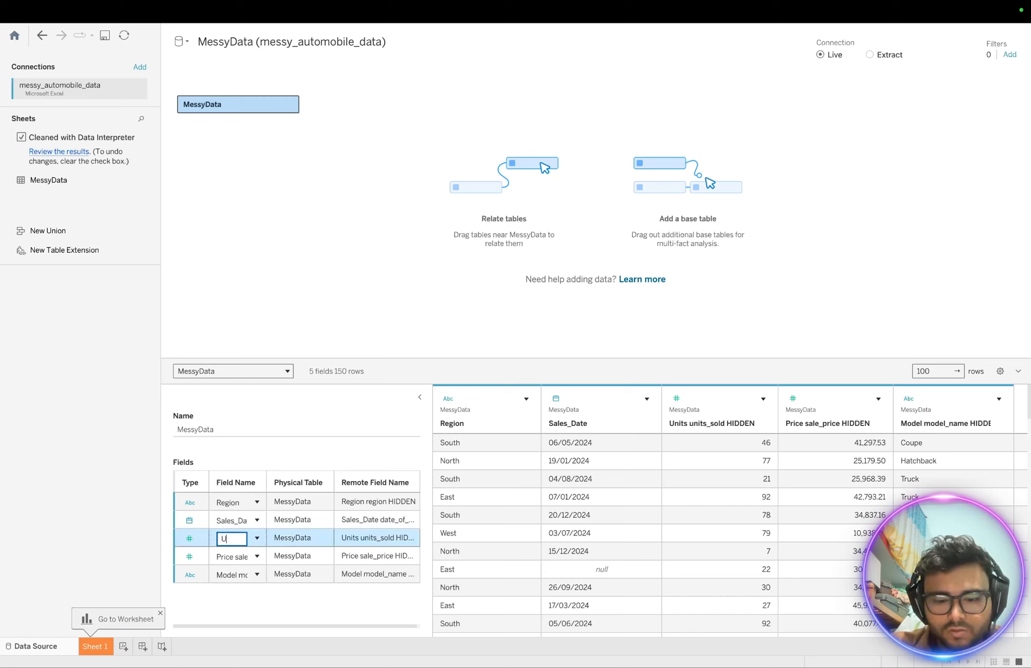
{"action": "type", "text": "nits_"}
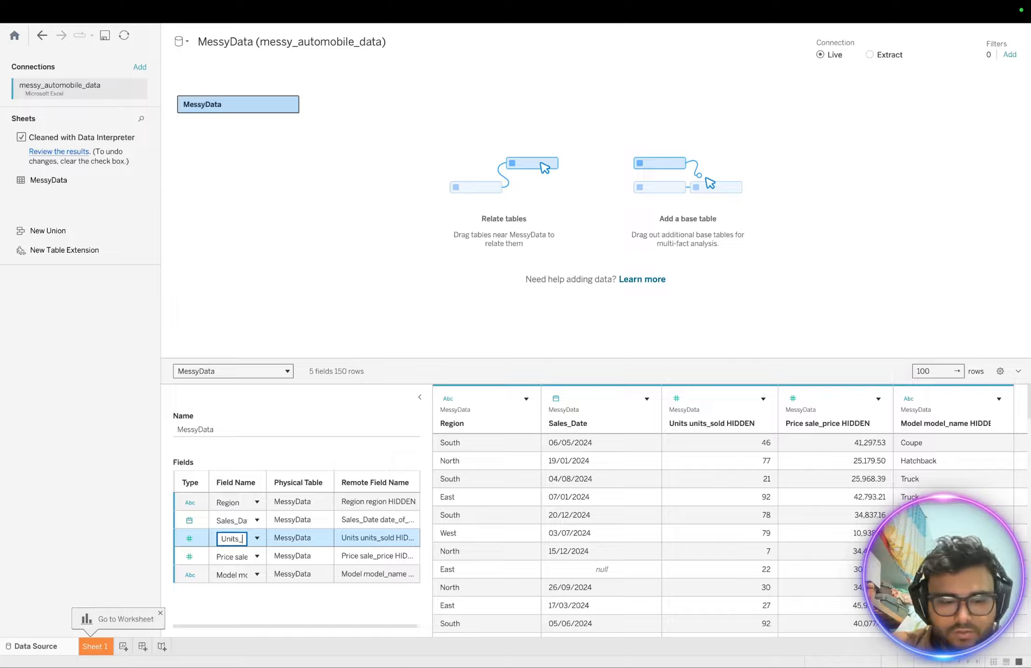
{"action": "type", "text": "Sold"}
{"action": "key", "text": "Tab"}
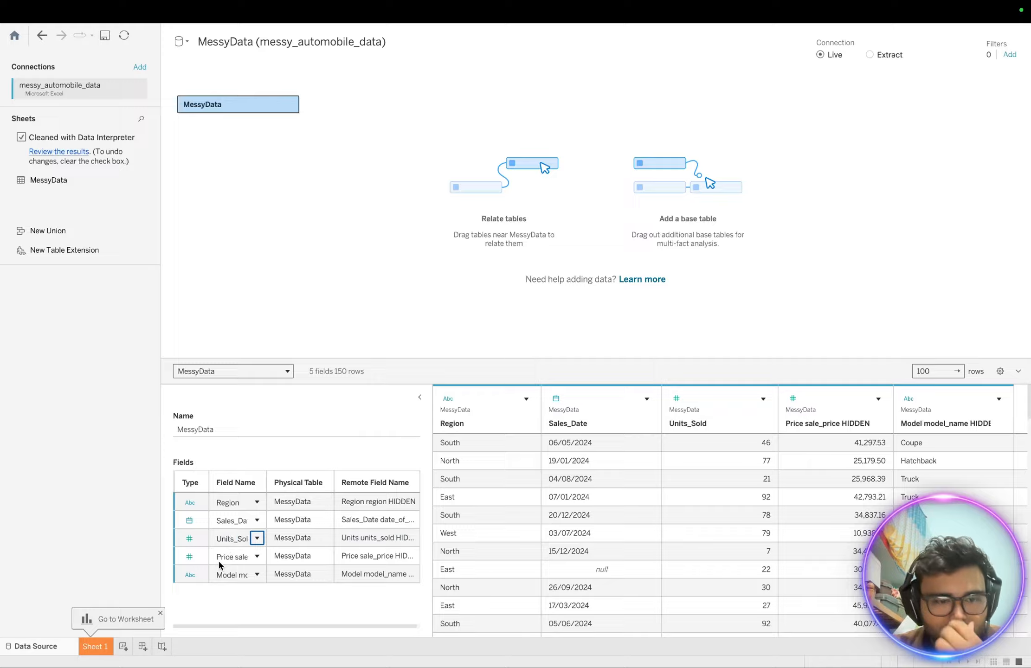
- Rename the price and model fields to Sales_price and Model_Name
{"action": "double_click", "coordinate": [232, 559]}
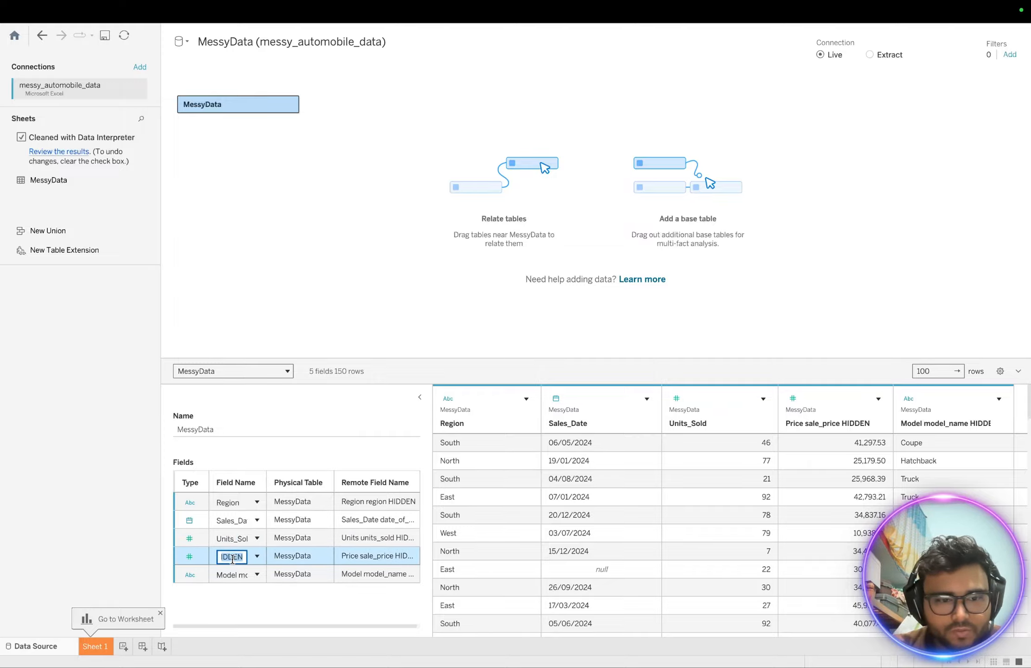
{"action": "type", "text": "Sales"}
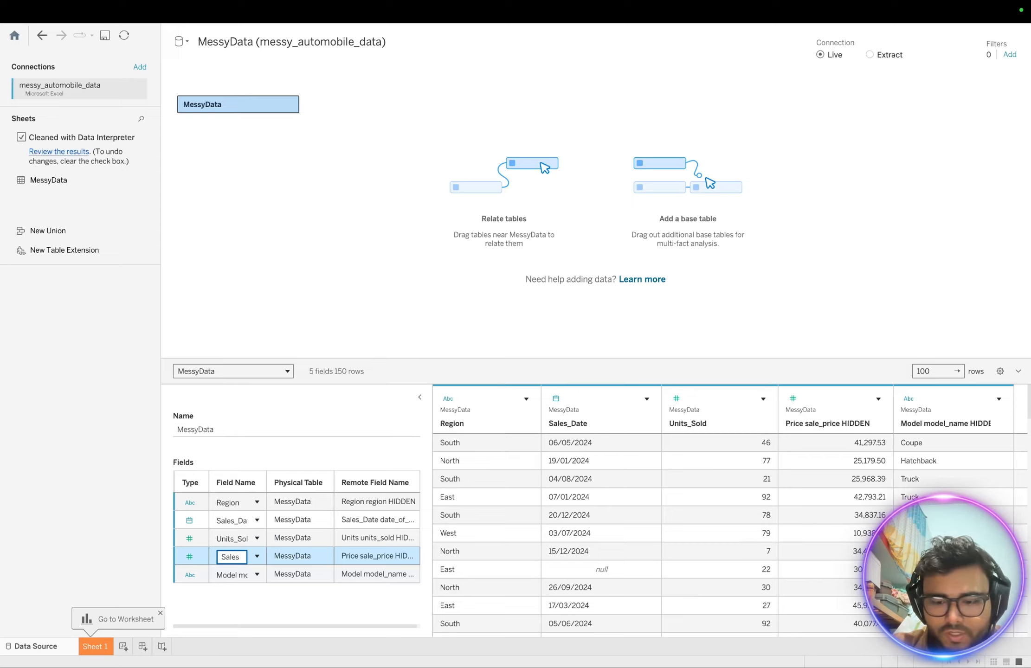
{"action": "type", "text": "_price"}
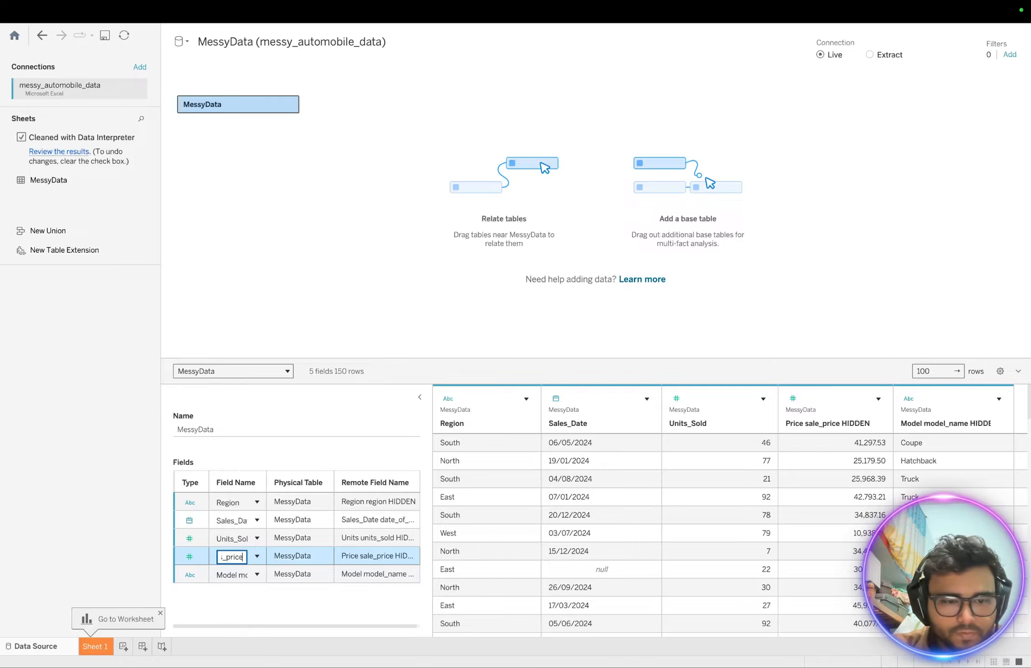
{"action": "key", "text": "Tab"}
{"action": "double_click", "coordinate": [235, 574]}
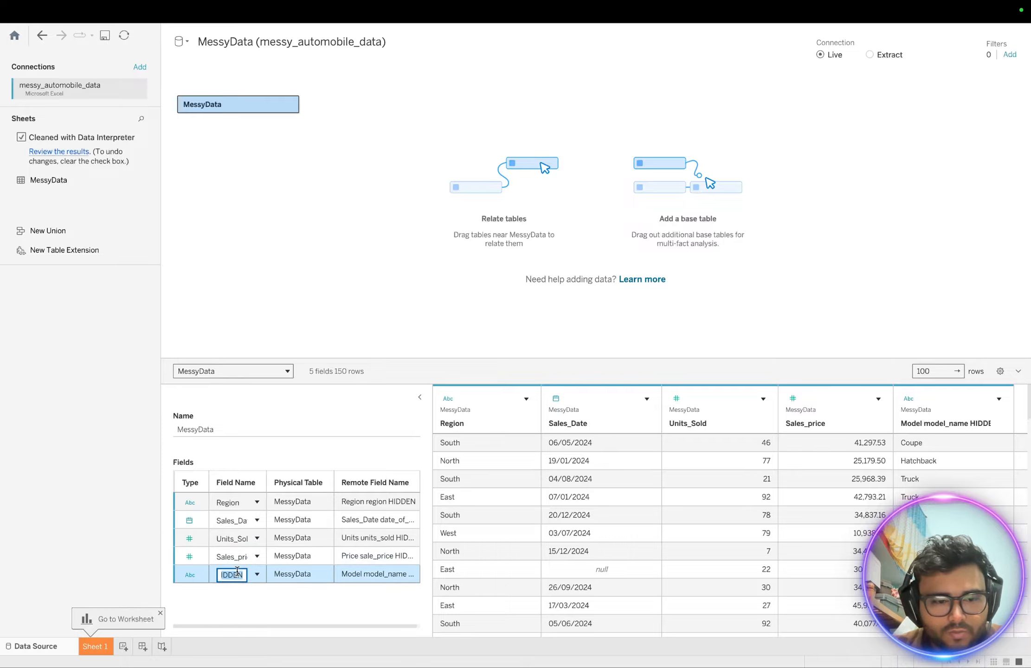
{"action": "type", "text": "Model"}
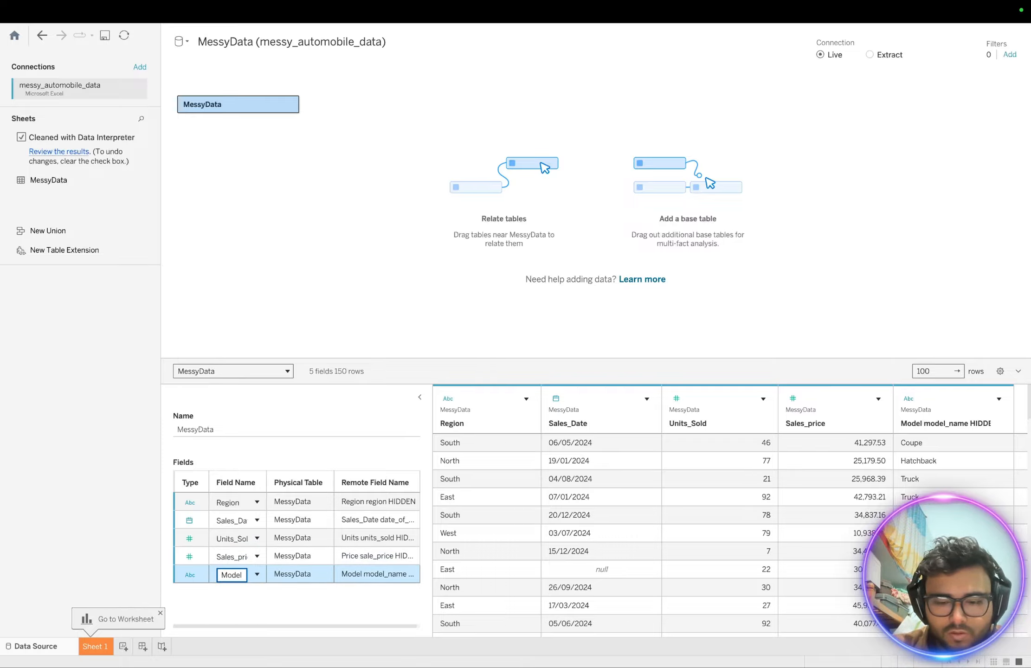
{"action": "type", "text": "_Name"}
{"action": "key", "text": "Tab"}
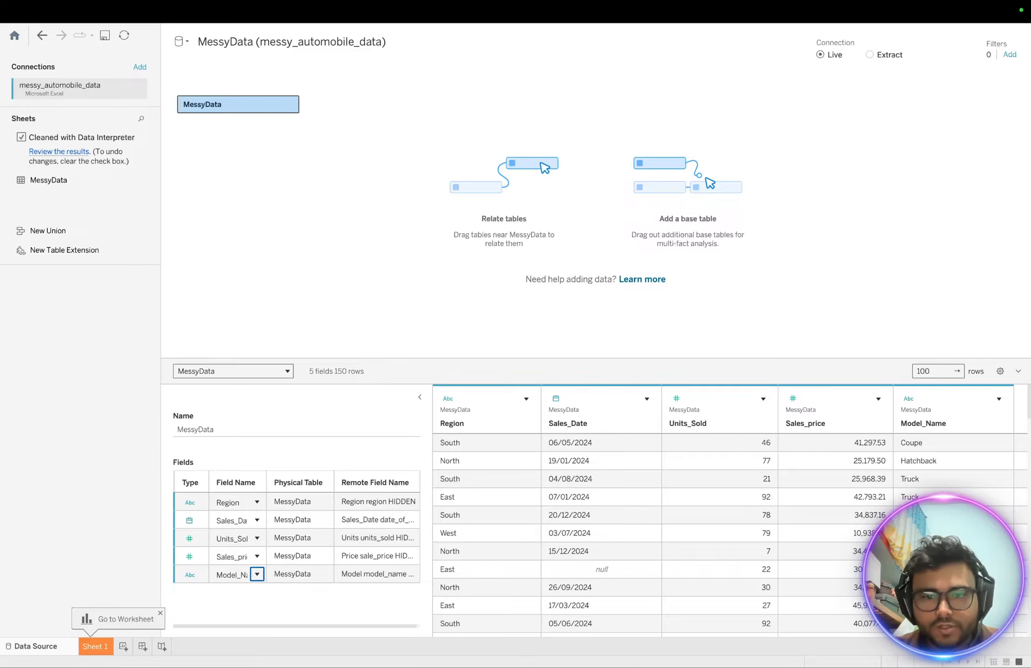
{"action": "scroll", "coordinate": [466, 504], "scroll_direction": "down", "scroll_amount": 5}
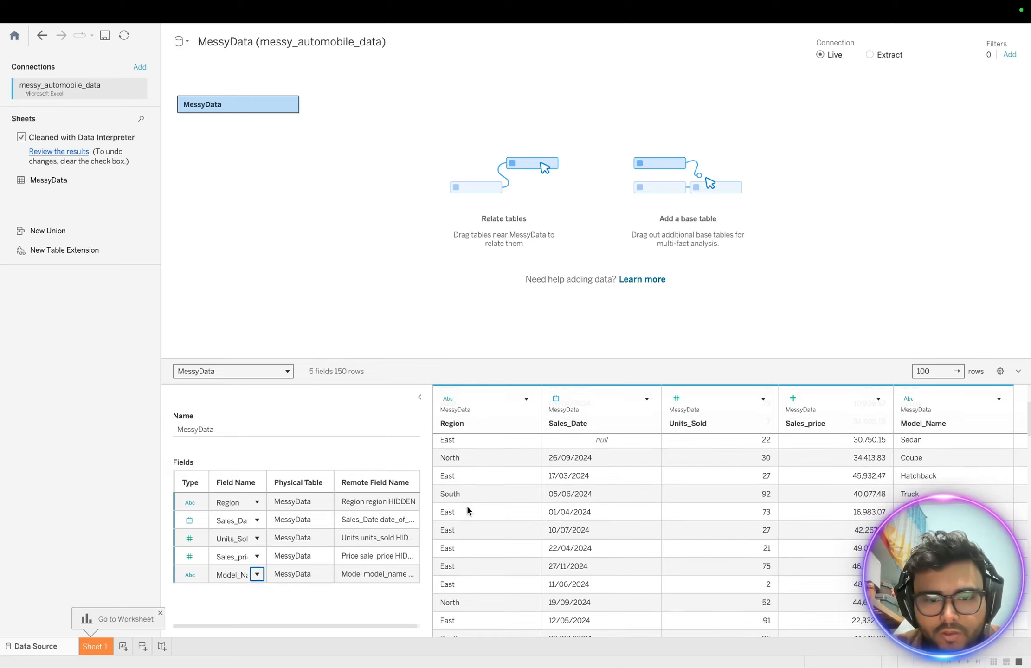
{"action": "scroll", "coordinate": [466, 504], "scroll_direction": "up", "scroll_amount": 5}
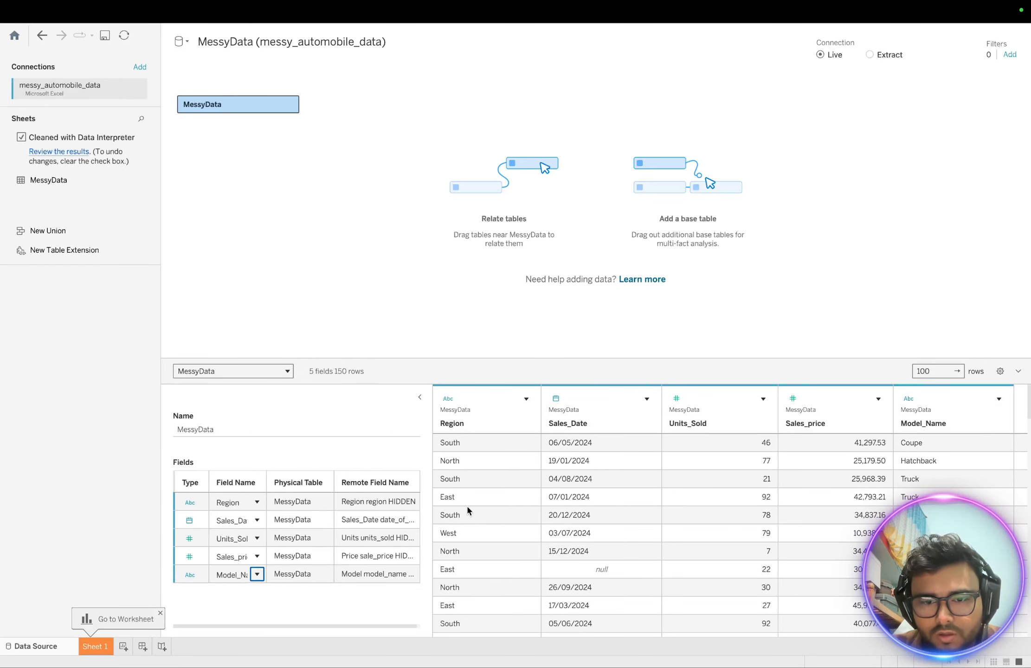
{"action": "left_click", "coordinate": [604, 570]}
{"action": "scroll", "coordinate": [605, 553], "scroll_direction": "down", "scroll_amount": 10}
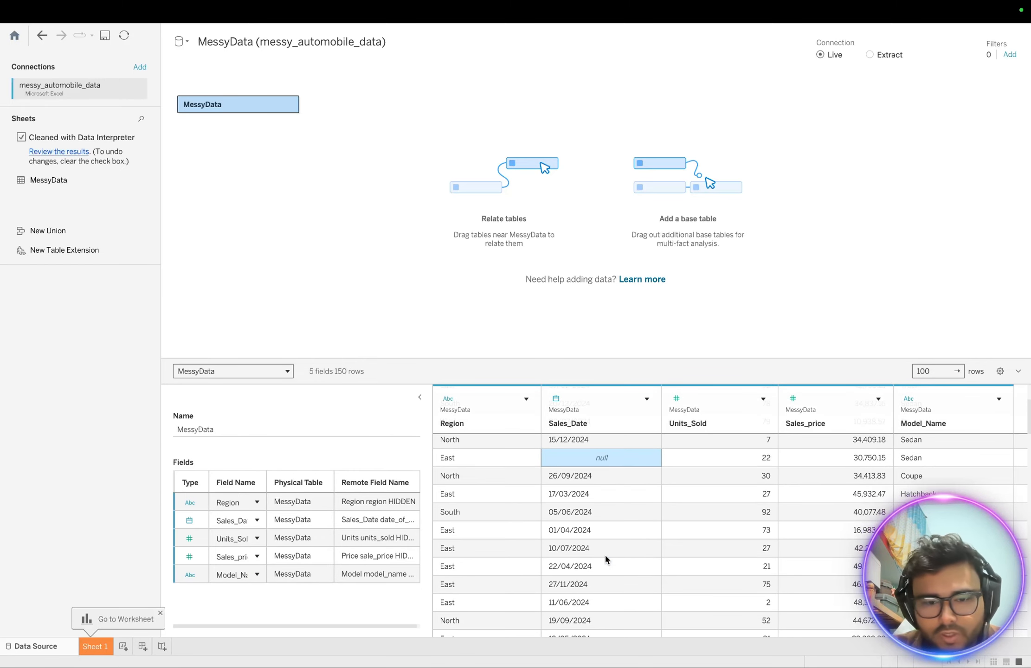
{"action": "left_click", "coordinate": [490, 505]}
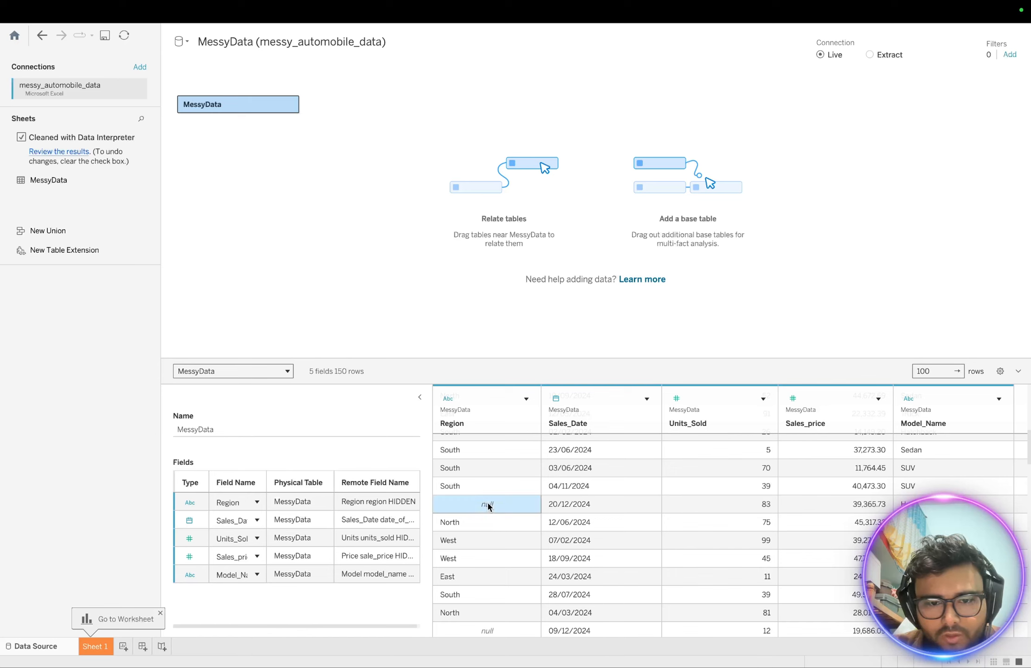
{"action": "scroll", "coordinate": [495, 548], "scroll_direction": "down", "scroll_amount": 3}
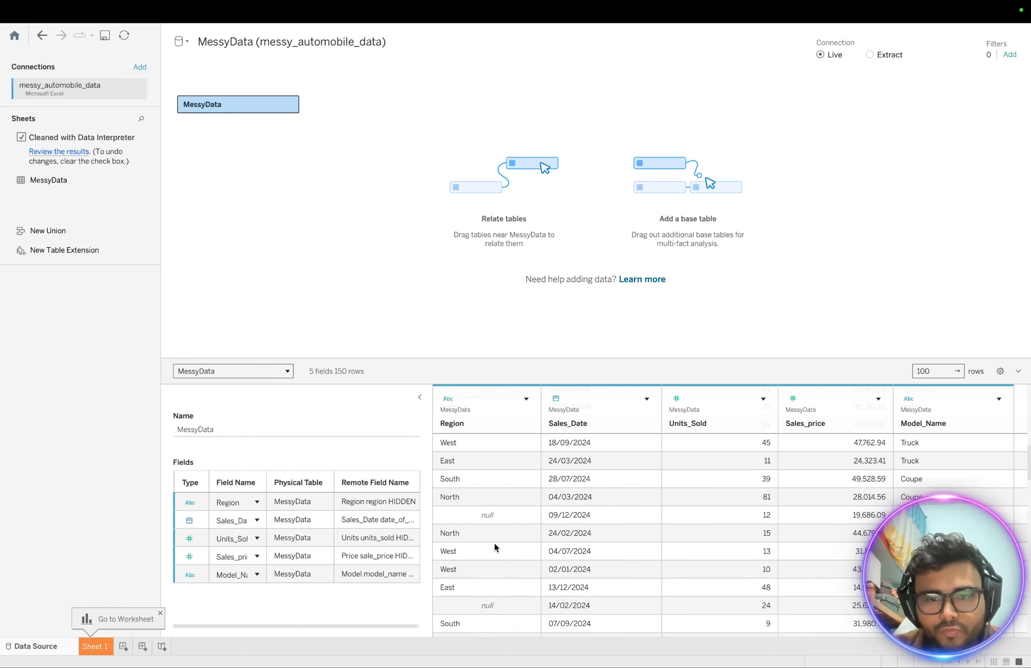
{"action": "left_click", "coordinate": [526, 400]}
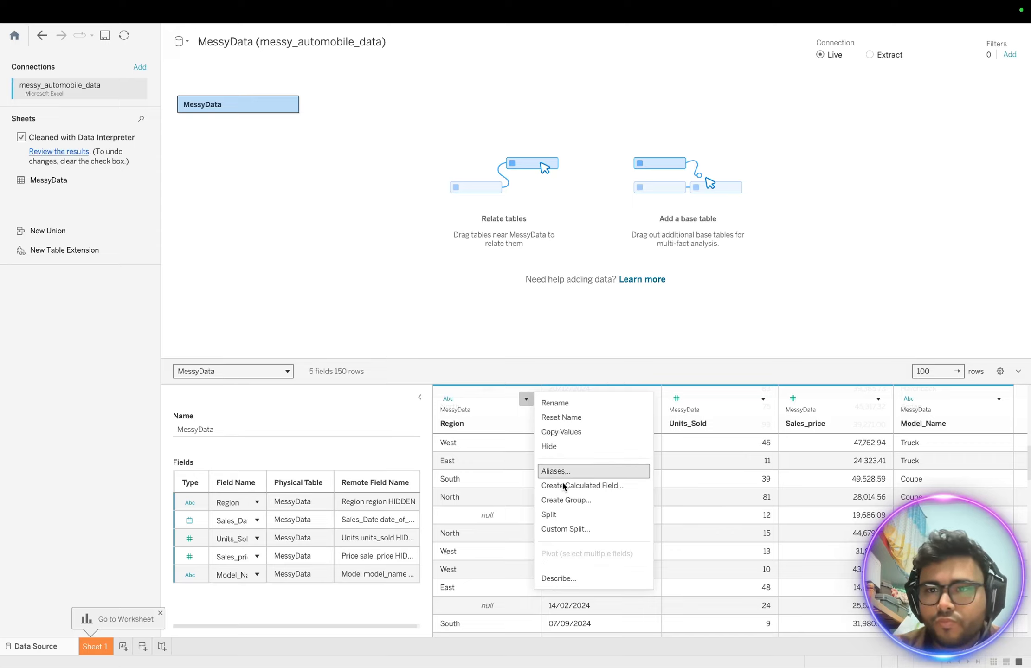
{"action": "left_click", "coordinate": [489, 518]}
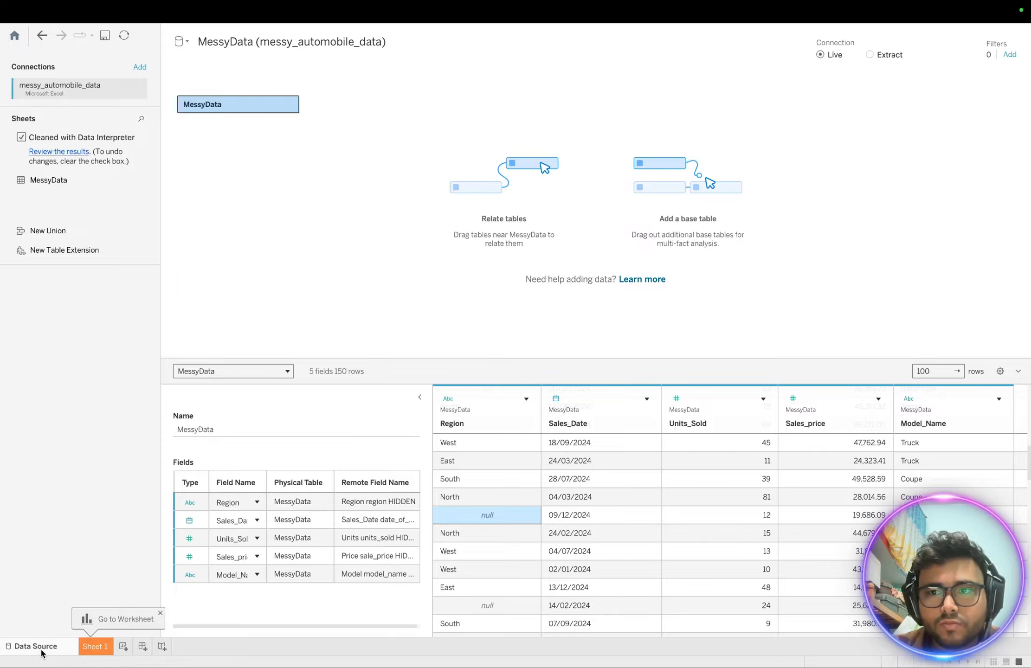
- Start a Model_Name data source filter, then cancel it
{"action": "left_click", "coordinate": [1009, 54]}
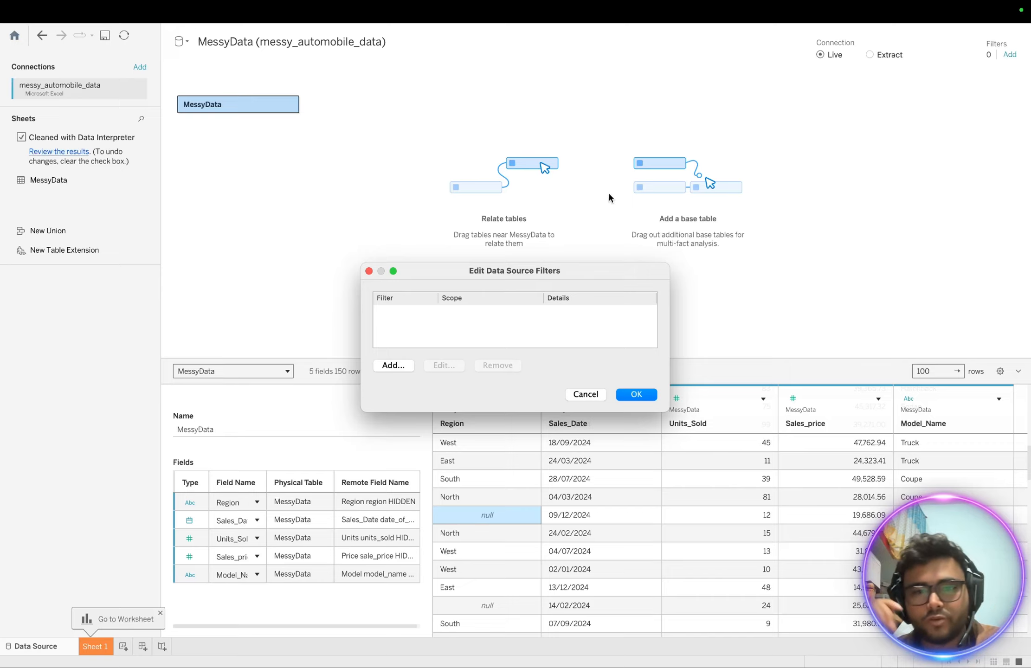
{"action": "left_click", "coordinate": [393, 366]}
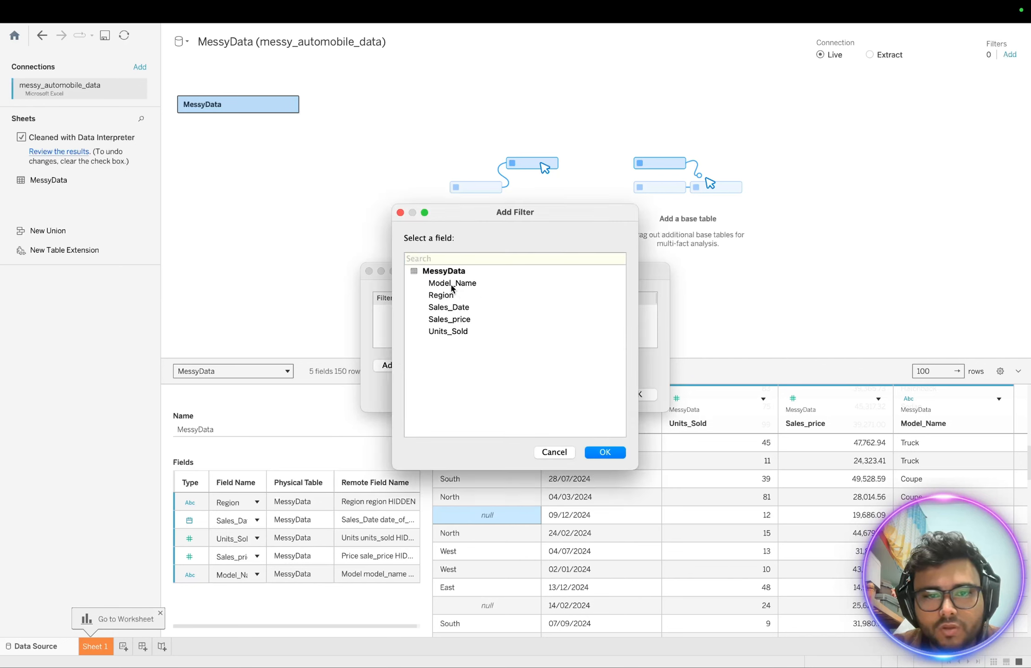
{"action": "left_click", "coordinate": [452, 288]}
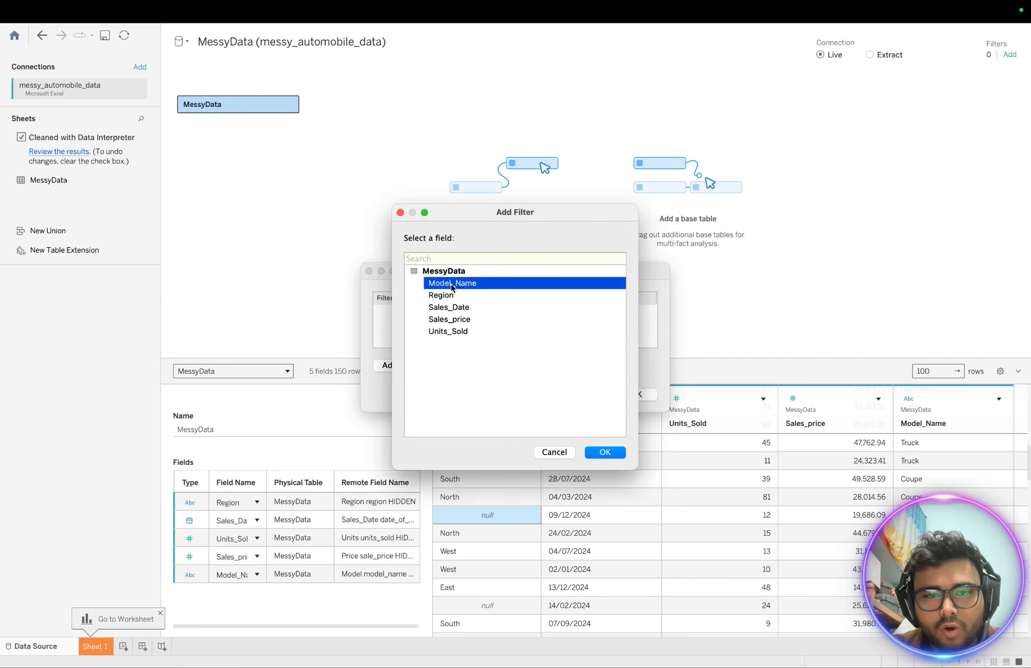
{"action": "left_click", "coordinate": [605, 454]}
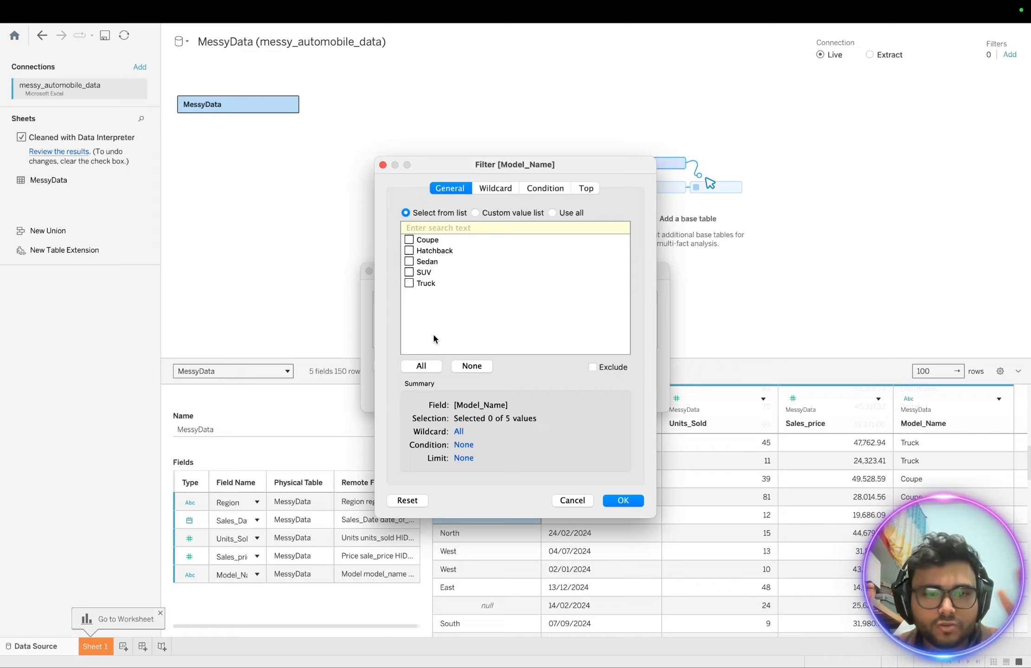
{"action": "left_click", "coordinate": [580, 502]}
- Add a Region filter keeping East, North, South and West, excluding Null, and review the rows
{"action": "left_click", "coordinate": [390, 367]}
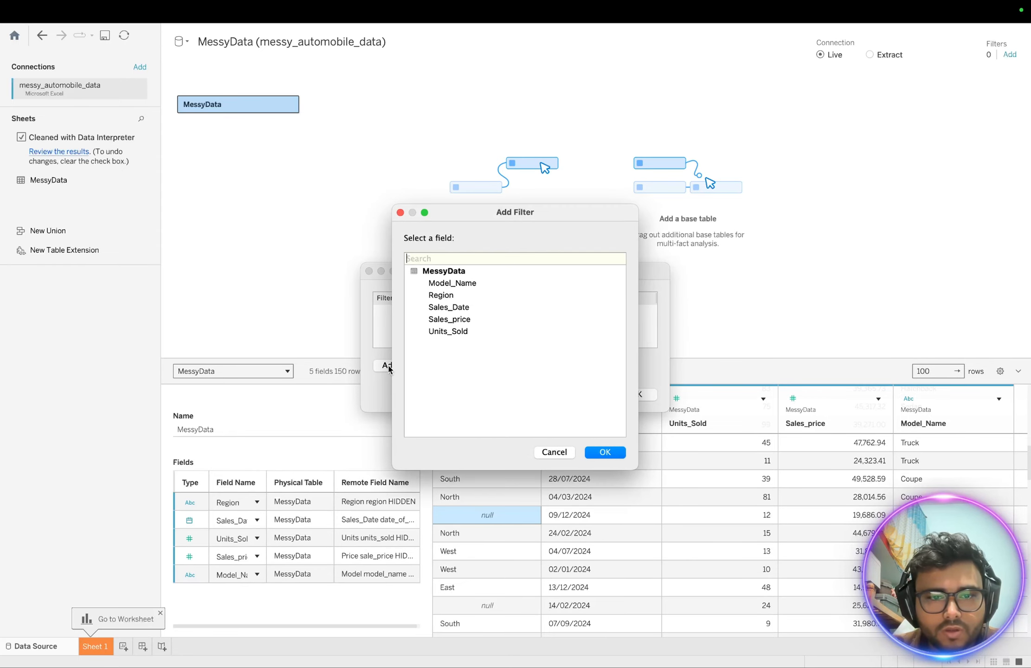
{"action": "left_click", "coordinate": [442, 297]}
{"action": "left_click", "coordinate": [624, 451]}
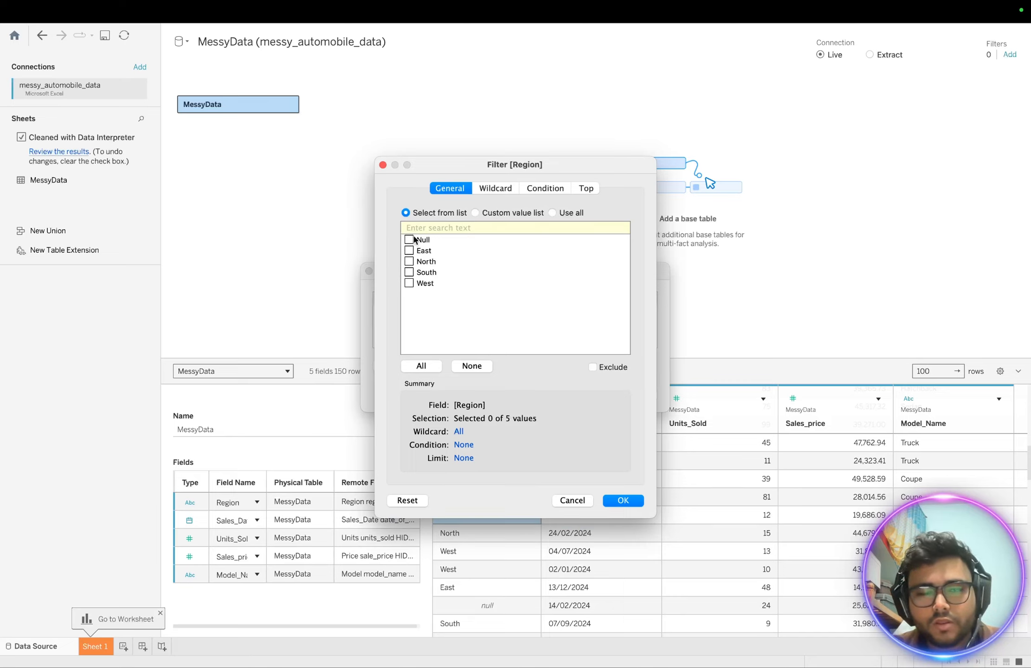
{"action": "left_click", "coordinate": [409, 250]}
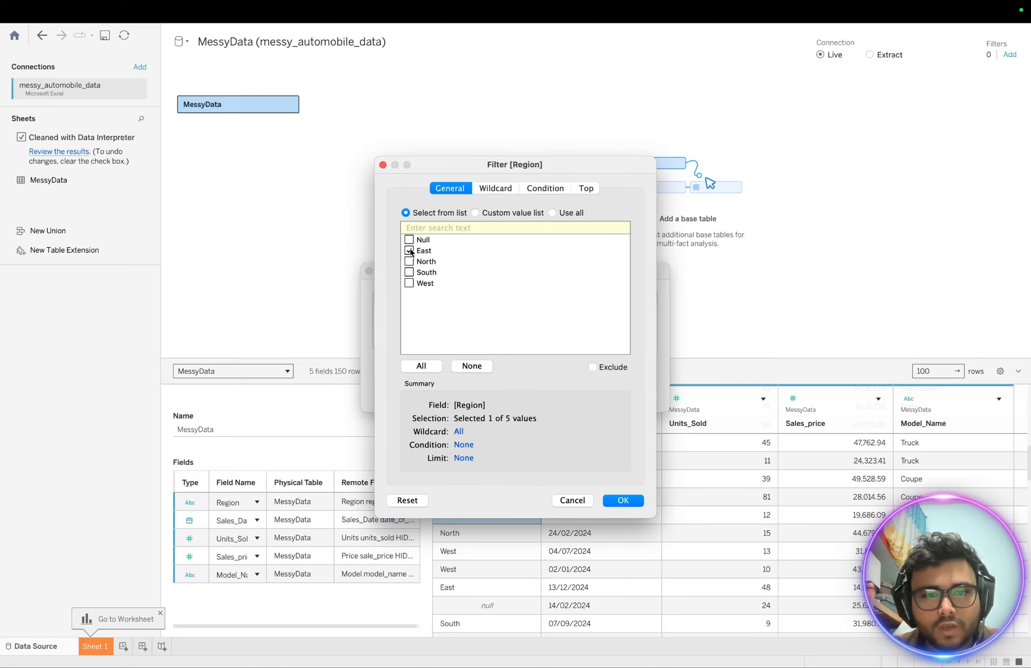
{"action": "left_click", "coordinate": [409, 261]}
{"action": "left_click", "coordinate": [409, 272]}
{"action": "left_click", "coordinate": [409, 283]}
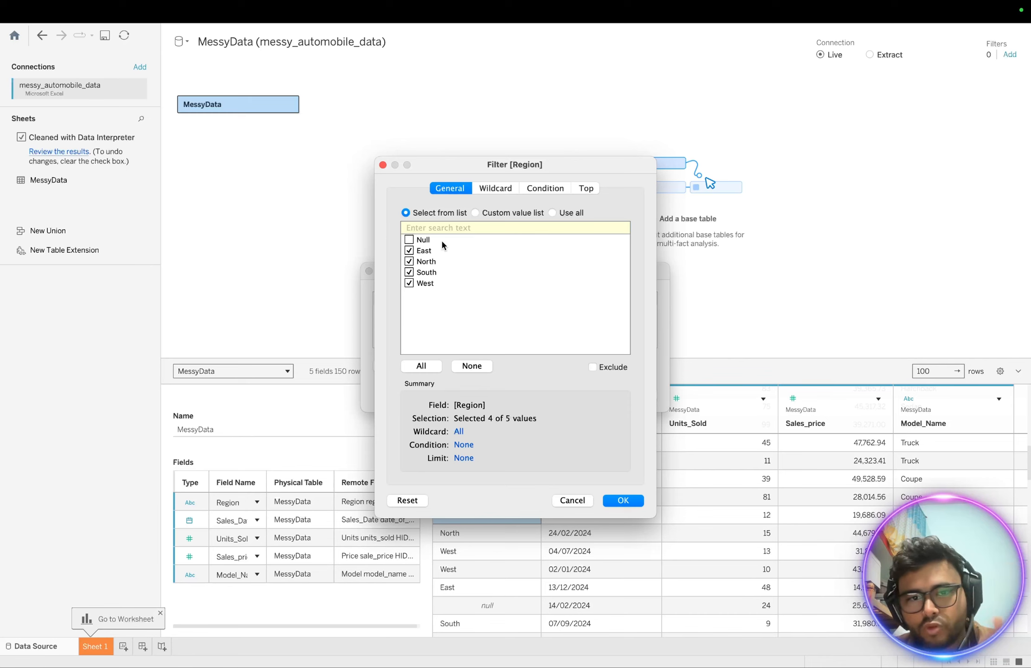
{"action": "left_click", "coordinate": [622, 500]}
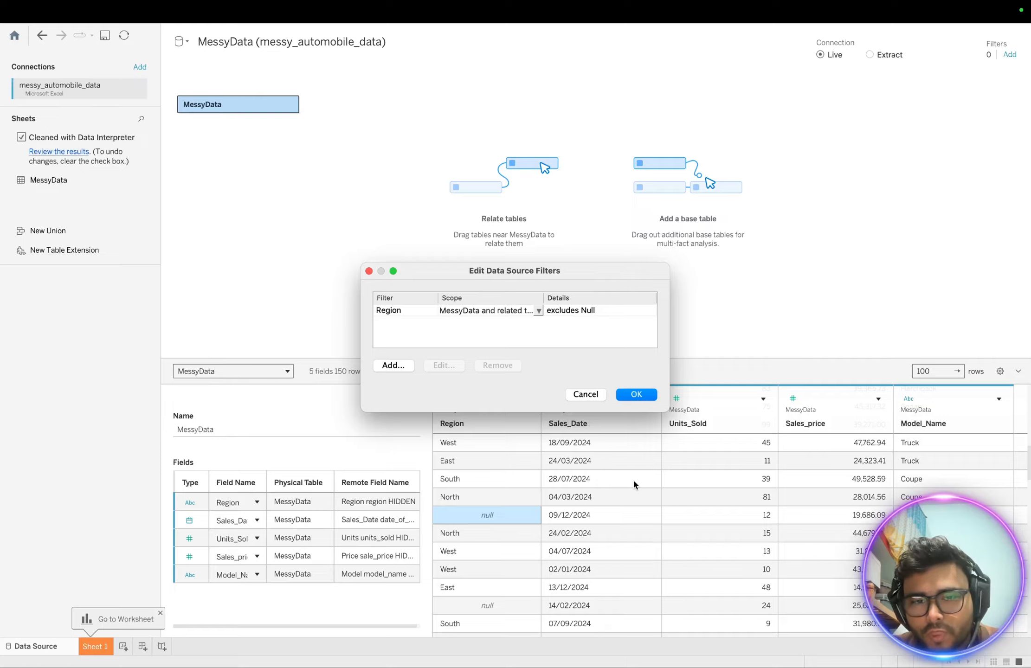
{"action": "left_click", "coordinate": [640, 397]}
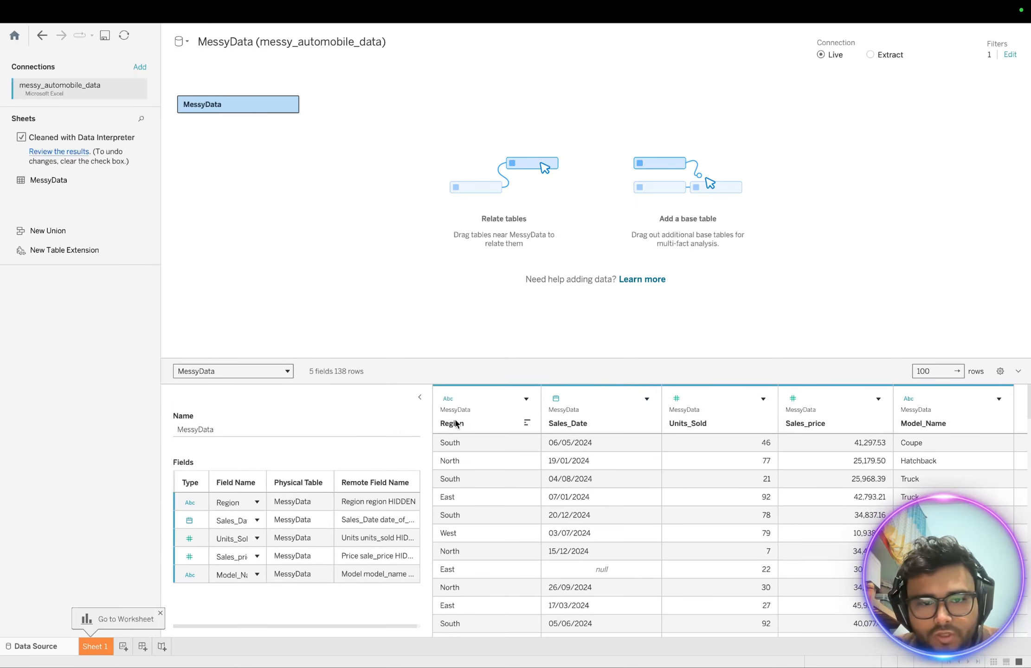
{"action": "scroll", "coordinate": [468, 538], "scroll_direction": "down", "scroll_amount": 5}
{"action": "scroll", "coordinate": [468, 535], "scroll_direction": "down", "scroll_amount": 10}
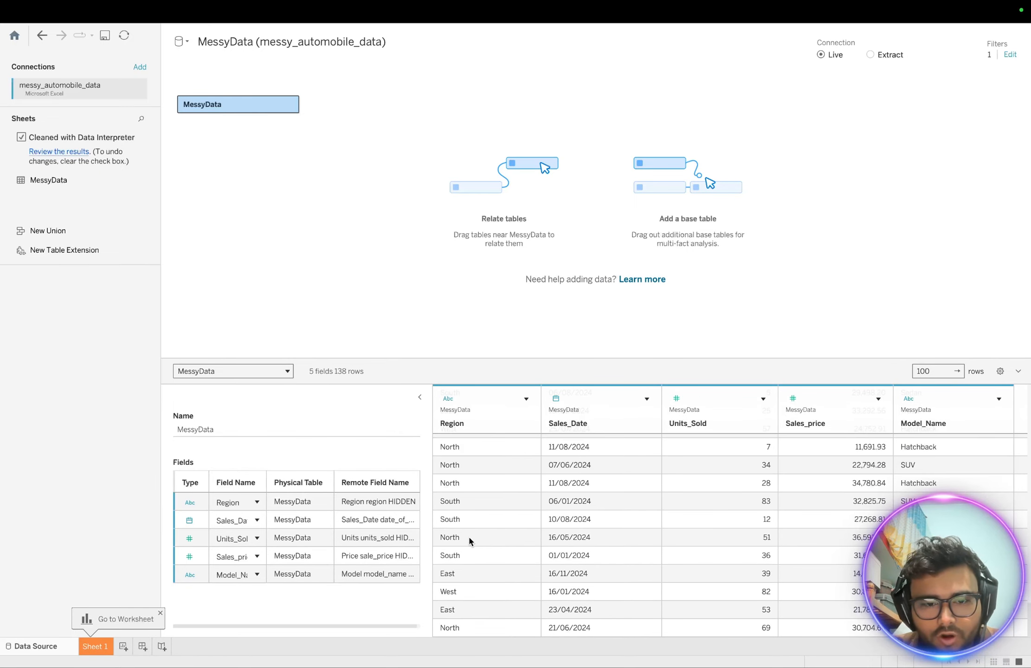
{"action": "scroll", "coordinate": [577, 565], "scroll_direction": "down", "scroll_amount": 1}
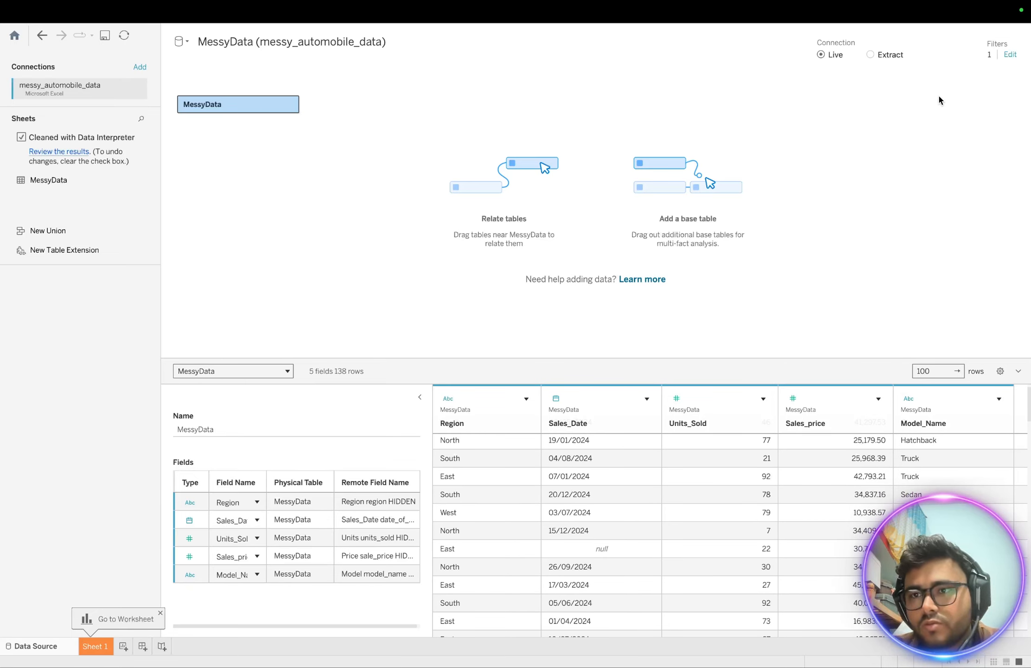
- Add a Year of Sales_Date data source filter keeping only 2024
{"action": "left_click", "coordinate": [1012, 55]}
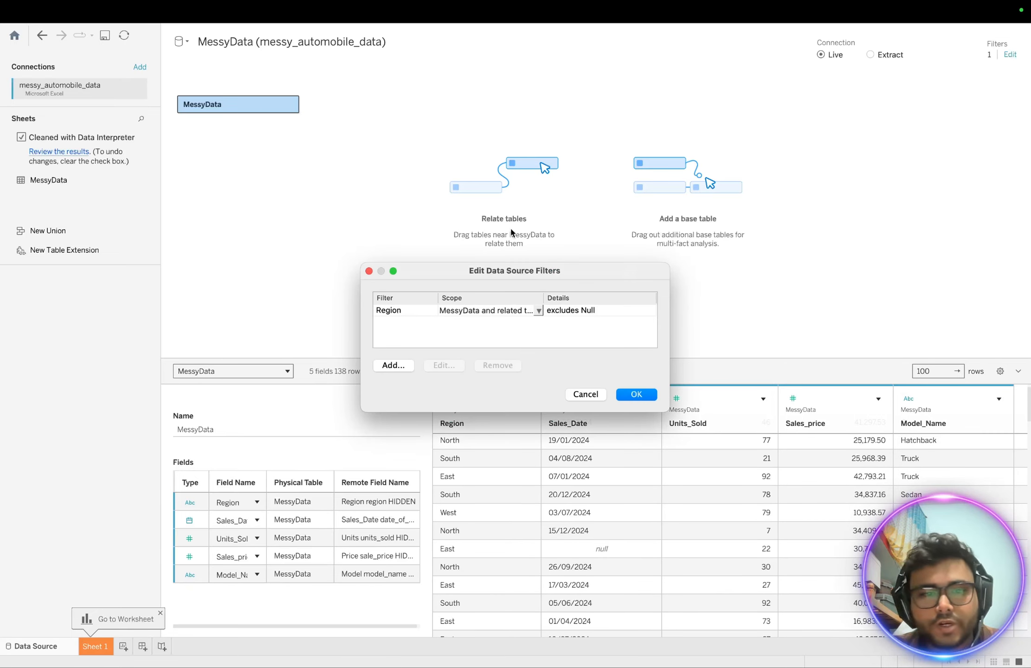
{"action": "left_click", "coordinate": [394, 365]}
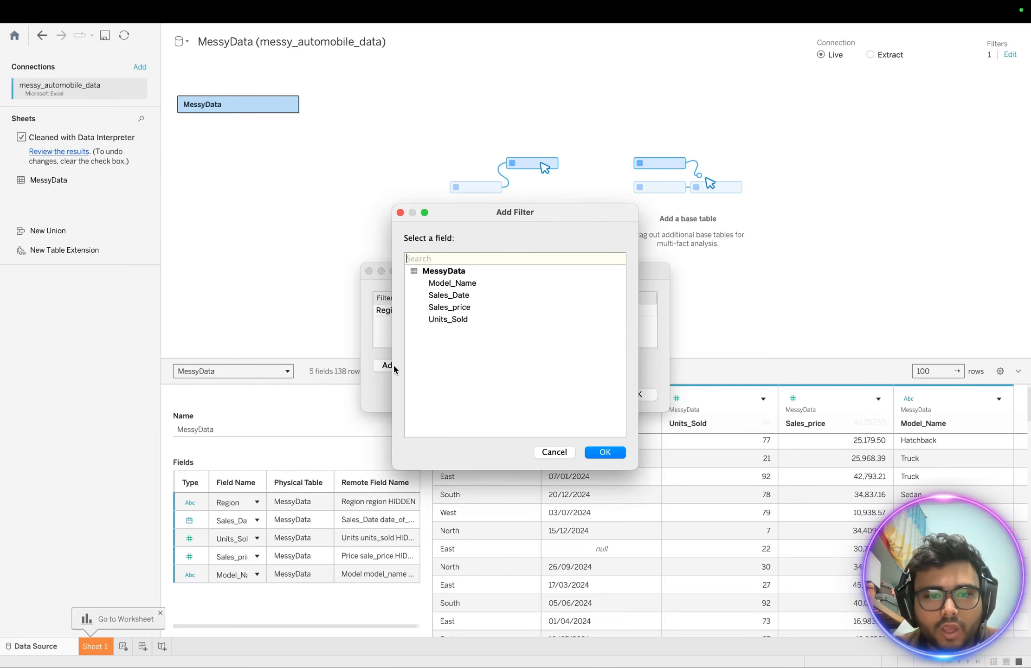
{"action": "left_click", "coordinate": [453, 297]}
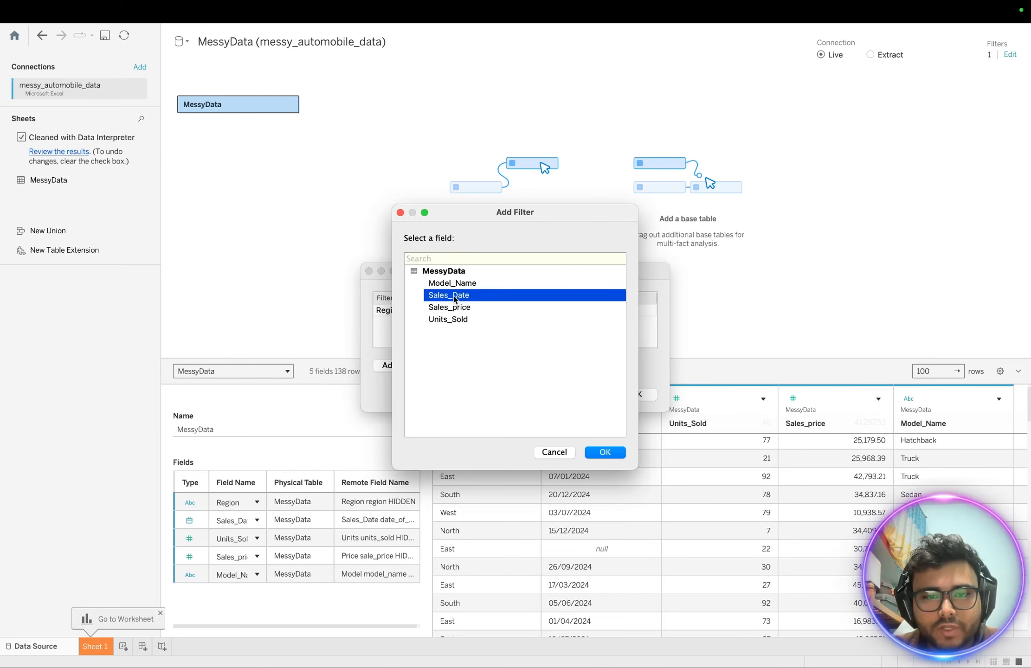
{"action": "left_click", "coordinate": [596, 453]}
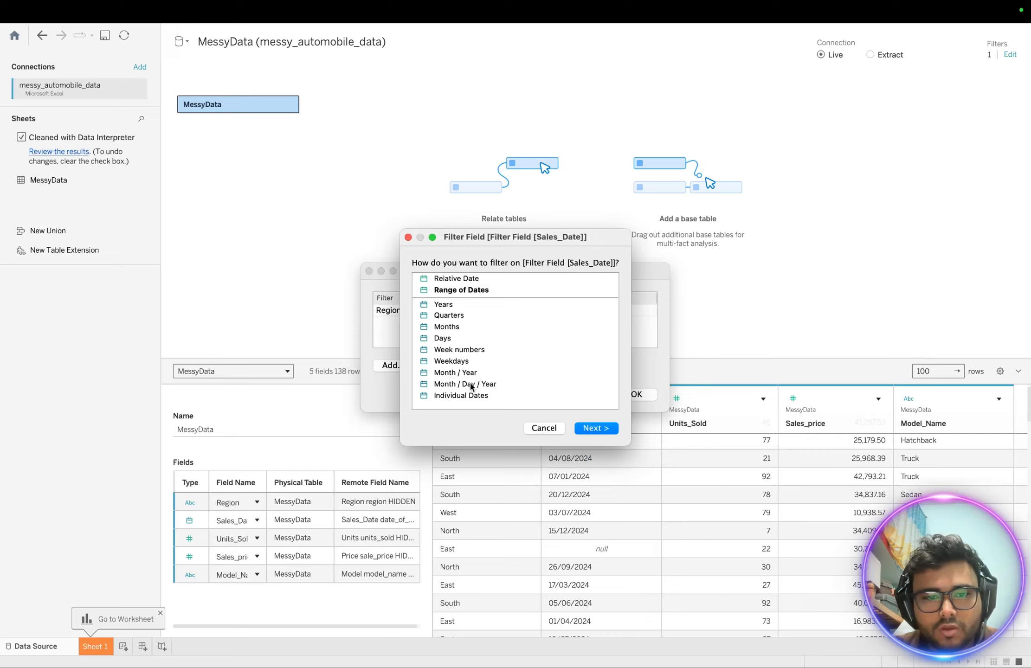
{"action": "left_click", "coordinate": [441, 307]}
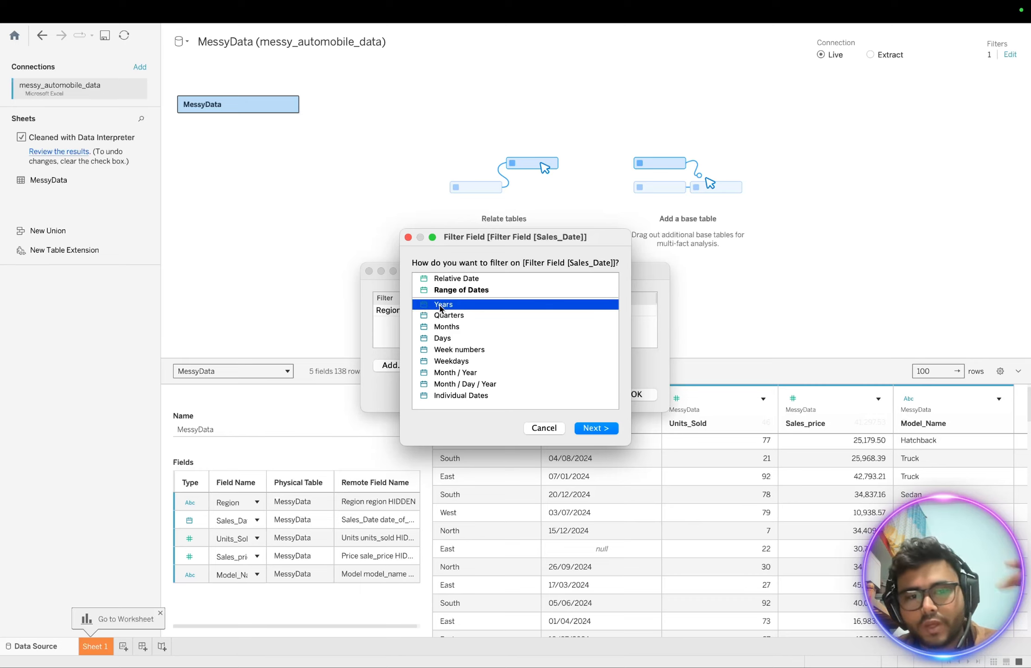
{"action": "left_click", "coordinate": [596, 428]}
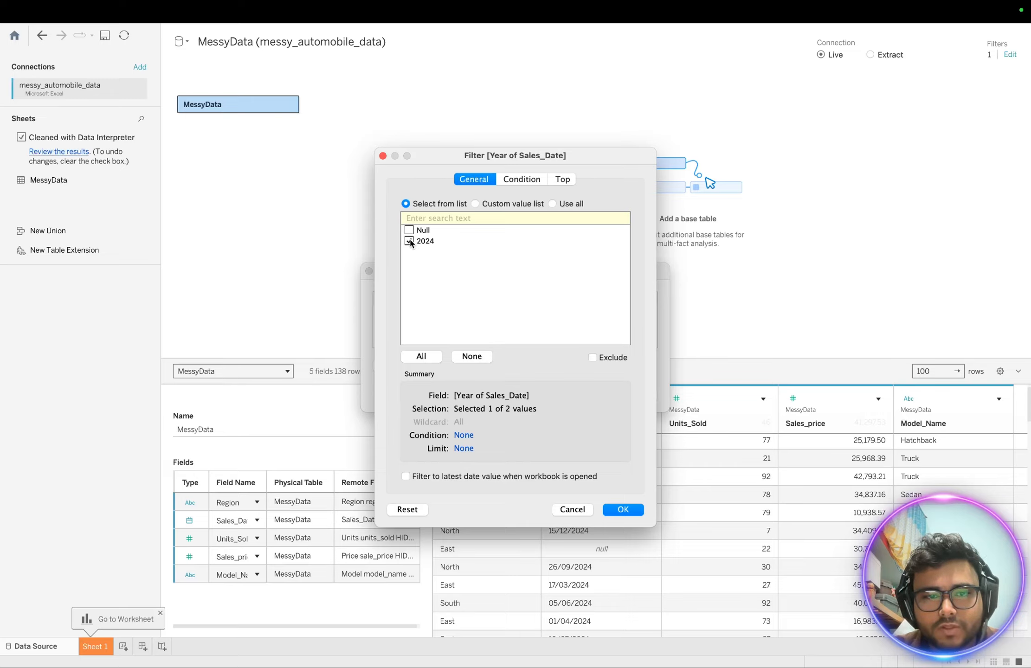
{"action": "left_click", "coordinate": [627, 509]}
{"action": "left_click", "coordinate": [633, 394]}
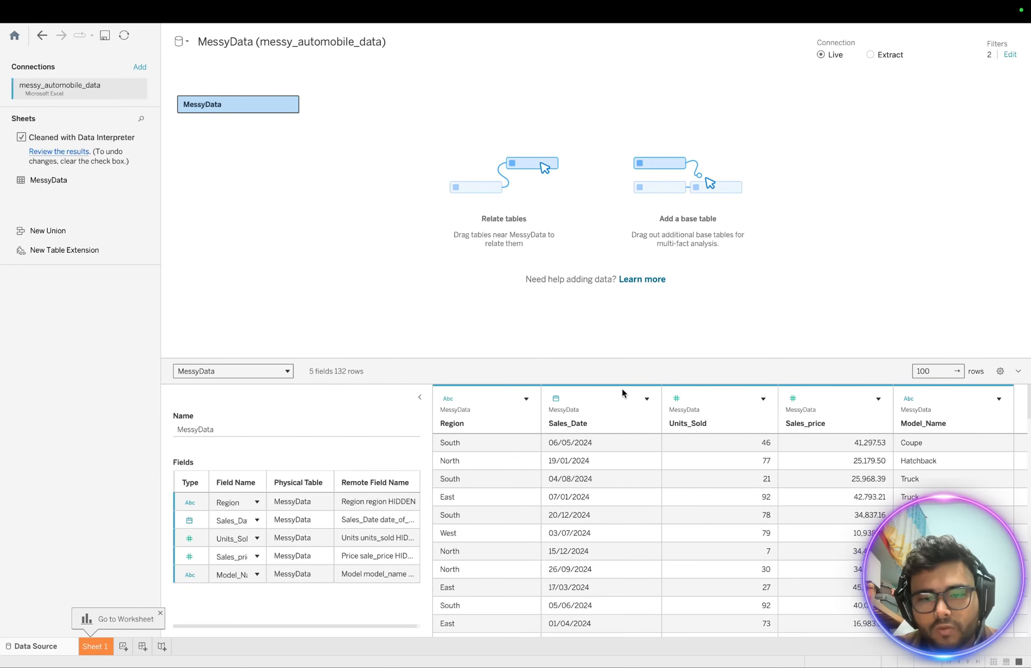
- Scroll through the data grid to check the remaining 132 rows
{"action": "scroll", "coordinate": [625, 531], "scroll_direction": "down", "scroll_amount": 6}
{"action": "scroll", "coordinate": [625, 529], "scroll_direction": "down", "scroll_amount": 10}
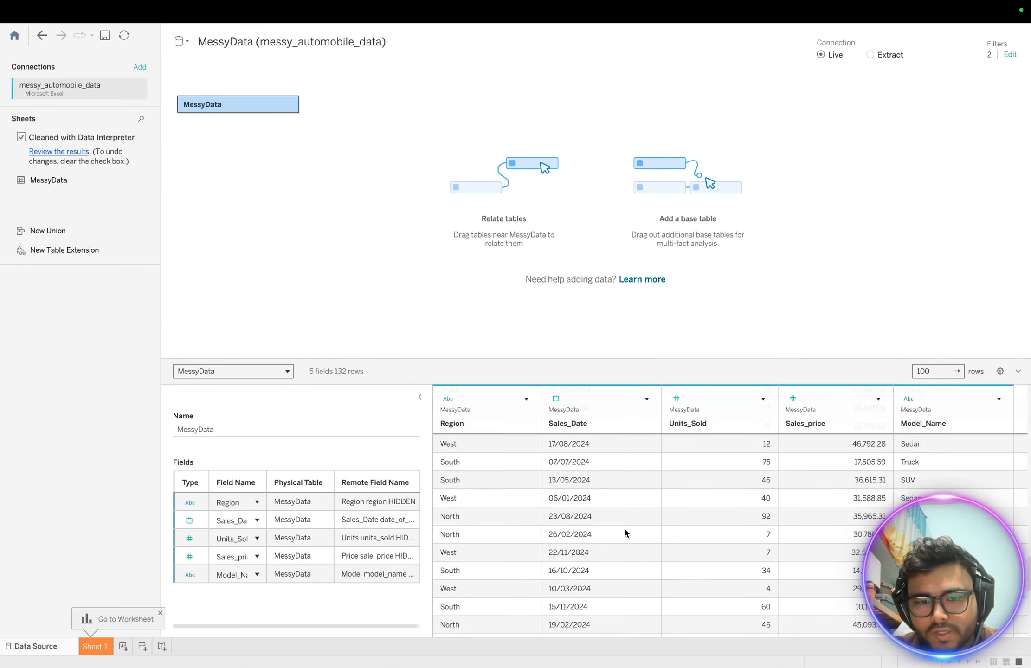
{"action": "scroll", "coordinate": [623, 532], "scroll_direction": "down", "scroll_amount": 10}
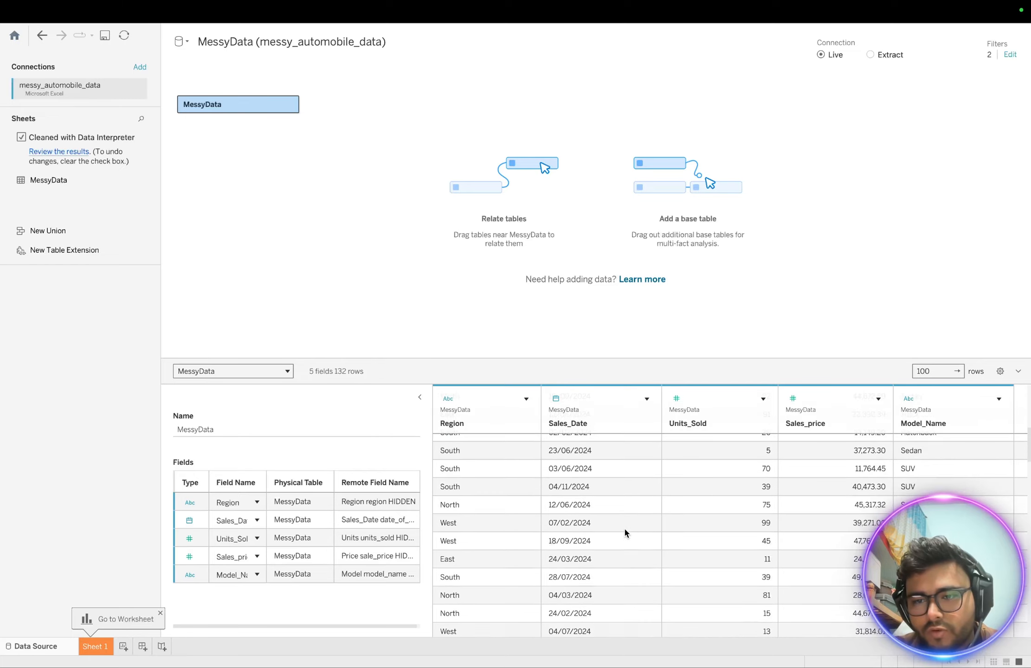
{"action": "scroll", "coordinate": [624, 529], "scroll_direction": "up", "scroll_amount": 1}
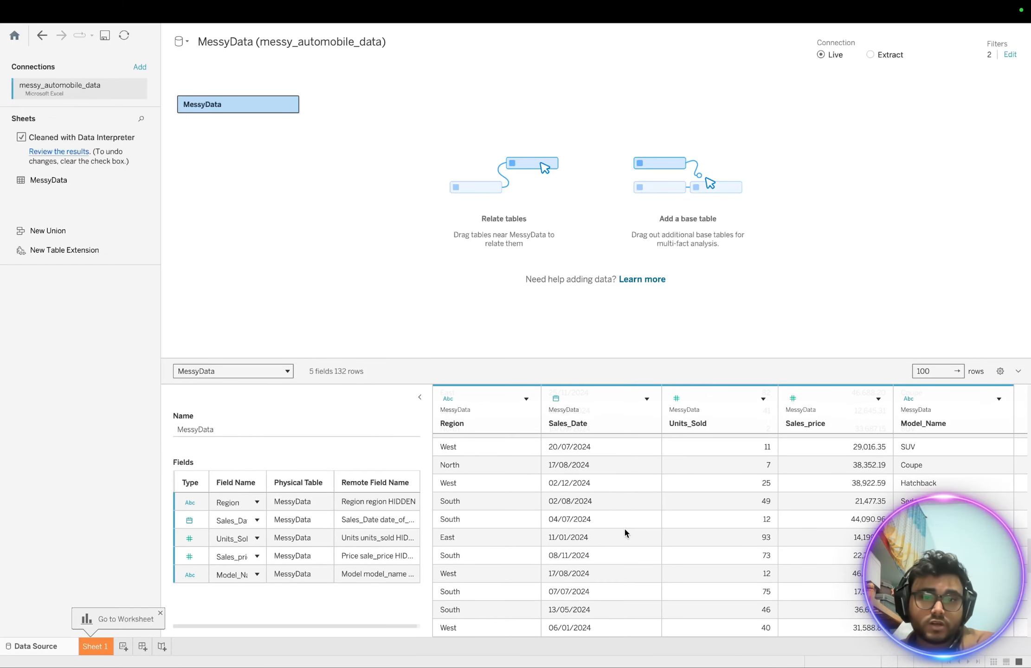
{"action": "scroll", "coordinate": [624, 530], "scroll_direction": "down", "scroll_amount": 5}
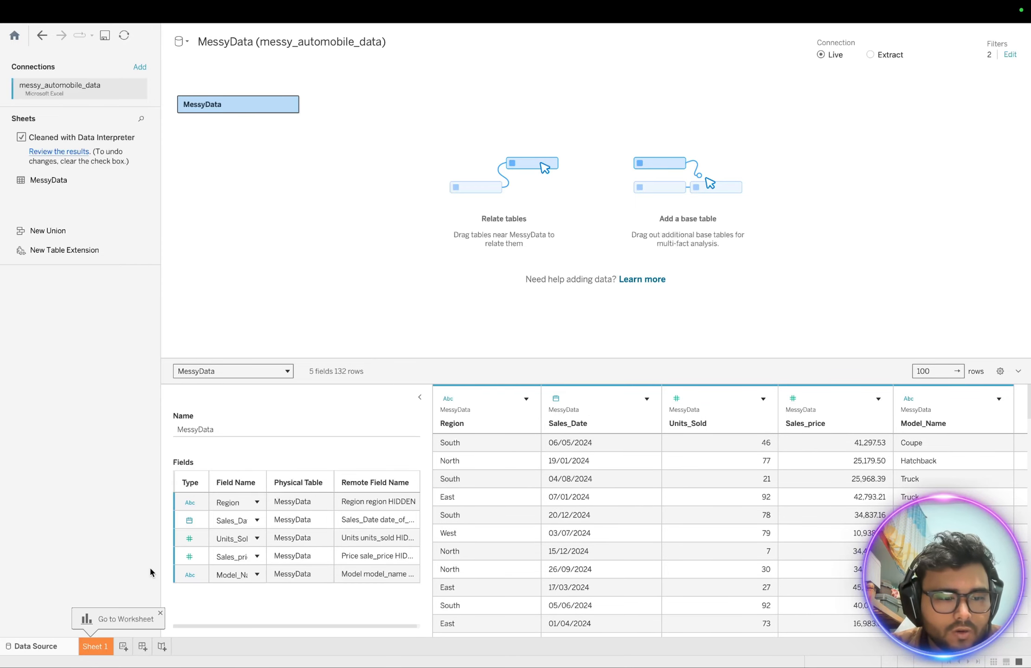
- Put YEAR(Sales_Date) on Rows in Sheet 1, showing 2024, then reopen the data source filters
{"action": "left_click", "coordinate": [96, 647]}
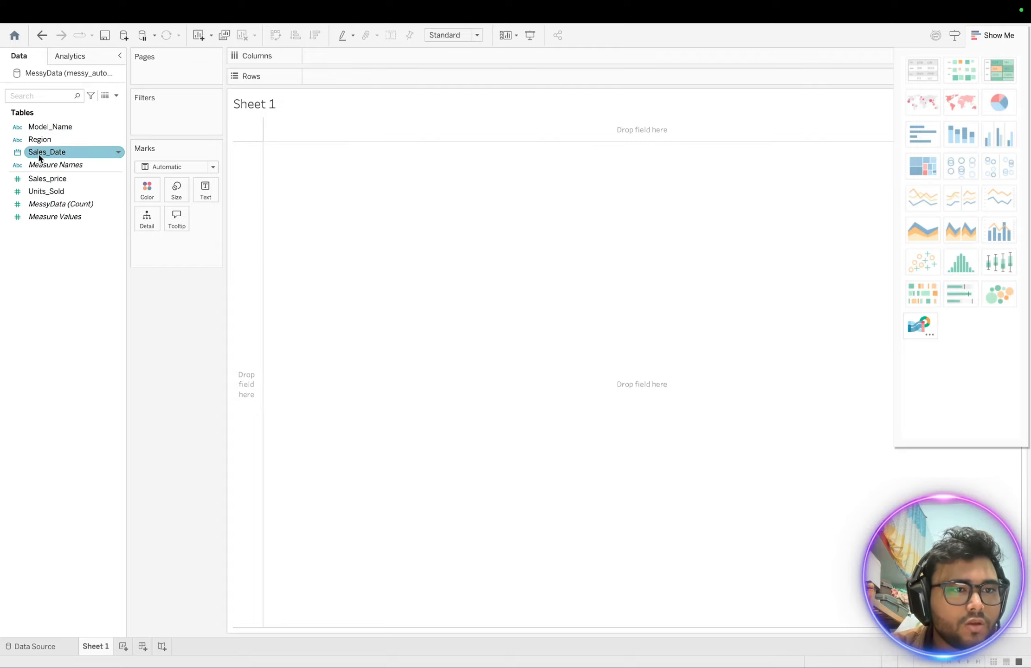
{"action": "left_click_drag", "start_coordinate": [40, 153], "coordinate": [336, 83]}
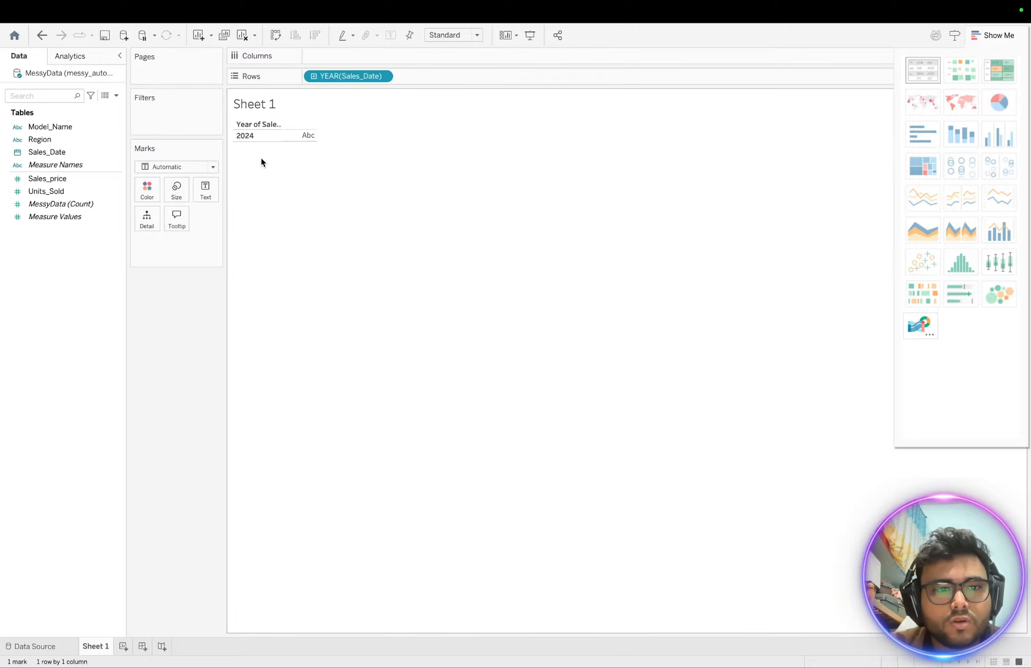
{"action": "left_click", "coordinate": [253, 136]}
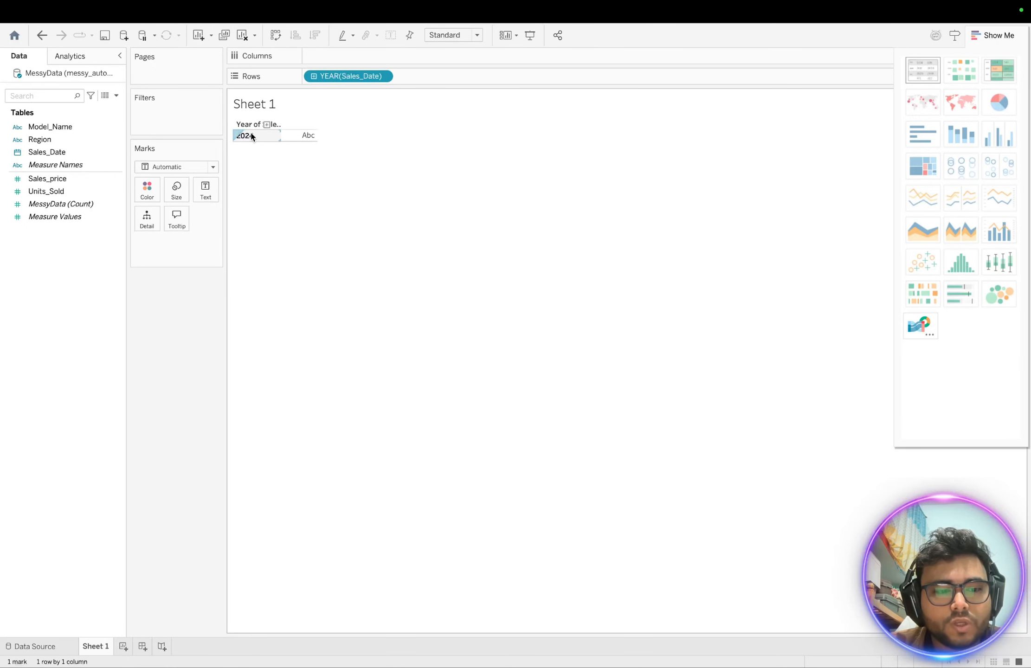
{"action": "left_click", "coordinate": [23, 646]}
{"action": "left_click", "coordinate": [1010, 55]}
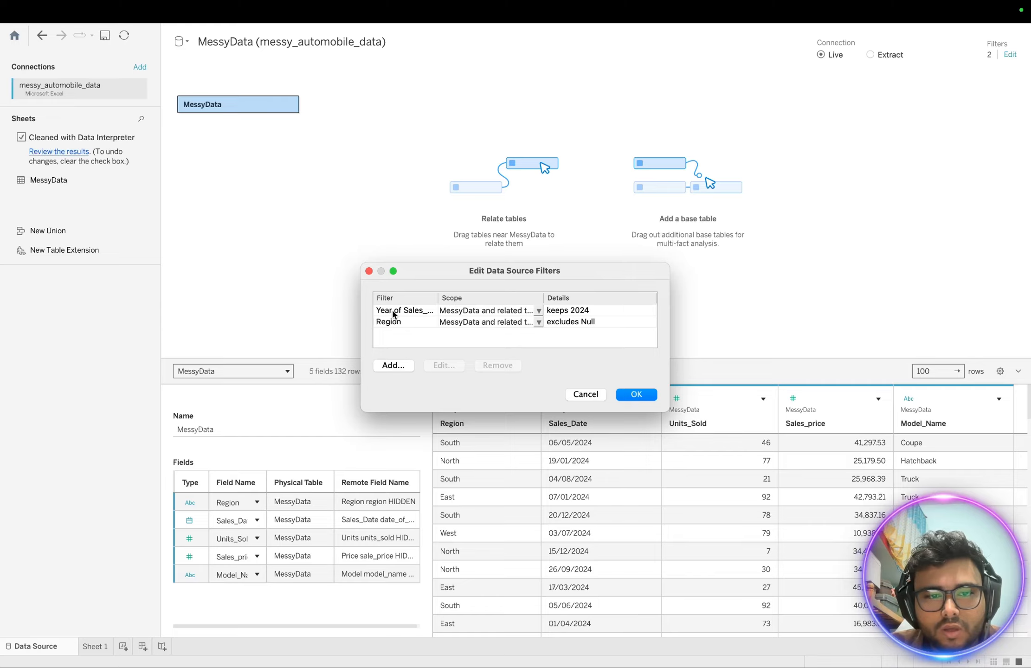
- Delete the Year of Sales_Date filter and check Sheet 1
{"action": "left_click", "coordinate": [393, 314]}
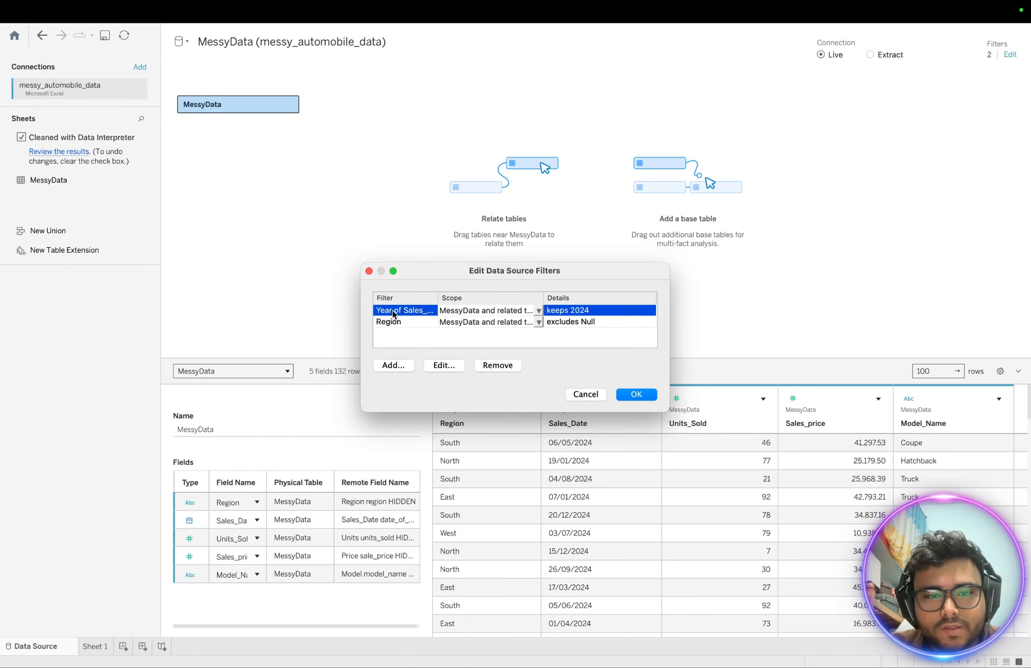
{"action": "left_click", "coordinate": [500, 366]}
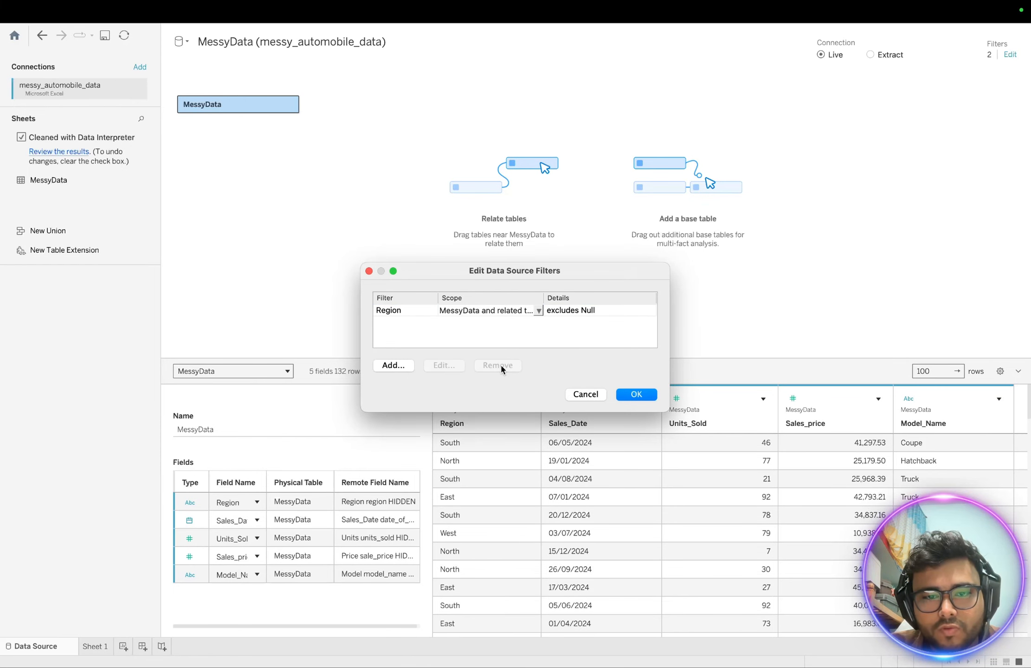
{"action": "left_click", "coordinate": [650, 397]}
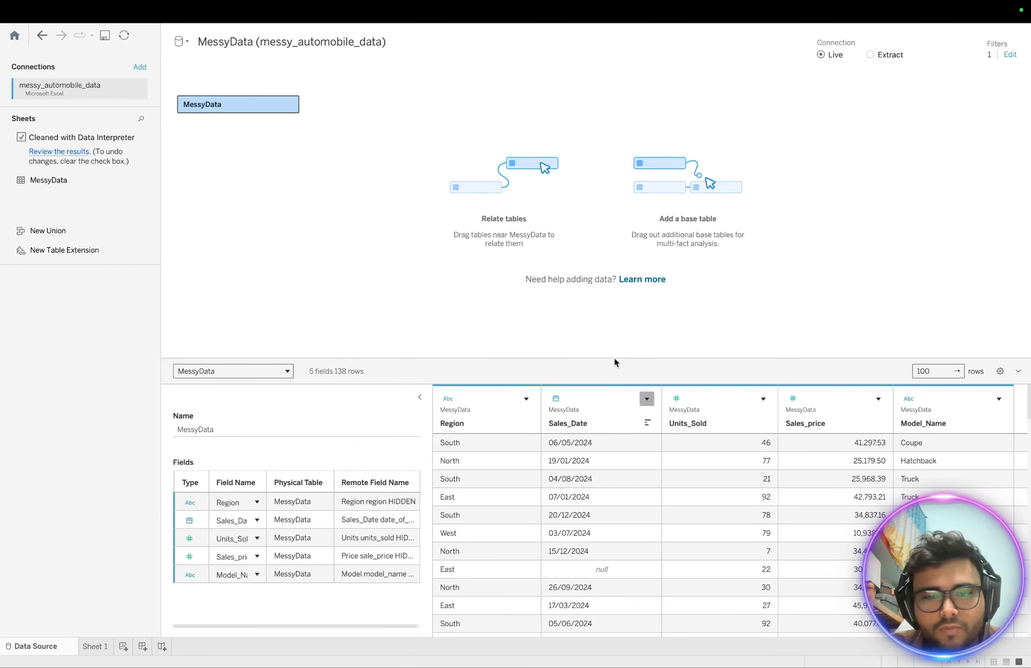
{"action": "left_click", "coordinate": [92, 647]}
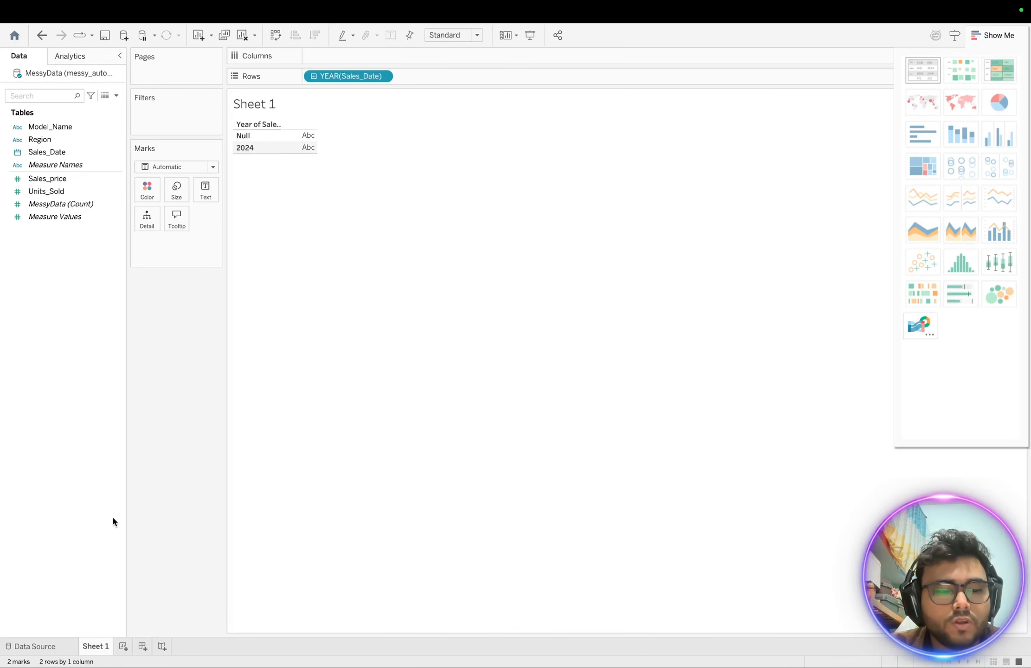
{"action": "left_click", "coordinate": [24, 648]}
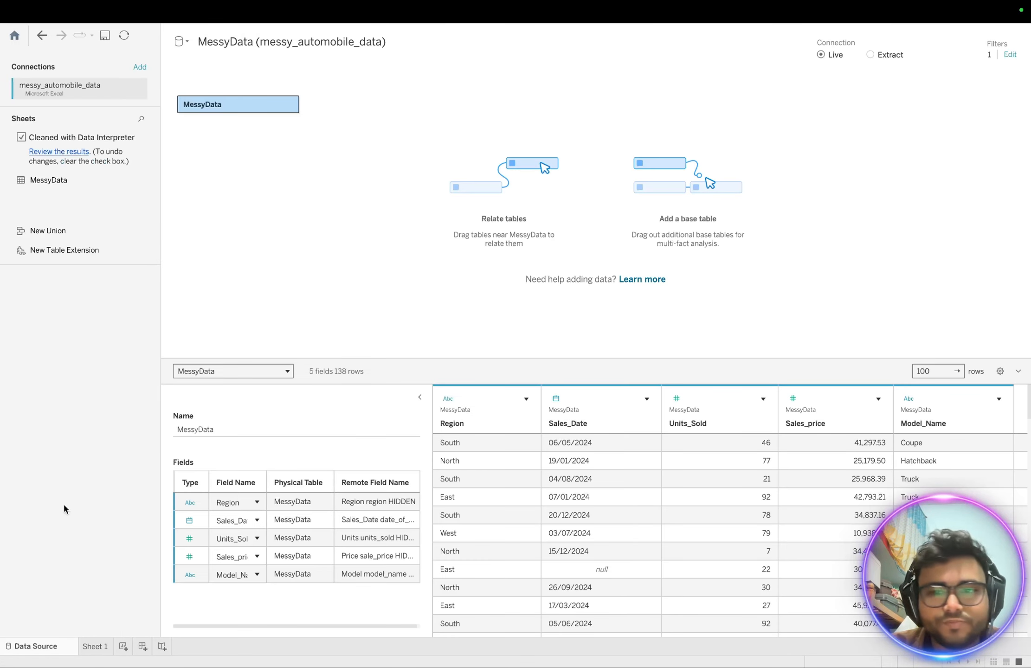
- Re-add a Year of Sales_Date filter keeping only 2024 and view Sheet 1
{"action": "left_click", "coordinate": [1009, 55]}
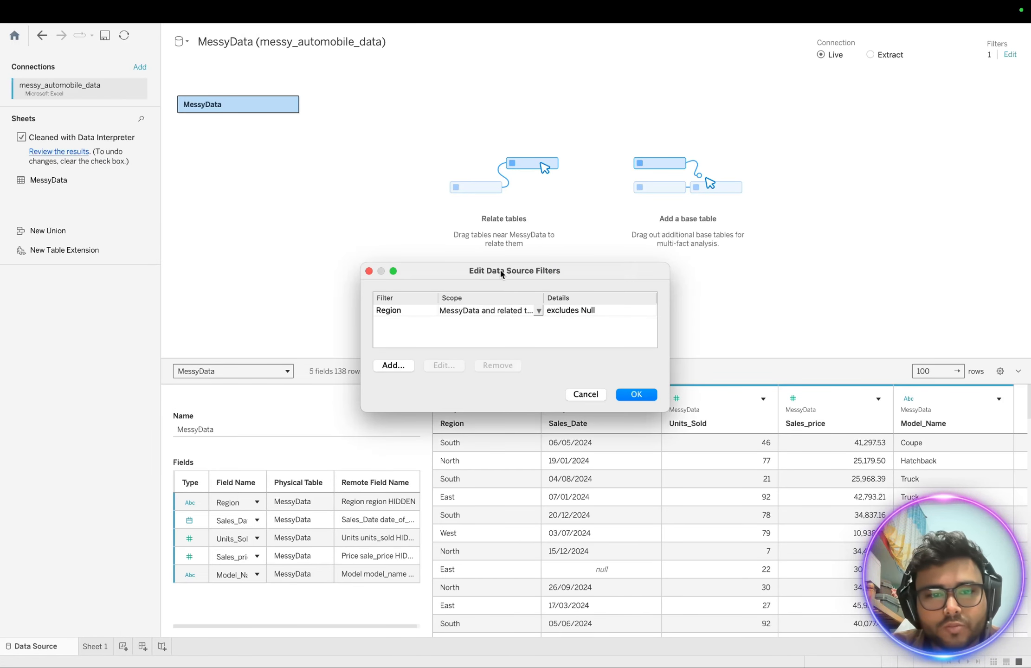
{"action": "left_click", "coordinate": [398, 368]}
{"action": "left_click", "coordinate": [448, 295]}
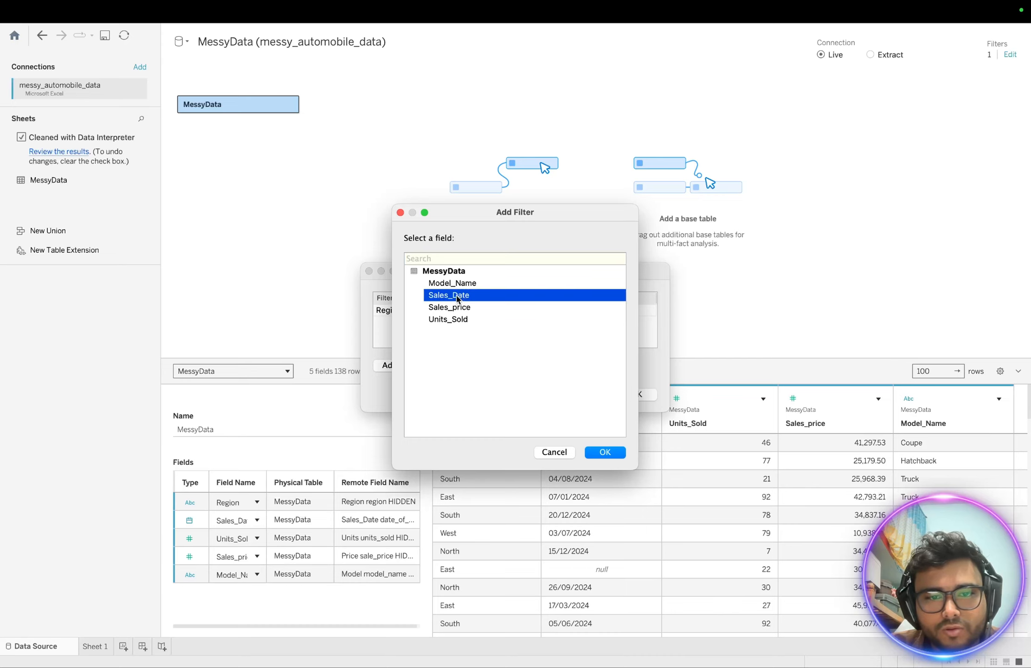
{"action": "left_click", "coordinate": [602, 452]}
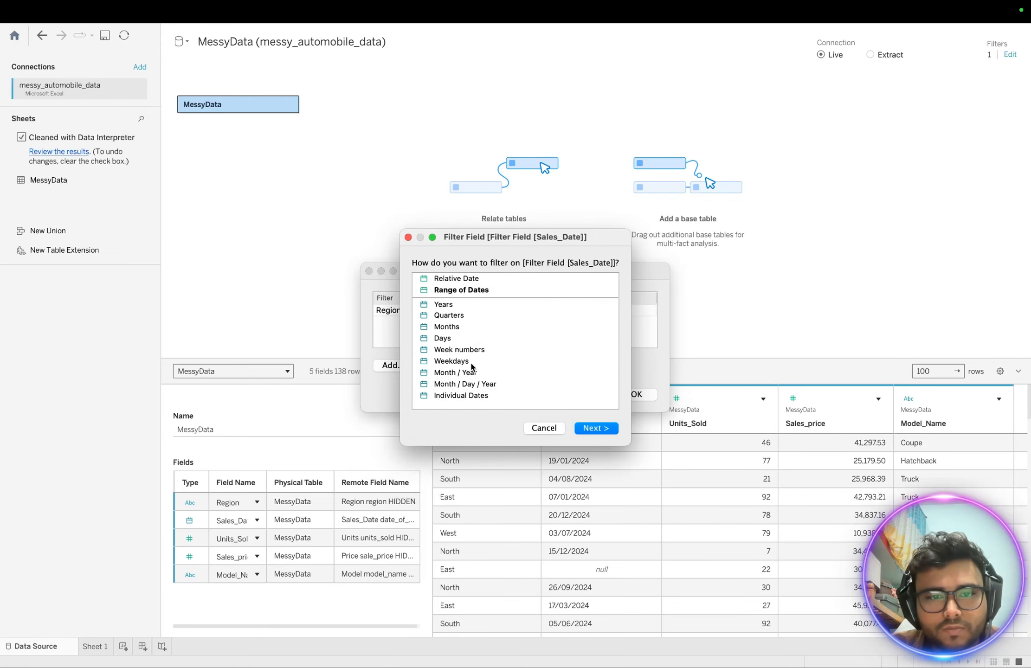
{"action": "left_click", "coordinate": [442, 301]}
{"action": "left_click", "coordinate": [598, 429]}
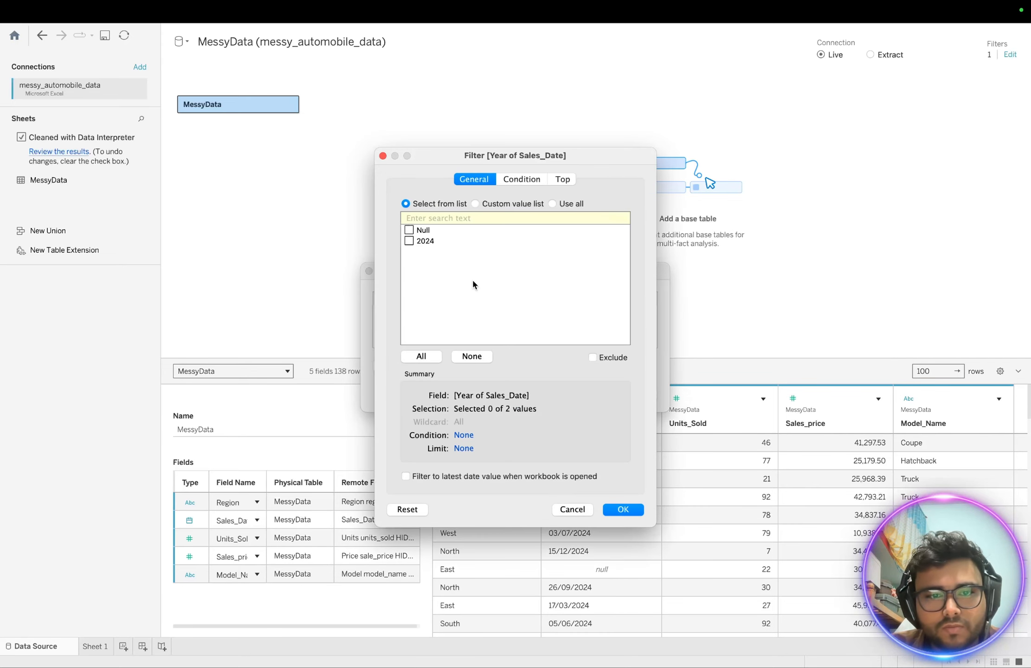
{"action": "left_click", "coordinate": [409, 230]}
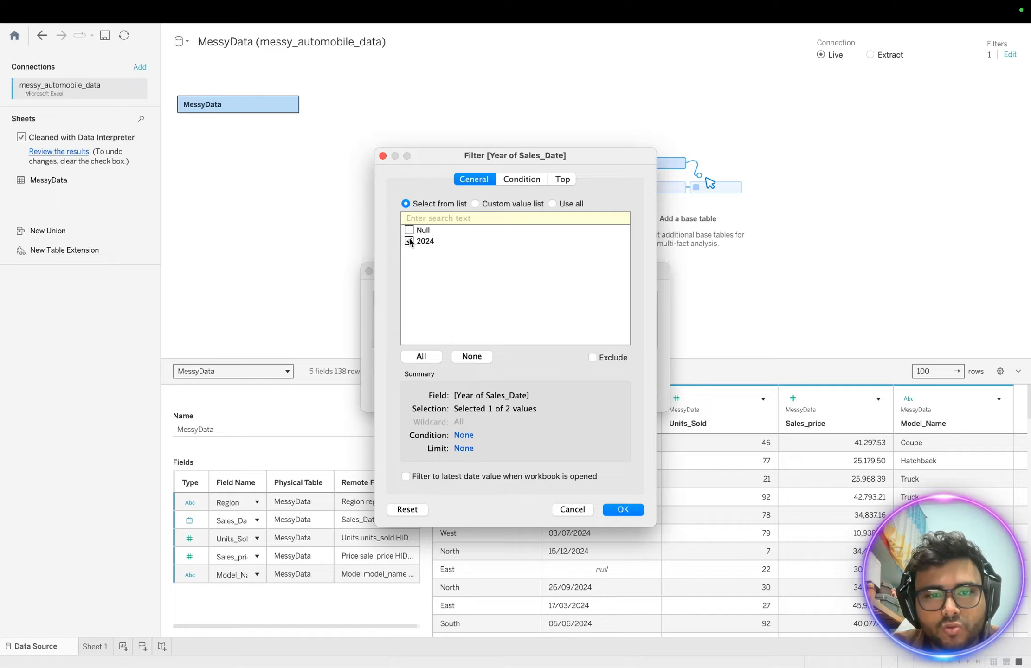
{"action": "left_click", "coordinate": [633, 512]}
{"action": "left_click", "coordinate": [643, 398]}
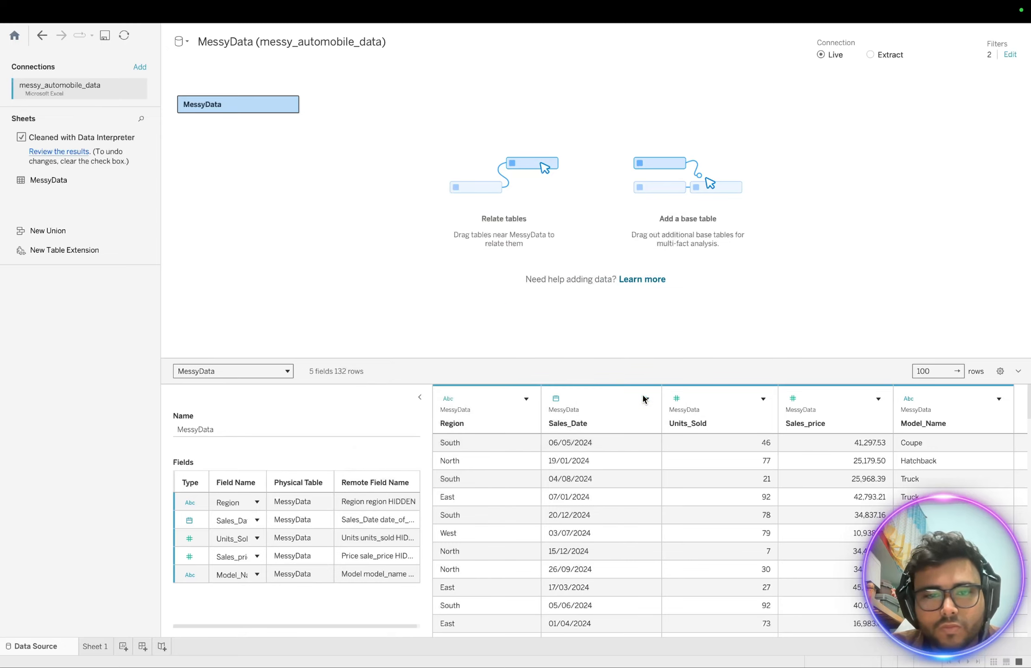
{"action": "left_click", "coordinate": [100, 647]}
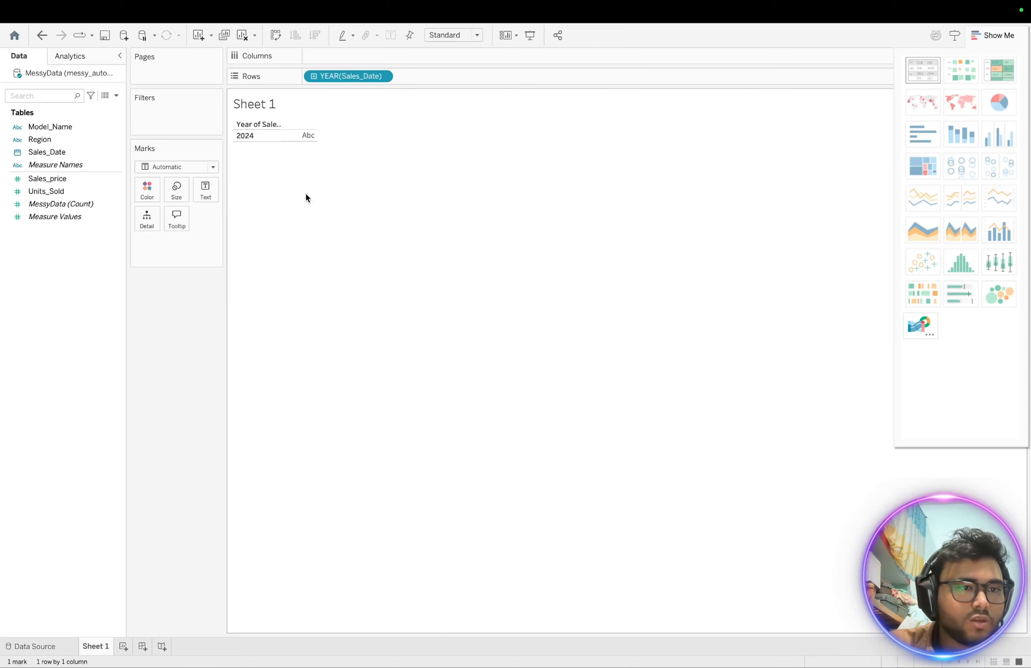
- Plot SUM(Sales_price) as a line chart across 2024 quarters and months, dates horizontal
{"action": "left_click", "coordinate": [93, 180]}
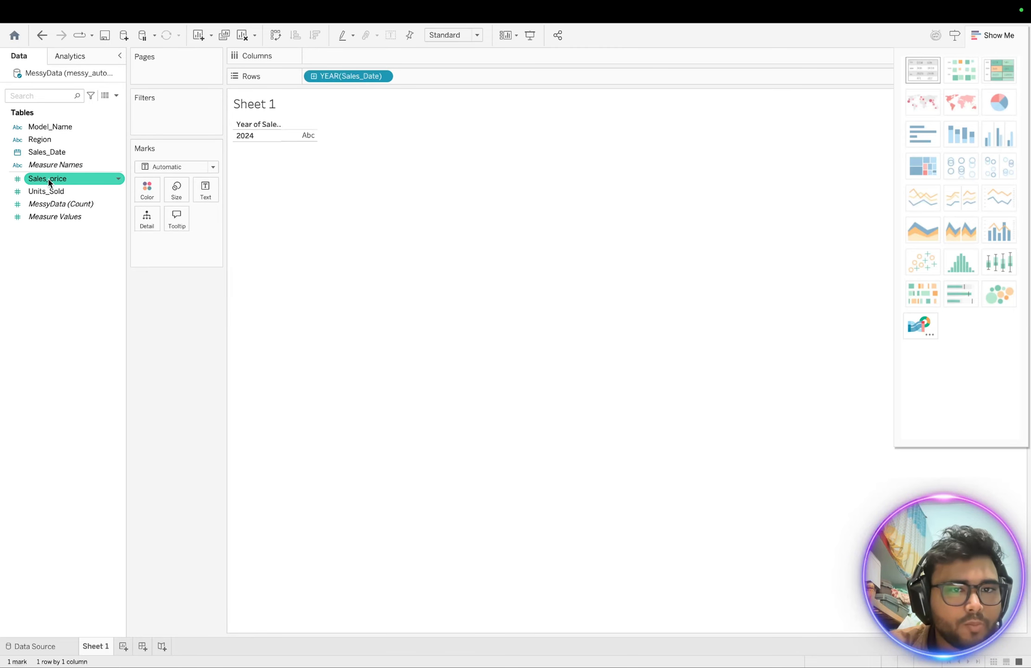
{"action": "left_click_drag", "start_coordinate": [48, 179], "coordinate": [331, 59]}
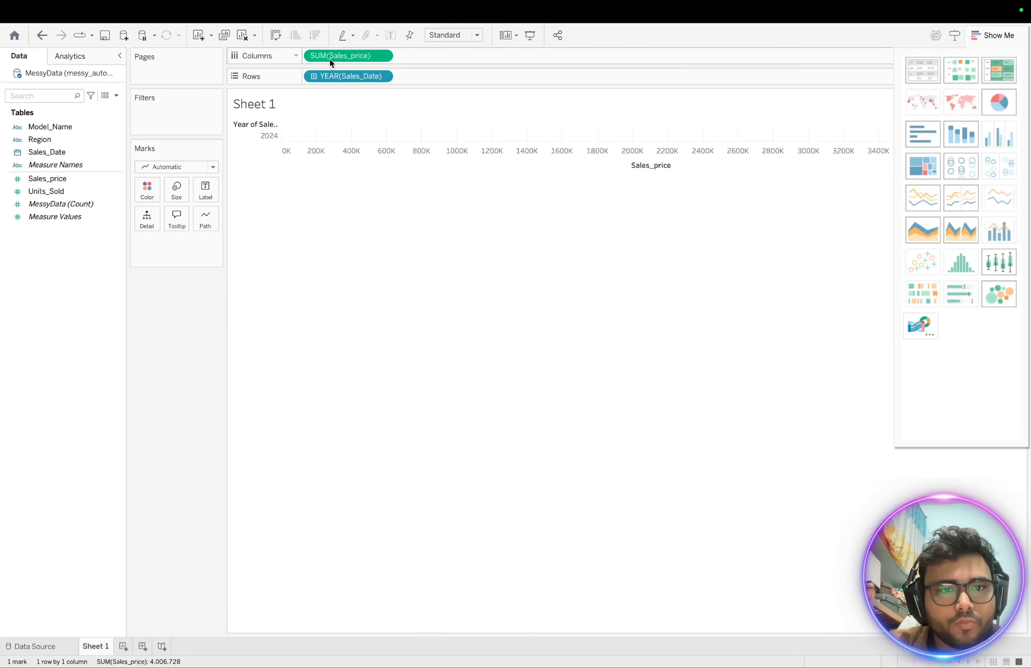
{"action": "left_click", "coordinate": [314, 77]}
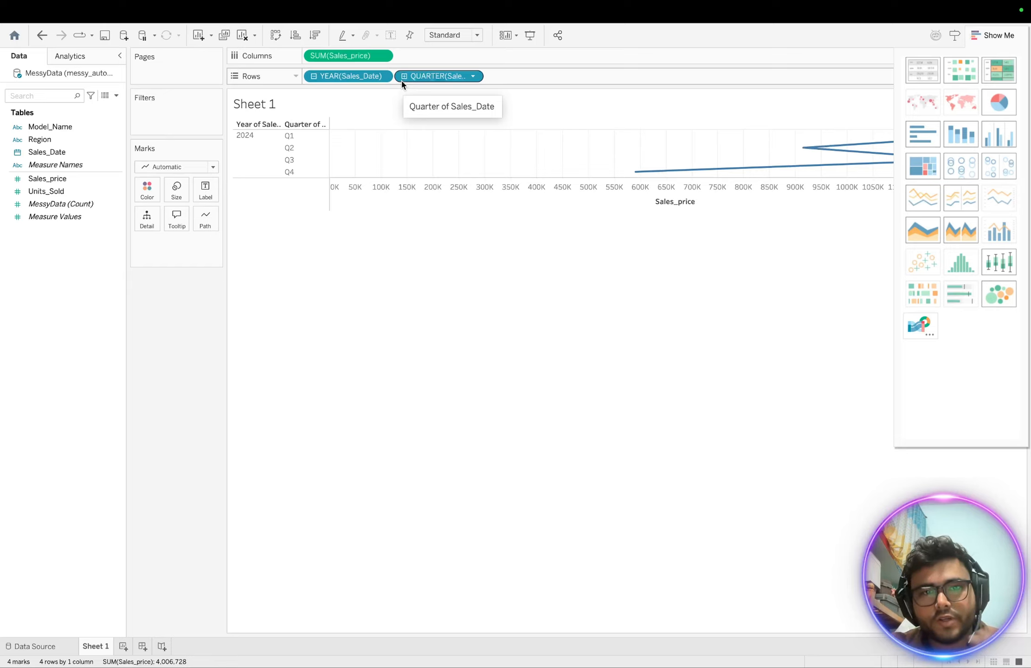
{"action": "left_click", "coordinate": [403, 77]}
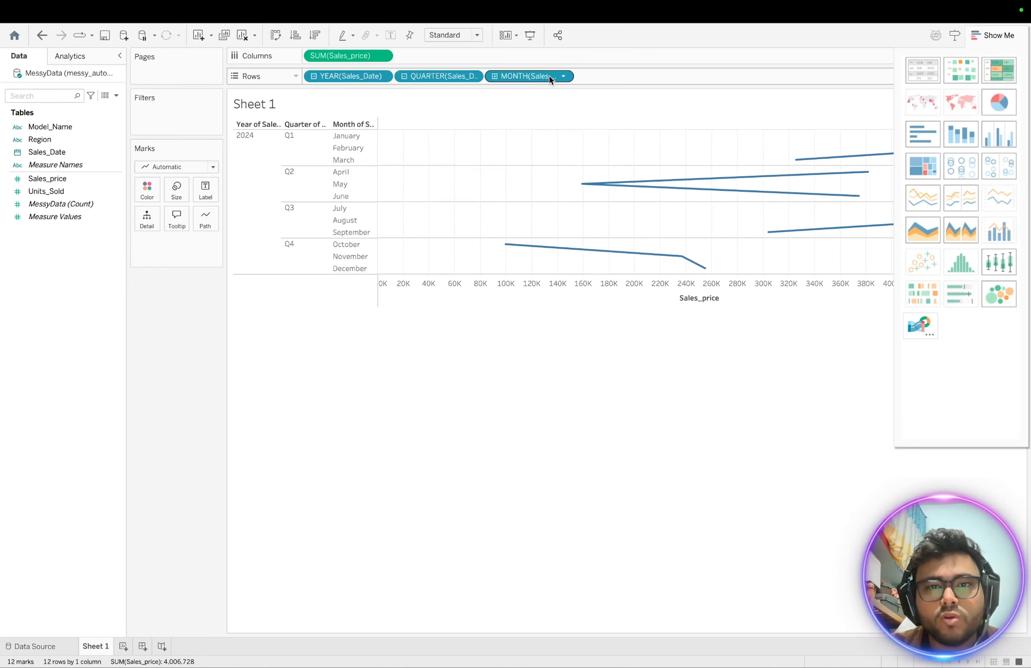
{"action": "left_click", "coordinate": [276, 35]}
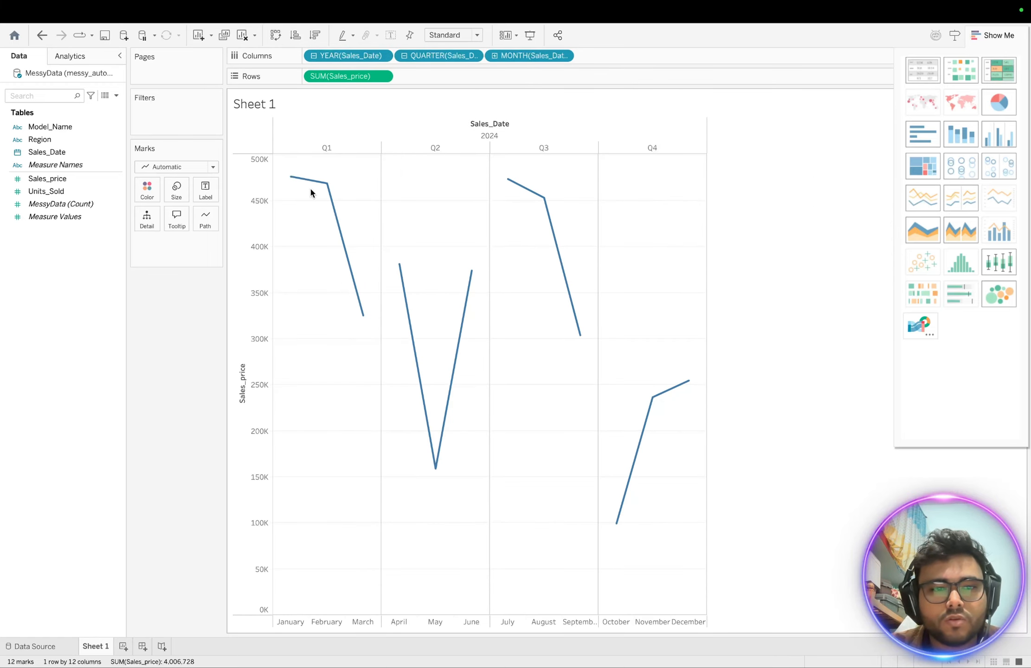
- Glance at the Numbers sheet, then return to Tableau's data source page
{"action": "mouse_move", "coordinate": [293, 181]}
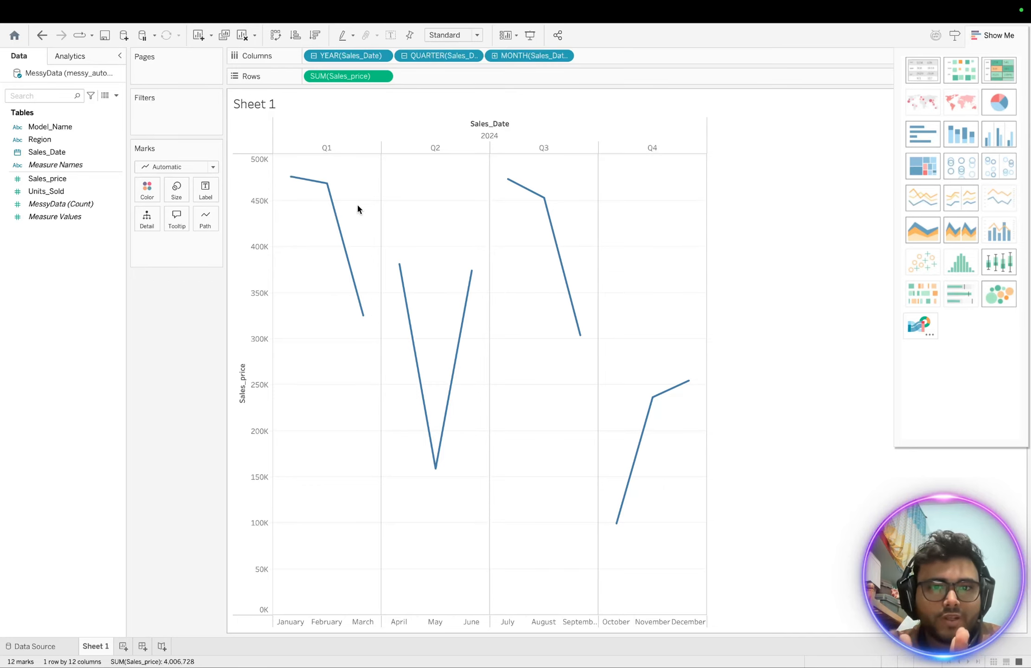
{"action": "key", "text": "ctrl+Left"}
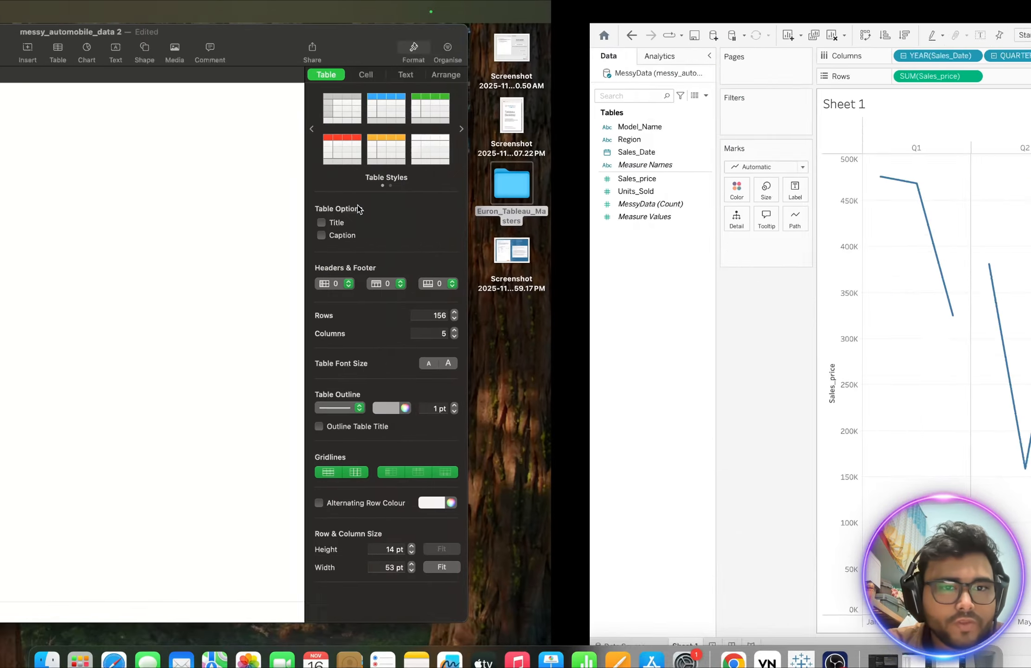
{"action": "key", "text": "ctrl+Right"}
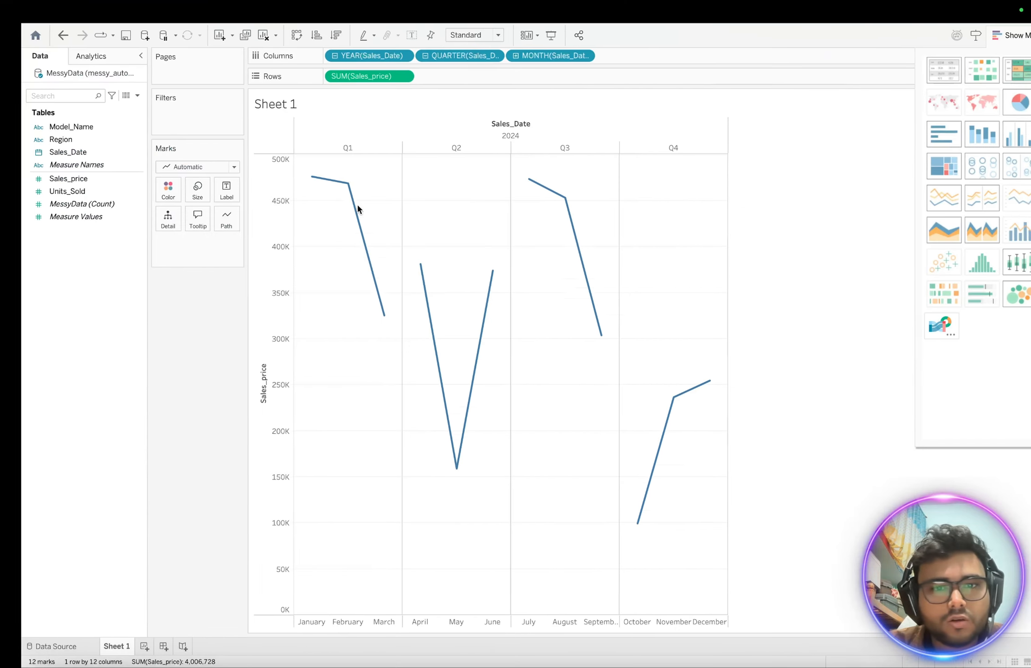
{"action": "left_click", "coordinate": [29, 646]}
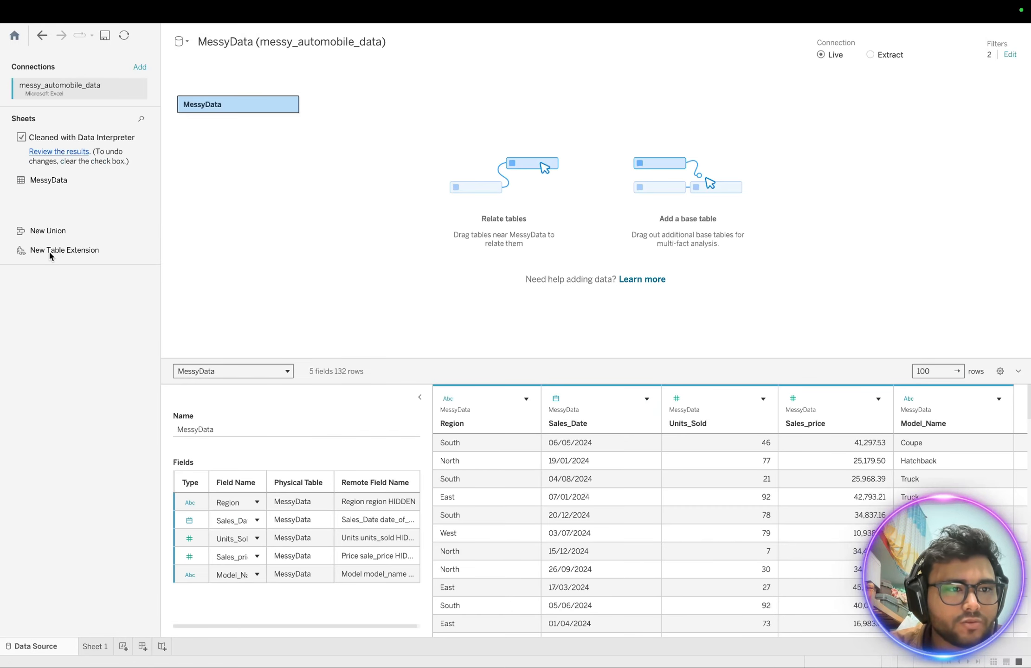
- Connect Tableau to the join_tables.xlsx Excel workbook from the start page
{"action": "left_click", "coordinate": [15, 36]}
{"action": "left_click", "coordinate": [40, 157]}
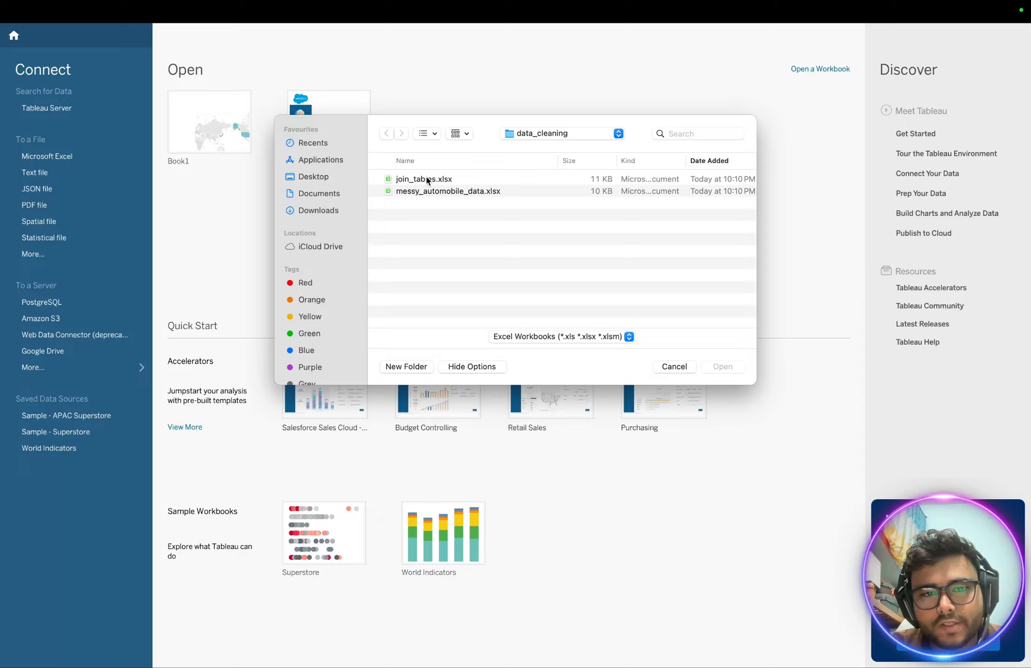
{"action": "left_click", "coordinate": [428, 180]}
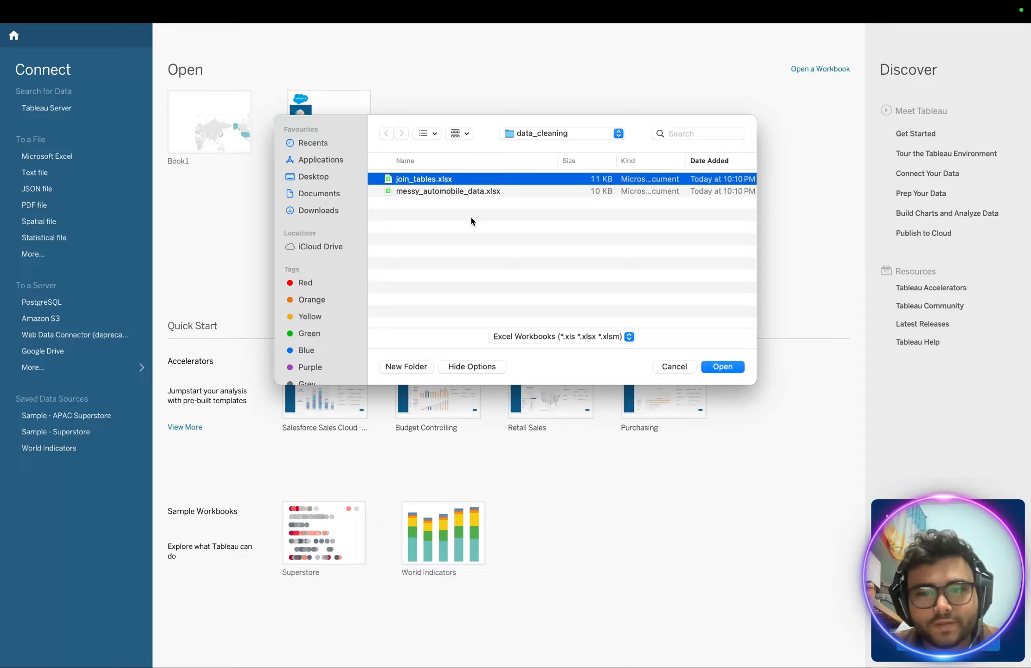
{"action": "left_click", "coordinate": [732, 367]}
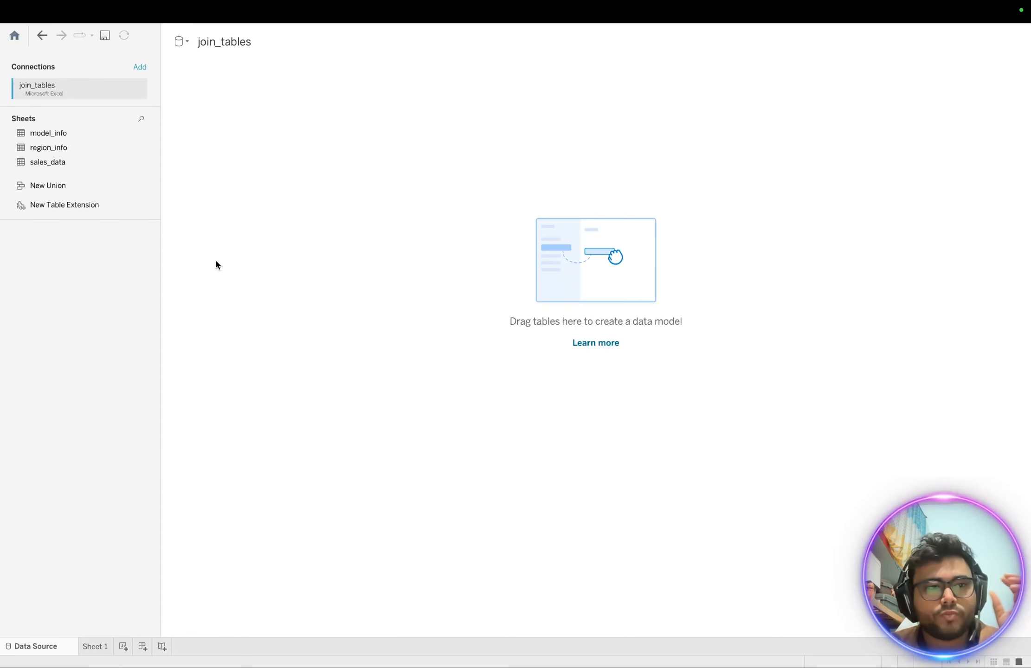
{"action": "key", "text": "ctrl+Up"}
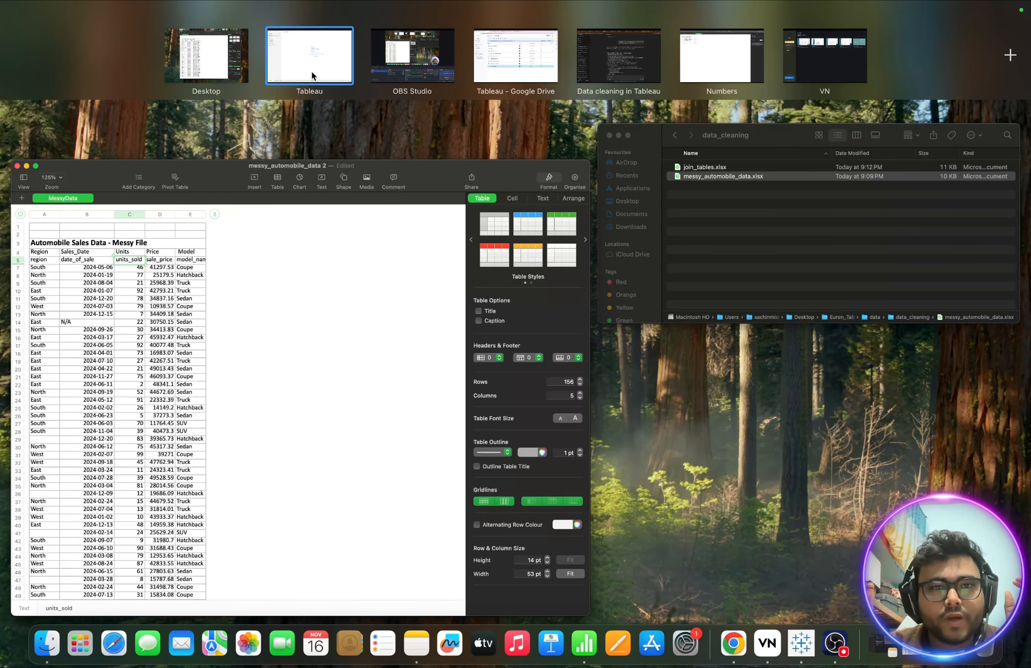
- Discard the unsaved messy_automobile_data 2 copy and open join_tables.xlsx in Numbers
{"action": "left_click", "coordinate": [224, 61]}
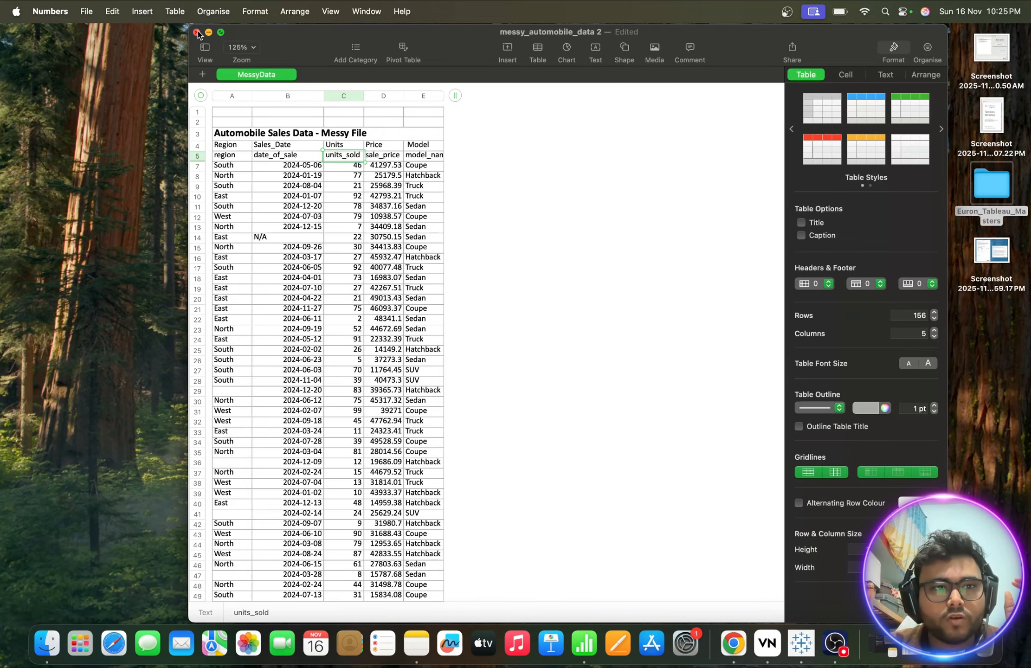
{"action": "left_click", "coordinate": [197, 32]}
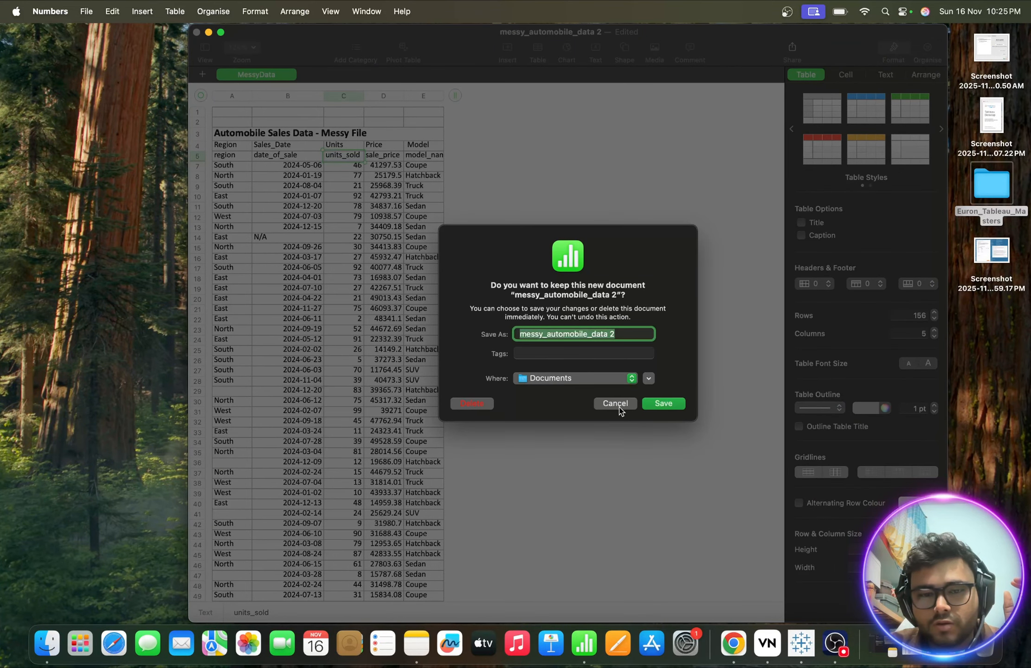
{"action": "left_click", "coordinate": [473, 403]}
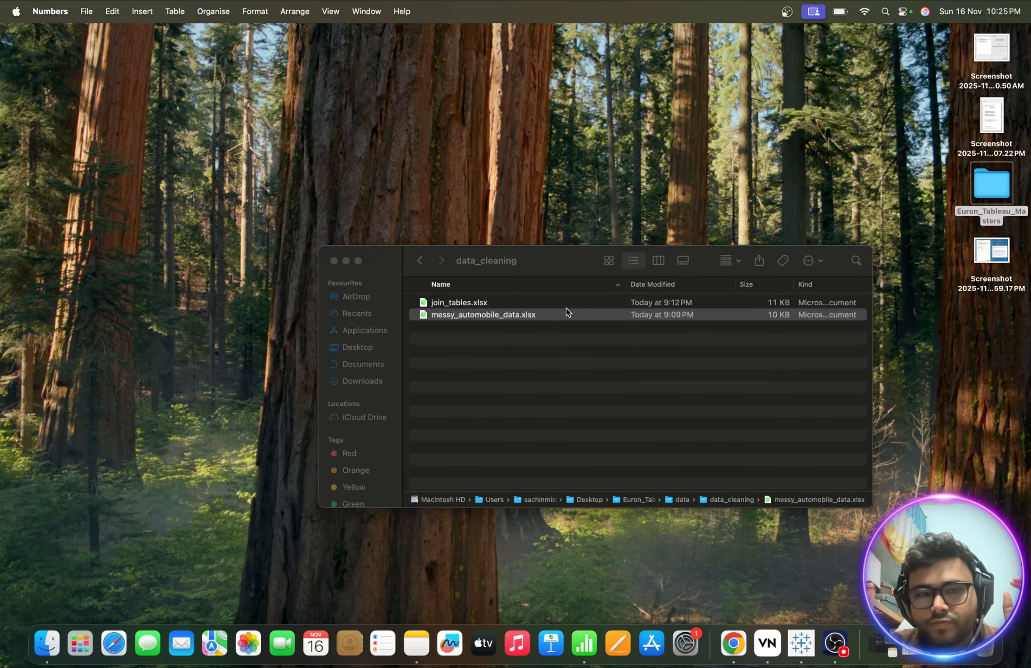
{"action": "left_click", "coordinate": [457, 303]}
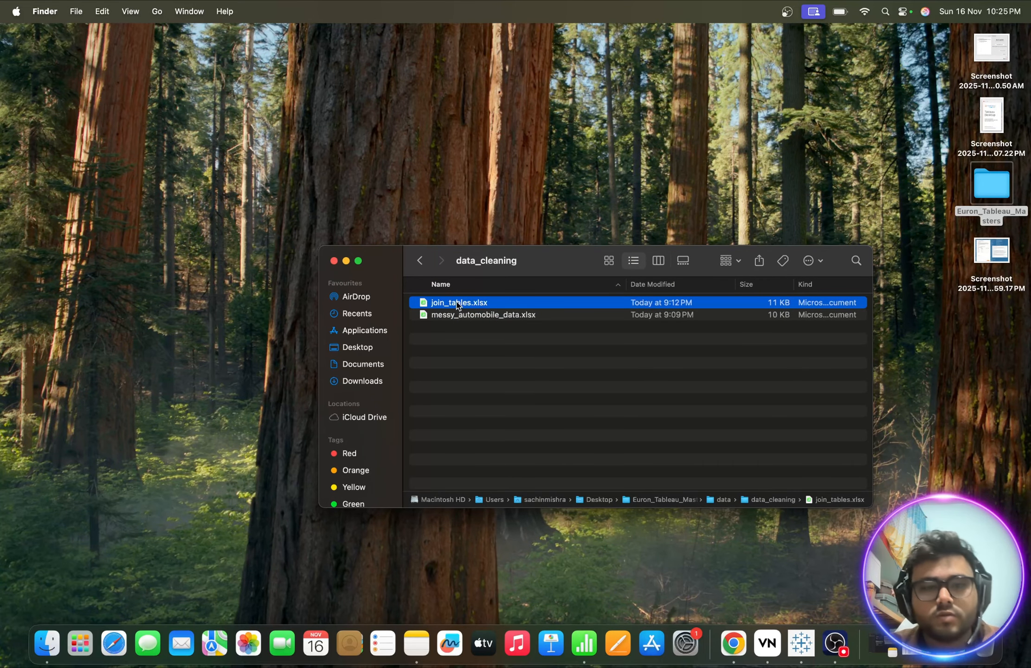
{"action": "double_click", "coordinate": [476, 304]}
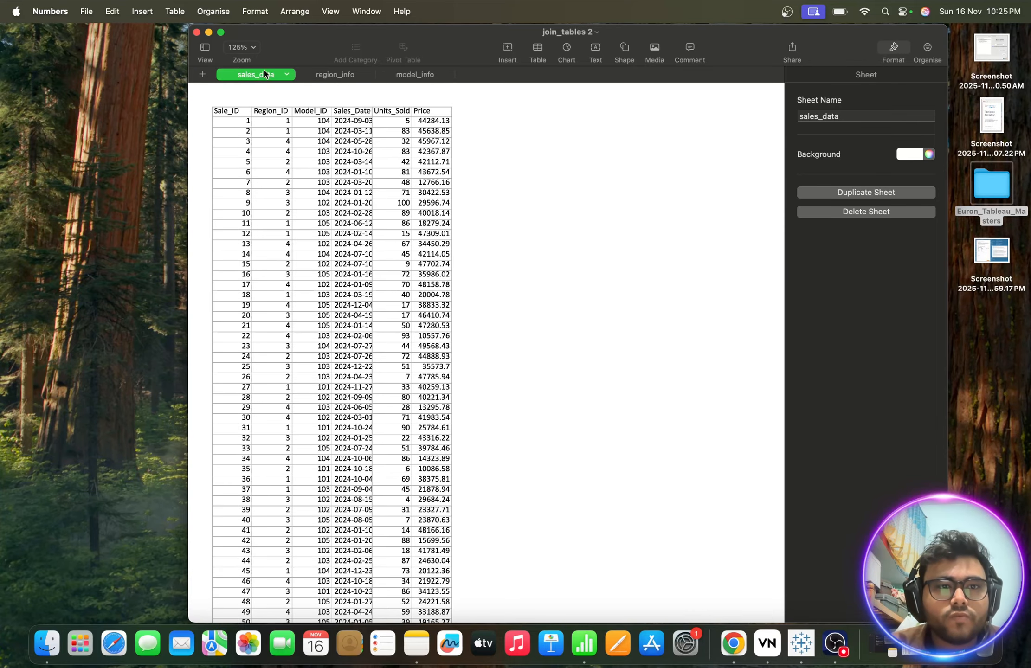
- Browse region_info and model_info, then show sales_data's Sale_ID, Region_ID, Units_Sold and Price columns
{"action": "left_click", "coordinate": [340, 77]}
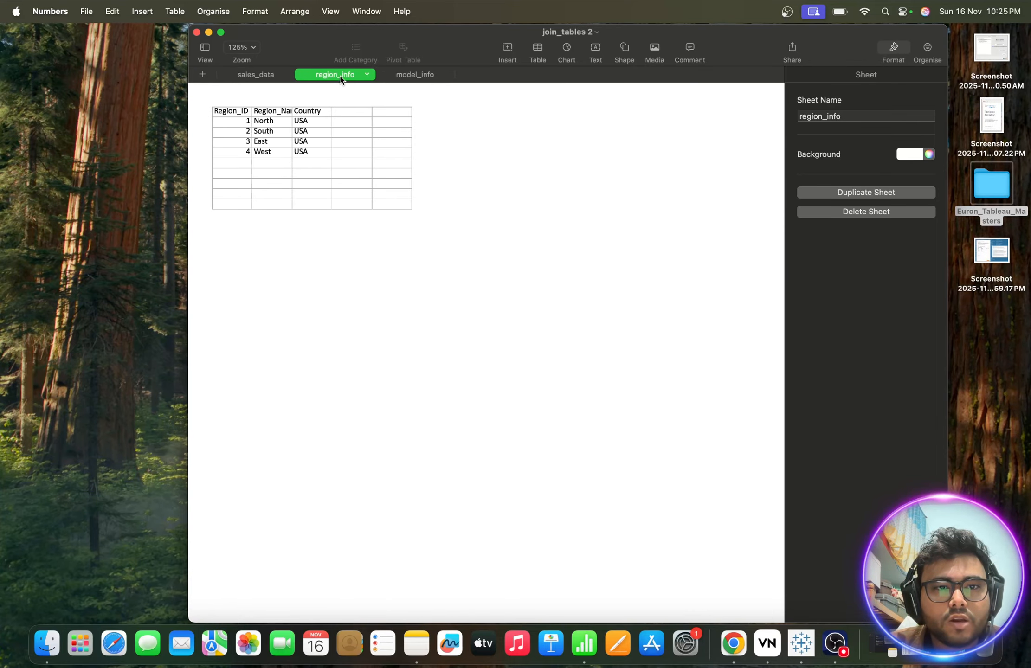
{"action": "left_click", "coordinate": [413, 78]}
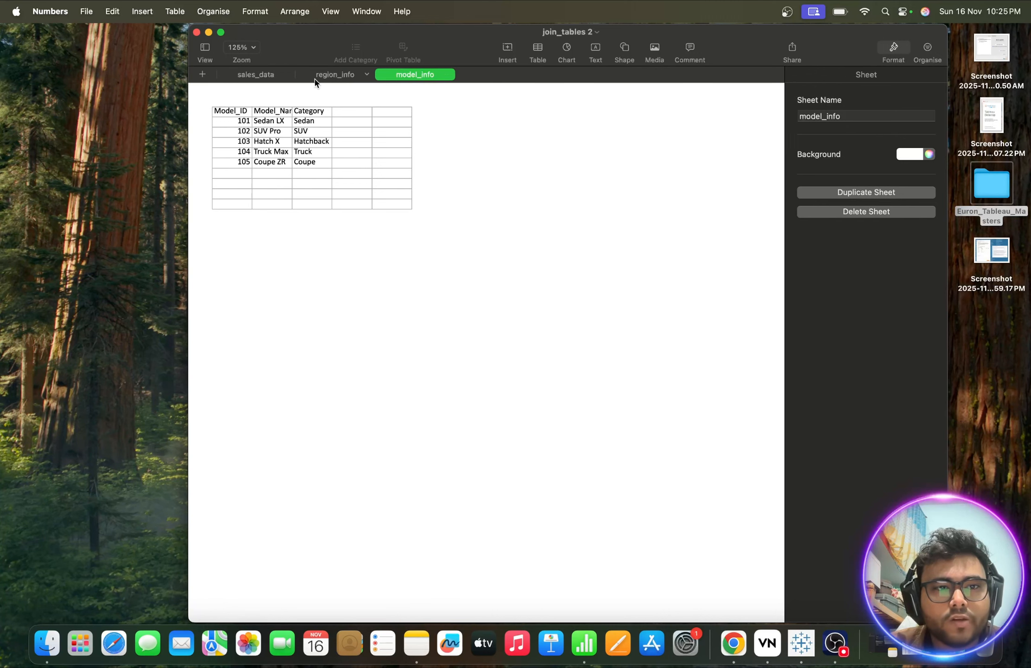
{"action": "left_click", "coordinate": [256, 74]}
{"action": "left_click", "coordinate": [234, 112]}
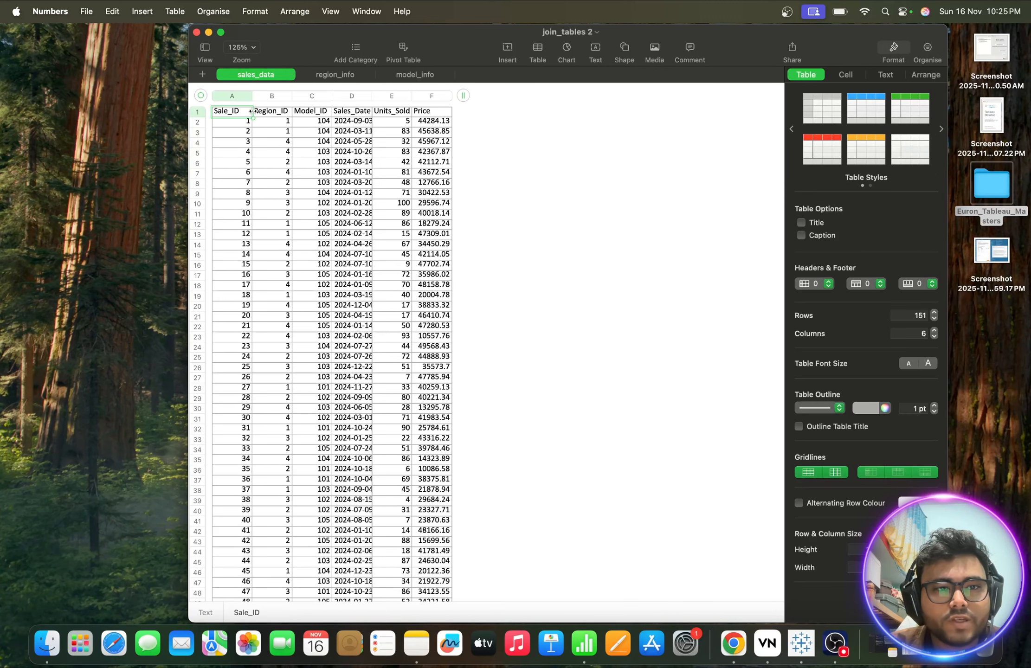
{"action": "left_click", "coordinate": [272, 116]}
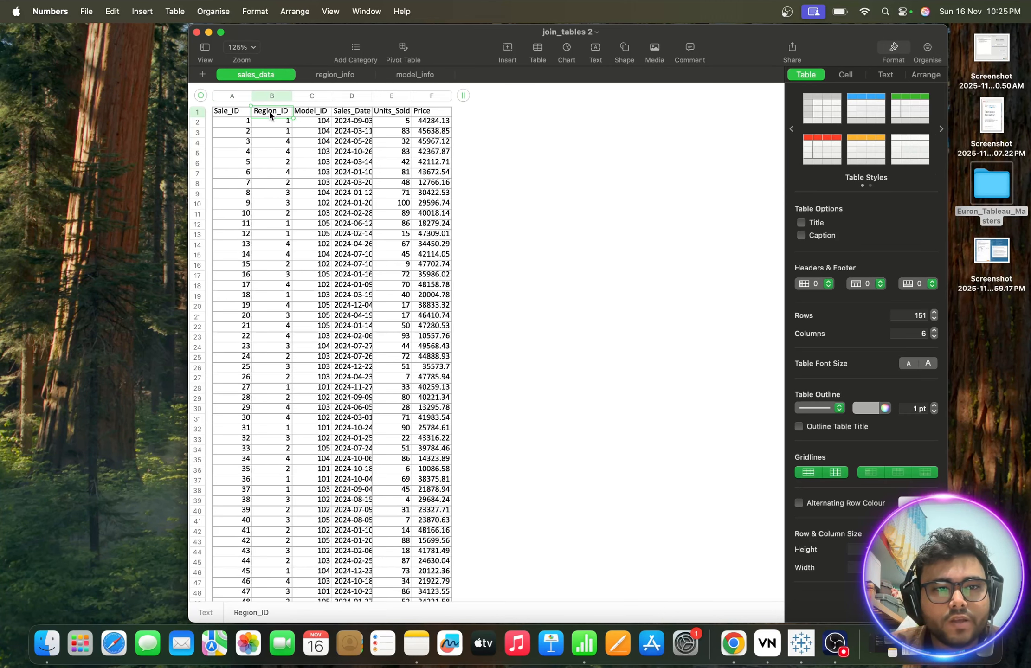
{"action": "left_click", "coordinate": [384, 114]}
{"action": "left_click", "coordinate": [433, 116]}
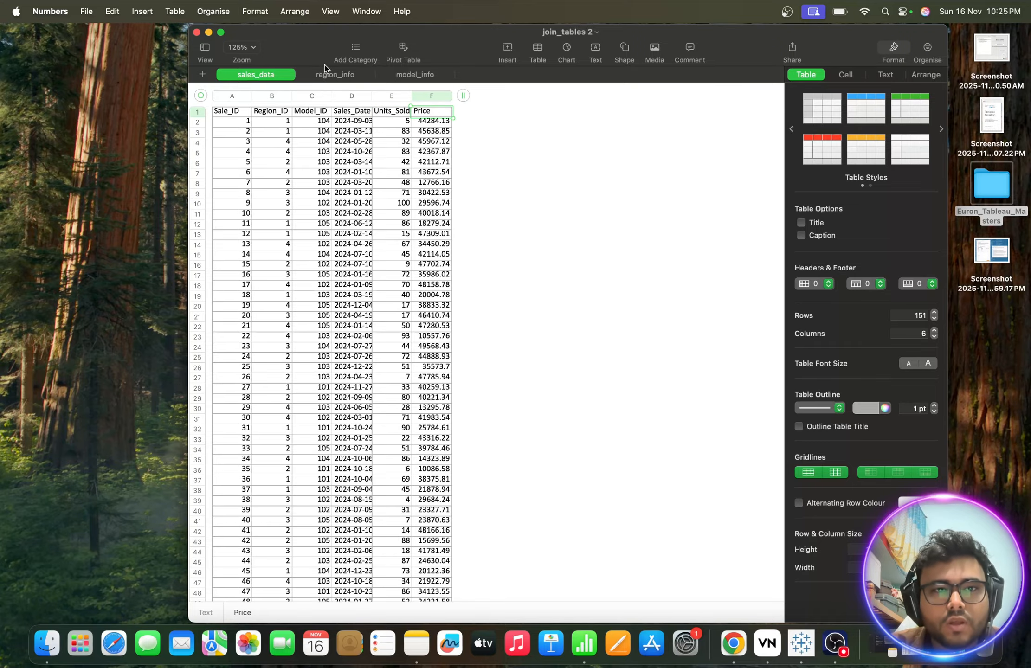
- Revisit region_info and model_info's Model_Name column, then sales_data's Units_Sold column
{"action": "left_click", "coordinate": [331, 74]}
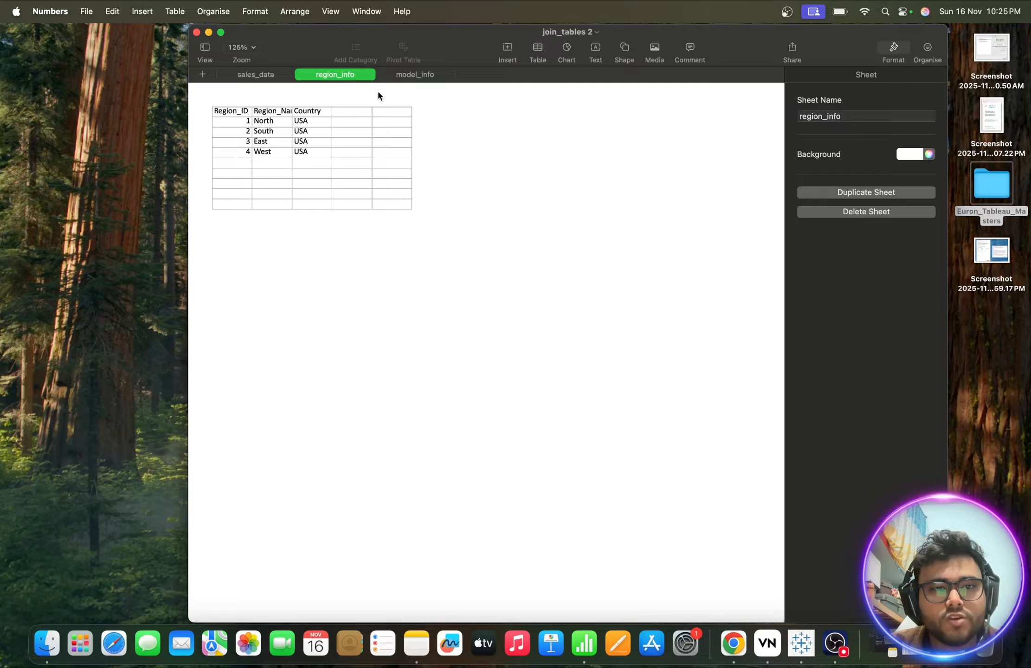
{"action": "left_click", "coordinate": [415, 75]}
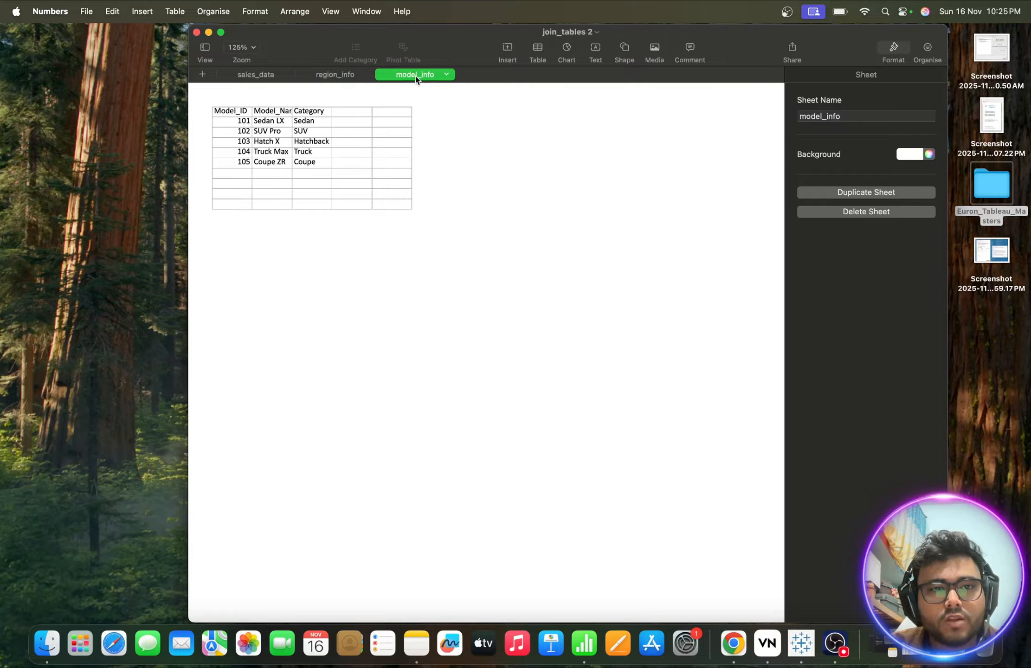
{"action": "left_click", "coordinate": [282, 112]}
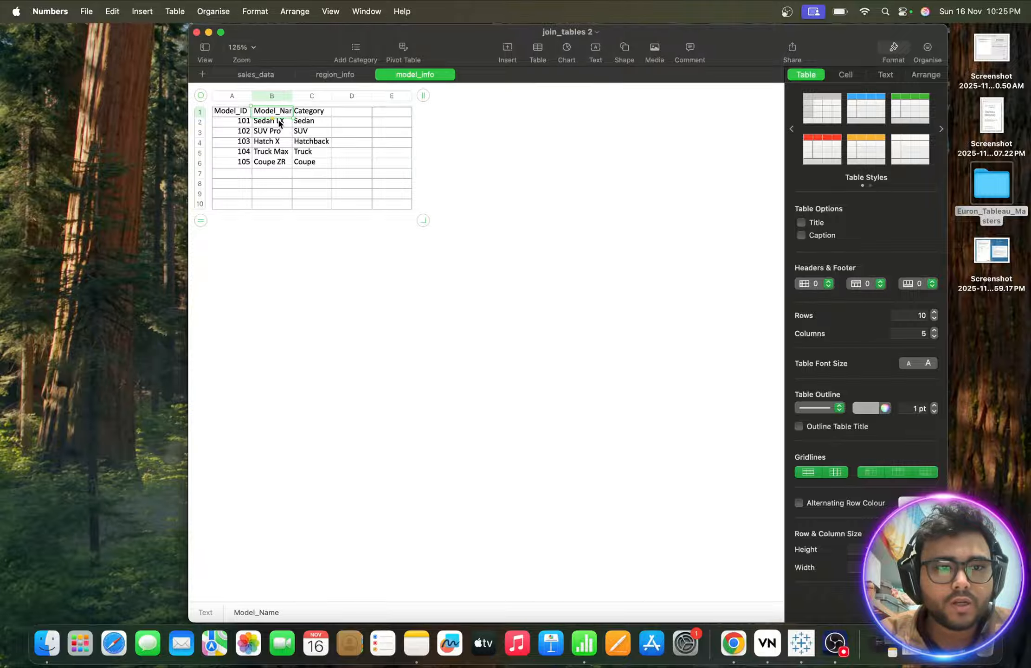
{"action": "left_click", "coordinate": [248, 75]}
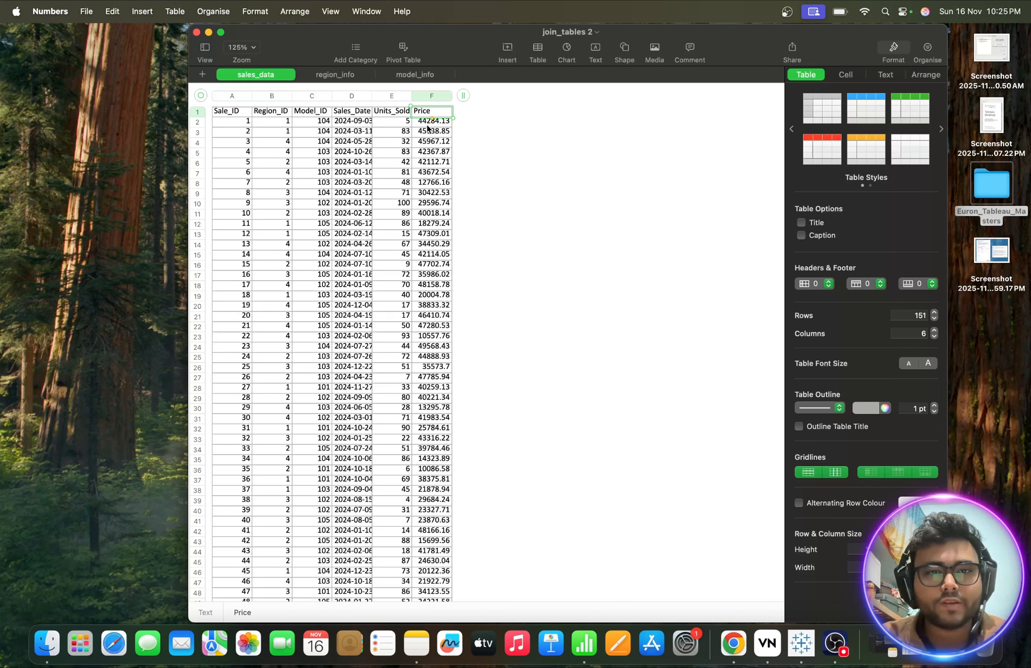
{"action": "left_click", "coordinate": [389, 112]}
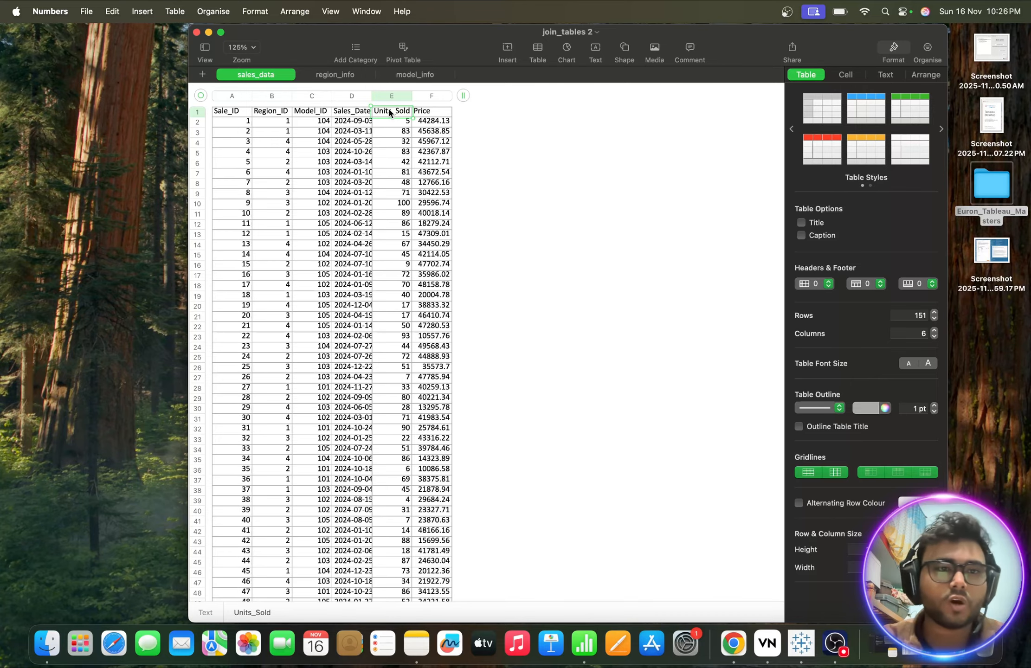
- Switch to Tableau, back to the Numbers join_tables window, then to a new Chrome tab
{"action": "left_click", "coordinate": [794, 635]}
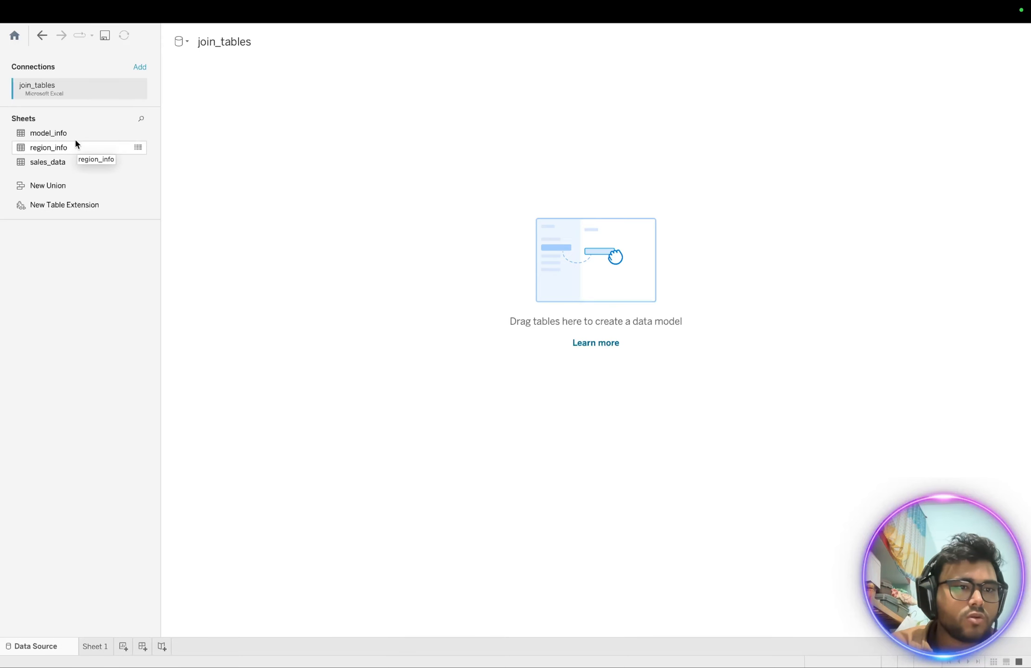
{"action": "key", "text": "ctrl+Up"}
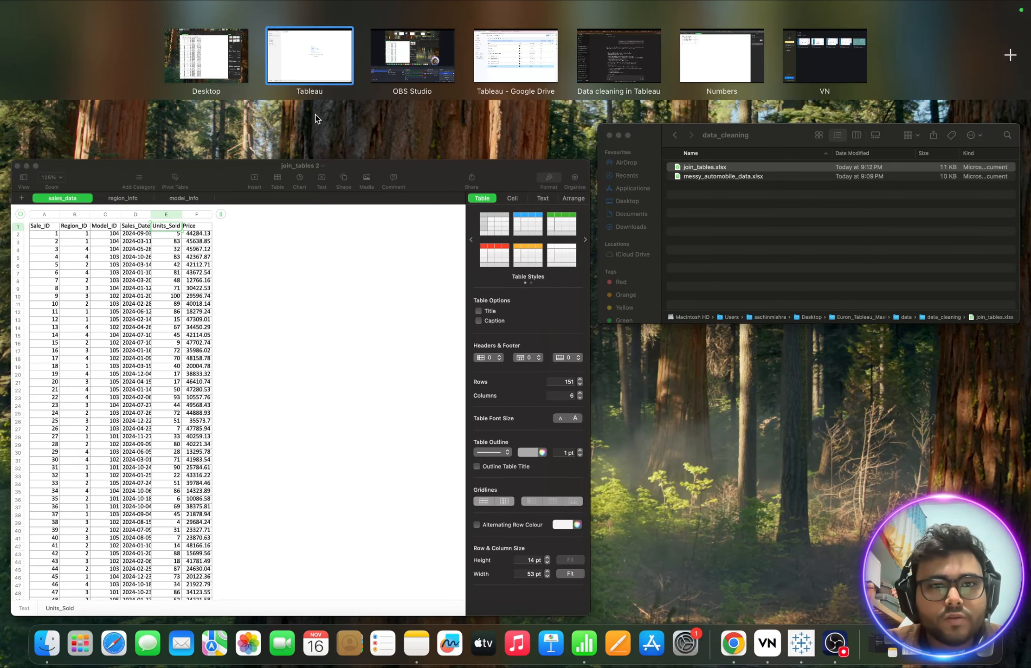
{"action": "left_click", "coordinate": [230, 65]}
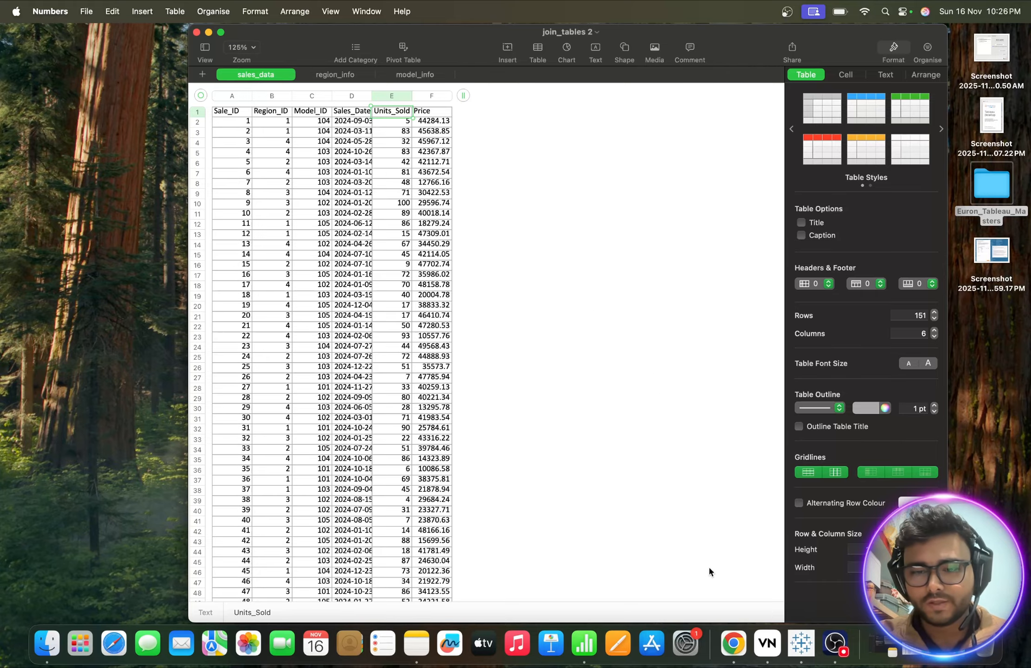
{"action": "left_click", "coordinate": [733, 643]}
{"action": "key", "text": "super+t"}
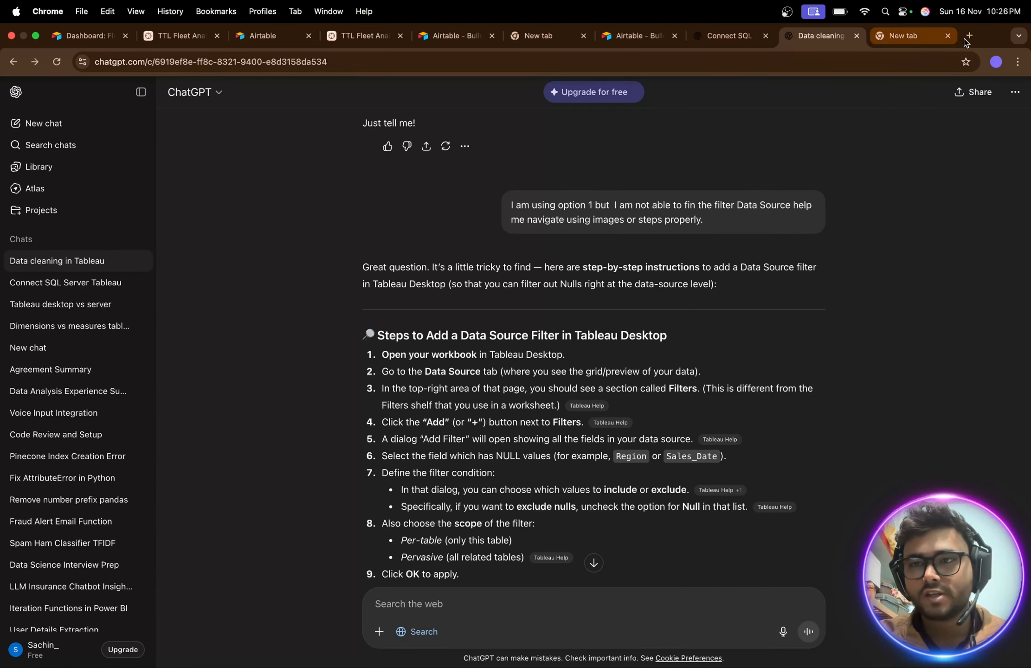
- Search Google for 'star schema' and enlarge the Medium star-schema diagram image
{"action": "left_click", "coordinate": [351, 255]}
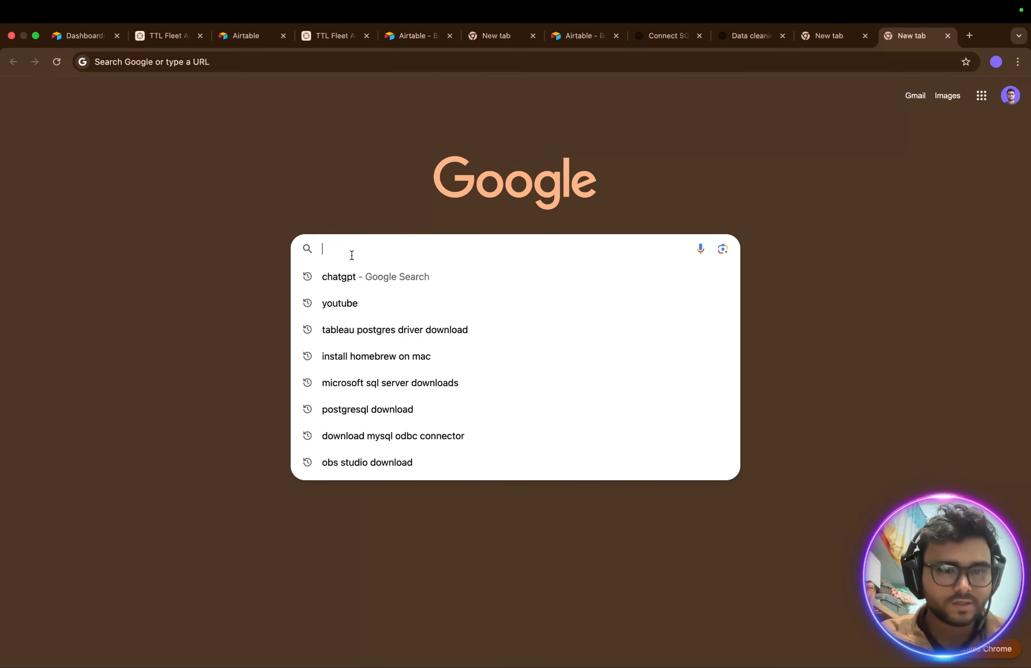
{"action": "type", "text": "star schema"}
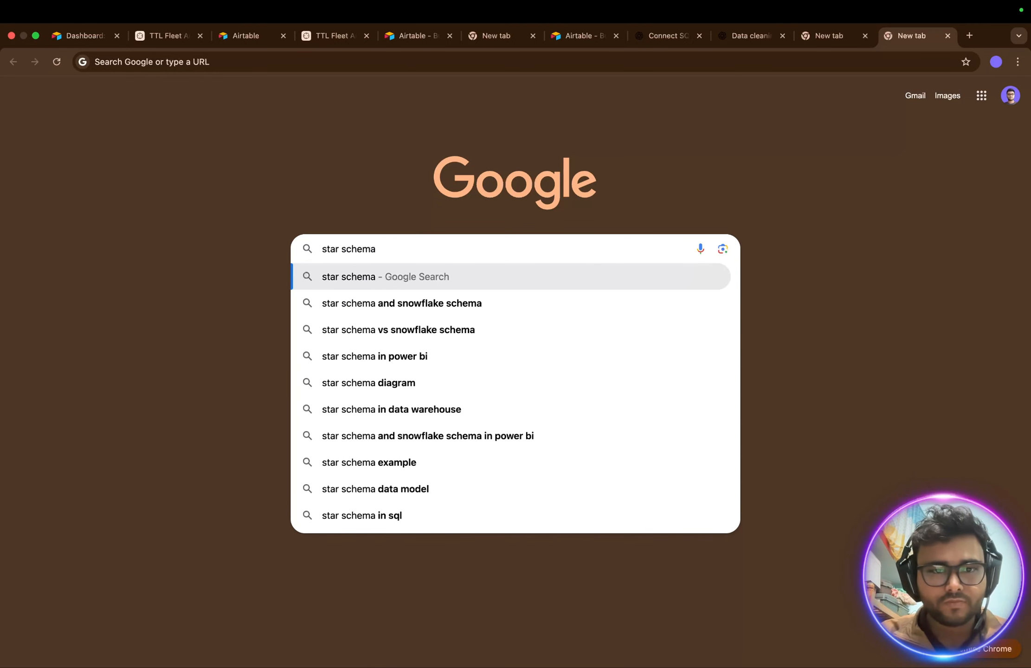
{"action": "key", "text": "Return"}
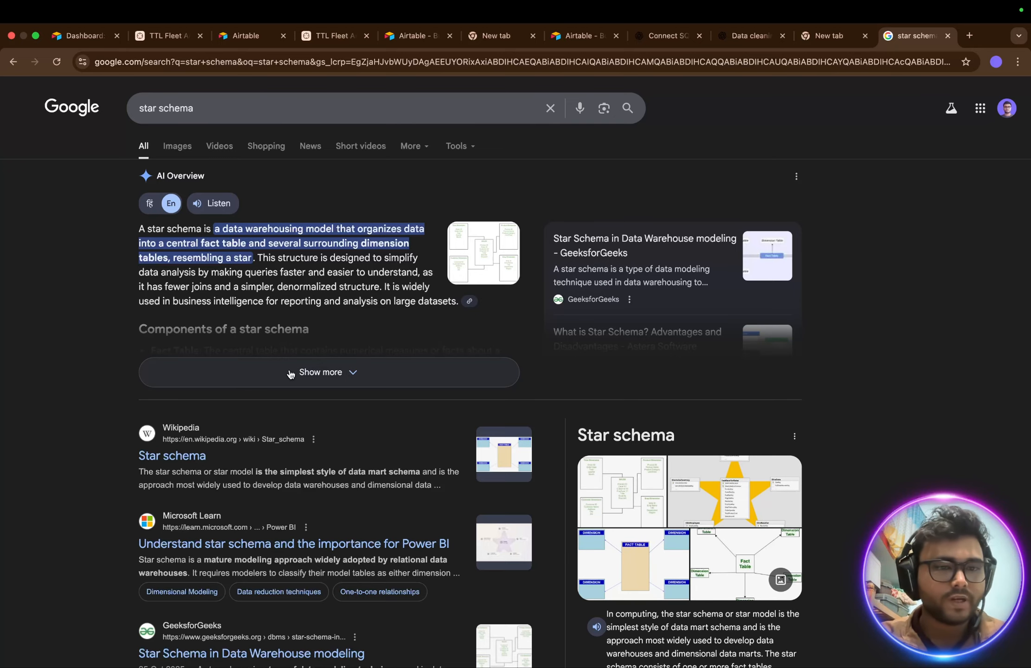
{"action": "scroll", "coordinate": [291, 374], "scroll_direction": "down", "scroll_amount": 1}
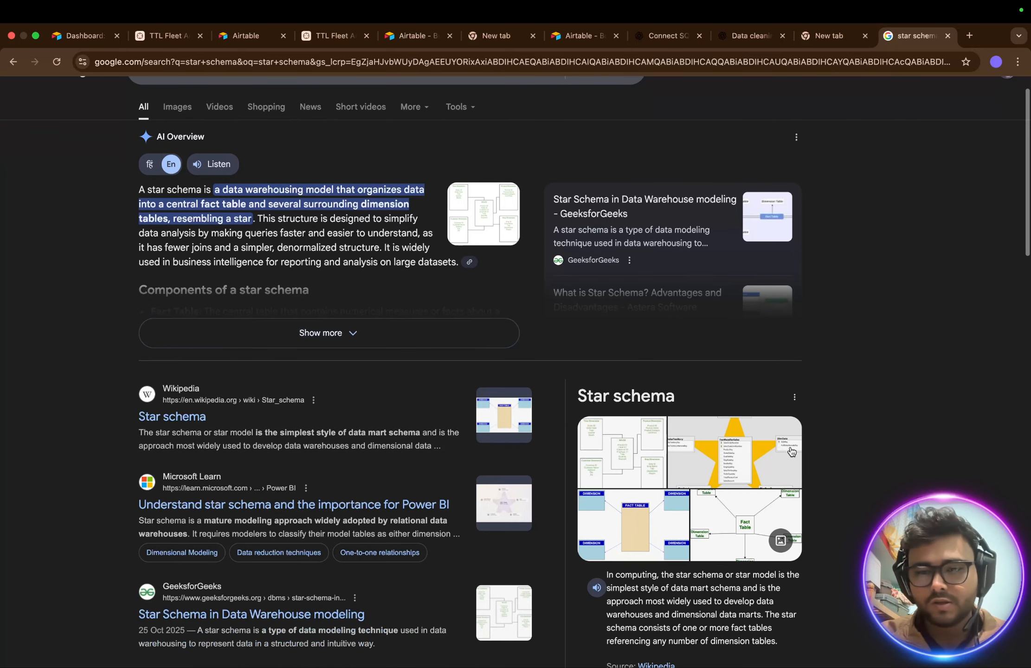
{"action": "left_click", "coordinate": [734, 453]}
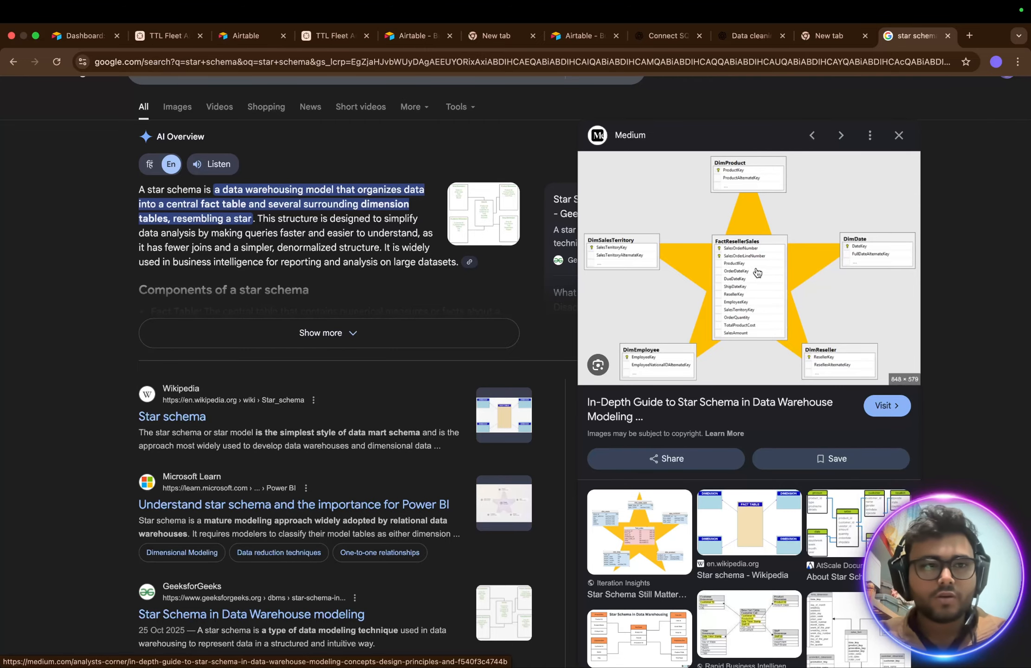
- Return to the Tableau Desktop space showing the join_tables data source page
{"action": "key", "text": "ctrl+Up"}
{"action": "left_click", "coordinate": [400, 62]}
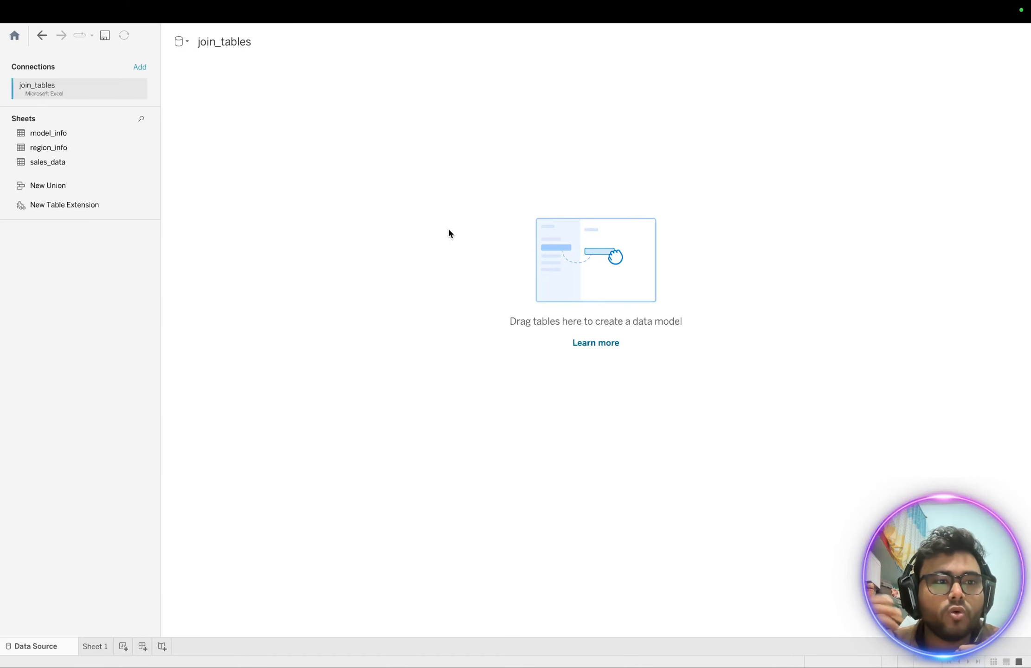
- Go back to Chrome, switch browser profile, and open the Tableau+AIMS Grid slide deck
{"action": "key", "text": "ctrl+Up"}
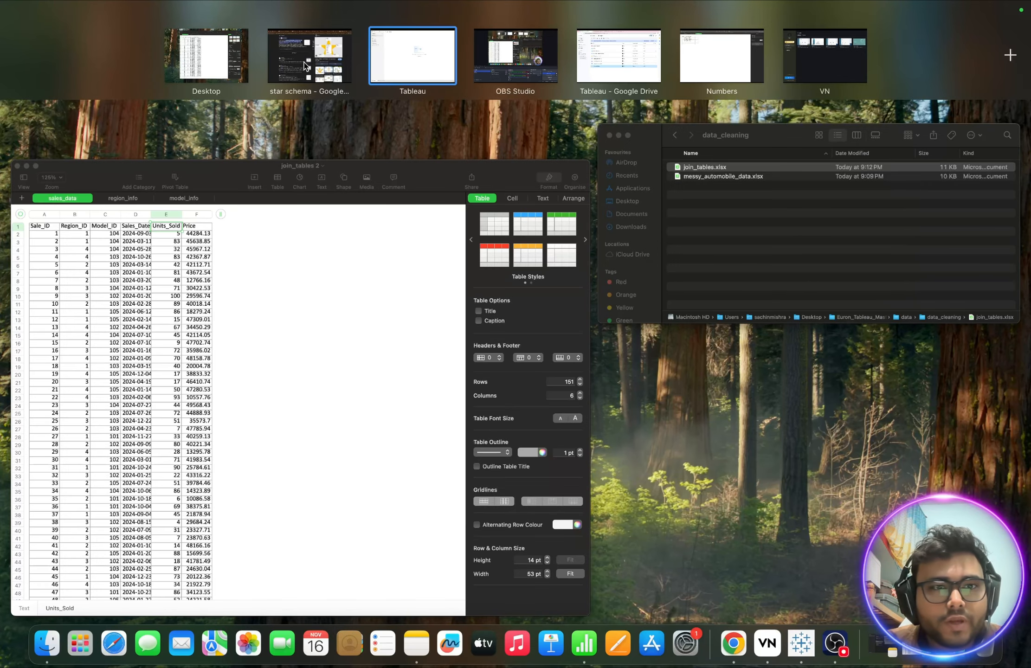
{"action": "left_click", "coordinate": [287, 65]}
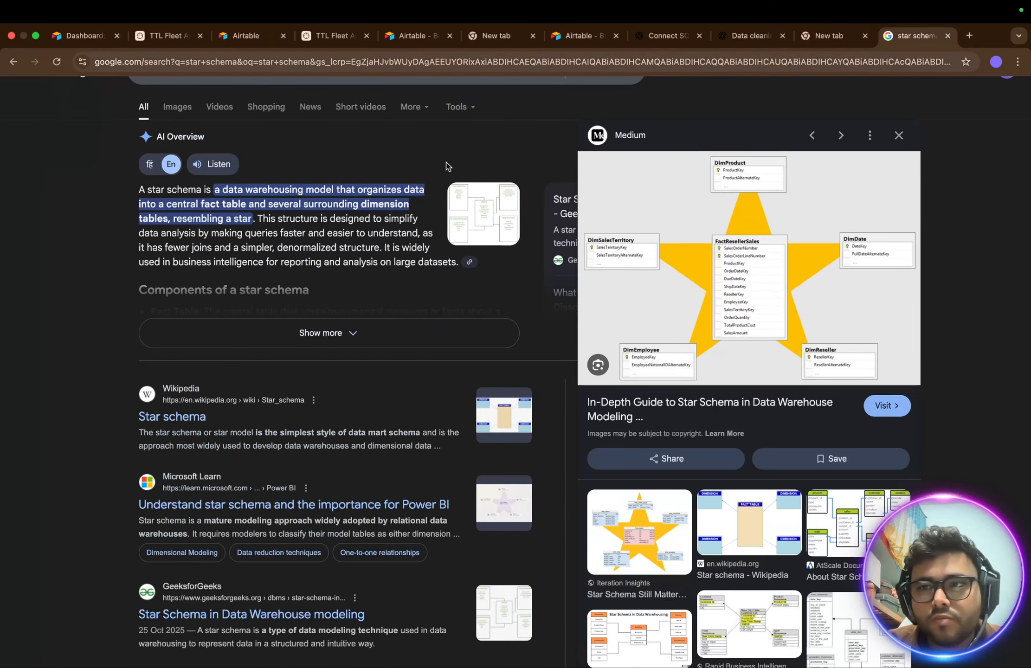
{"action": "key", "text": "ctrl+Up"}
{"action": "left_click", "coordinate": [329, 73]}
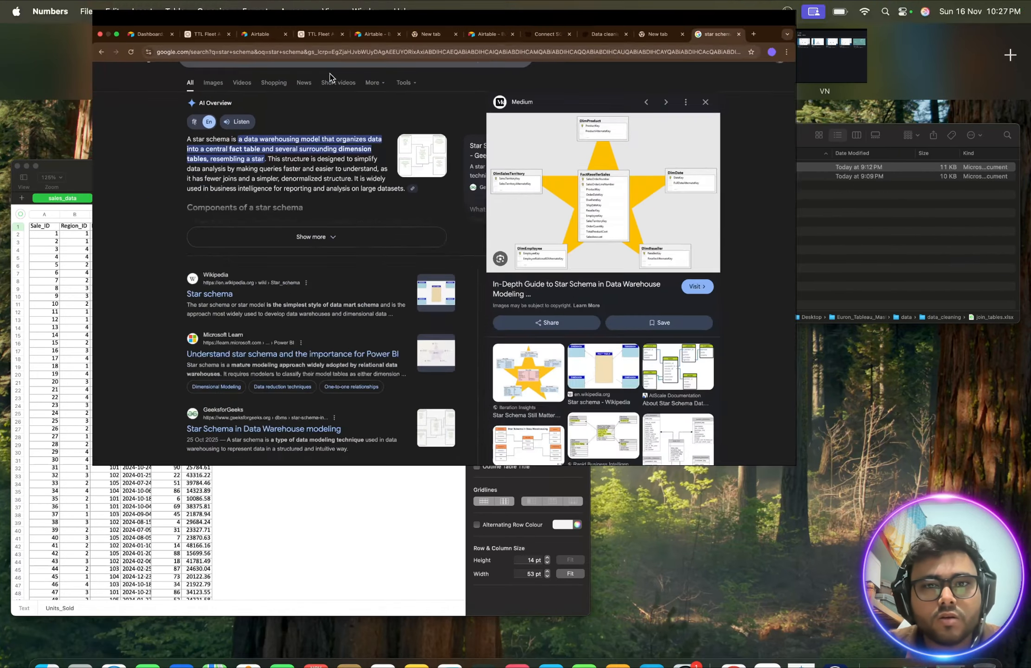
{"action": "left_click", "coordinate": [1004, 66]}
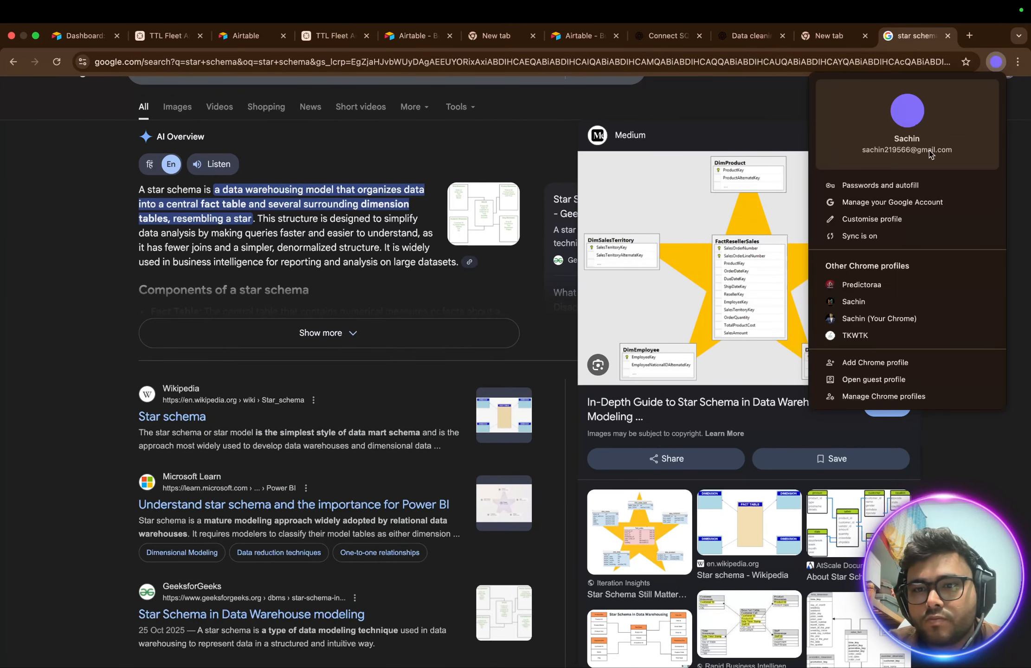
{"action": "left_click", "coordinate": [855, 301]}
{"action": "left_click", "coordinate": [257, 35]}
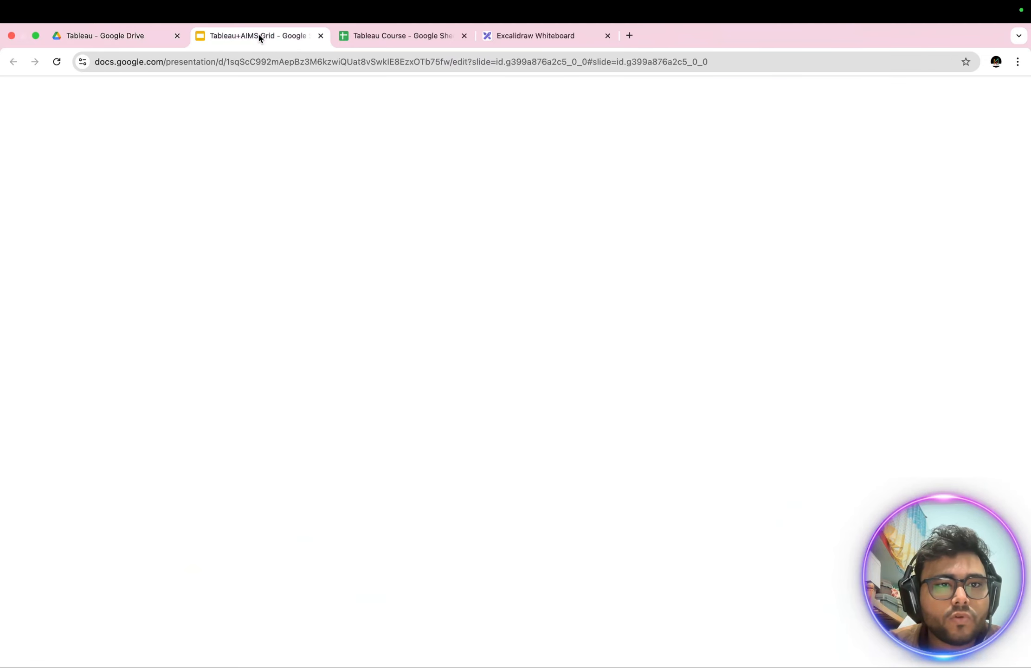
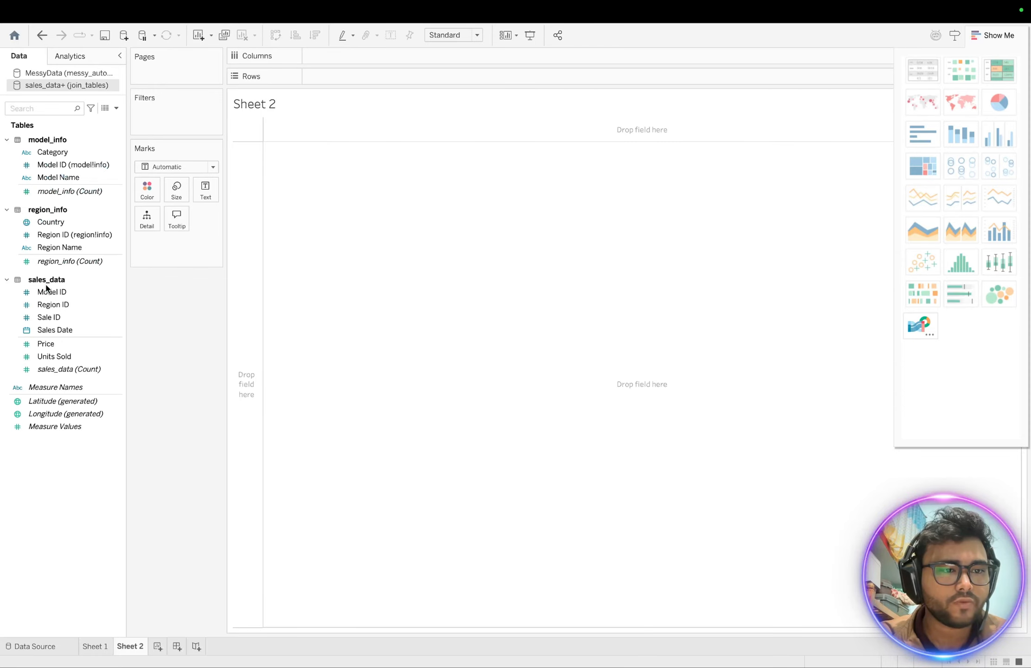
- Switch to the Data Source page to see sales_data joined with model_info and region_info
{"action": "left_click", "coordinate": [46, 646]}
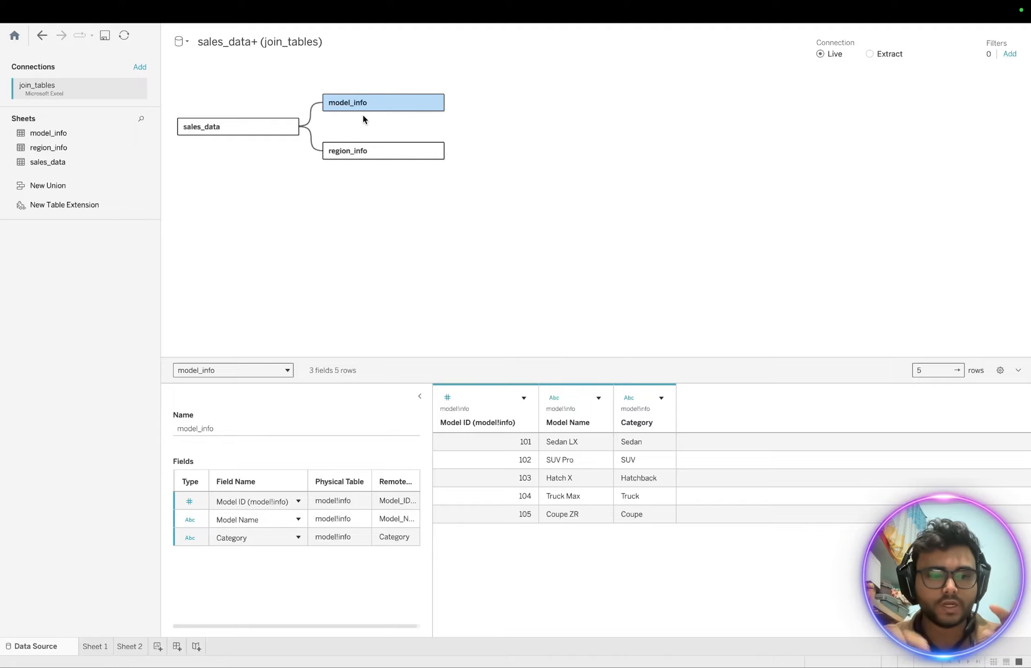
- Go back to the empty Sheet 2 worksheet
{"action": "left_click", "coordinate": [130, 645]}
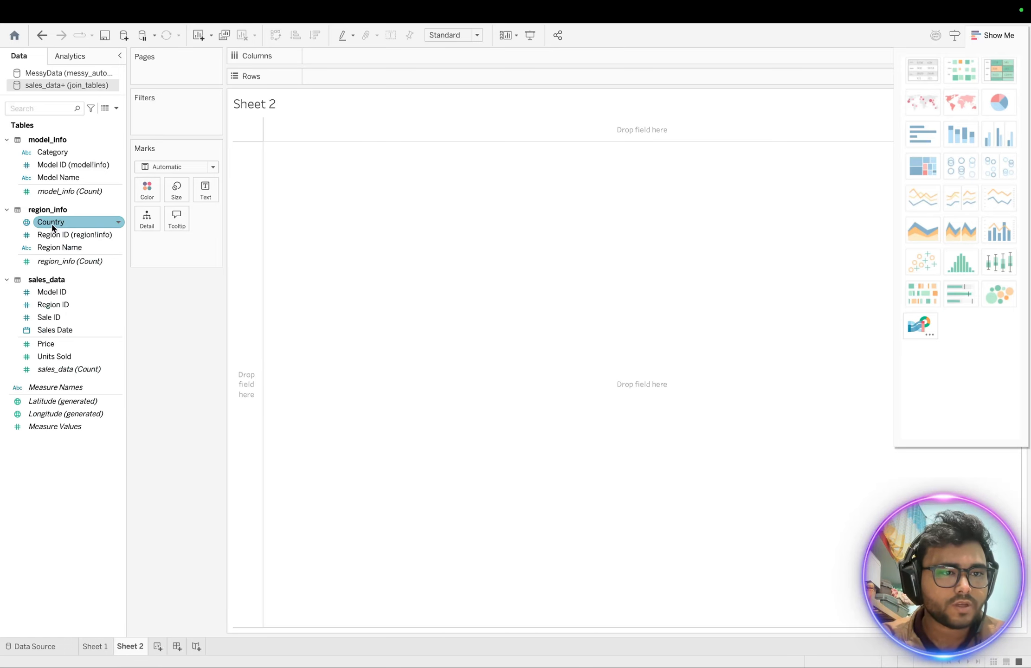
- Plot Country against AVG(Price) on Sheet 2 and show it as a symbol map with one USA mark
{"action": "left_click_drag", "start_coordinate": [52, 226], "coordinate": [353, 81]}
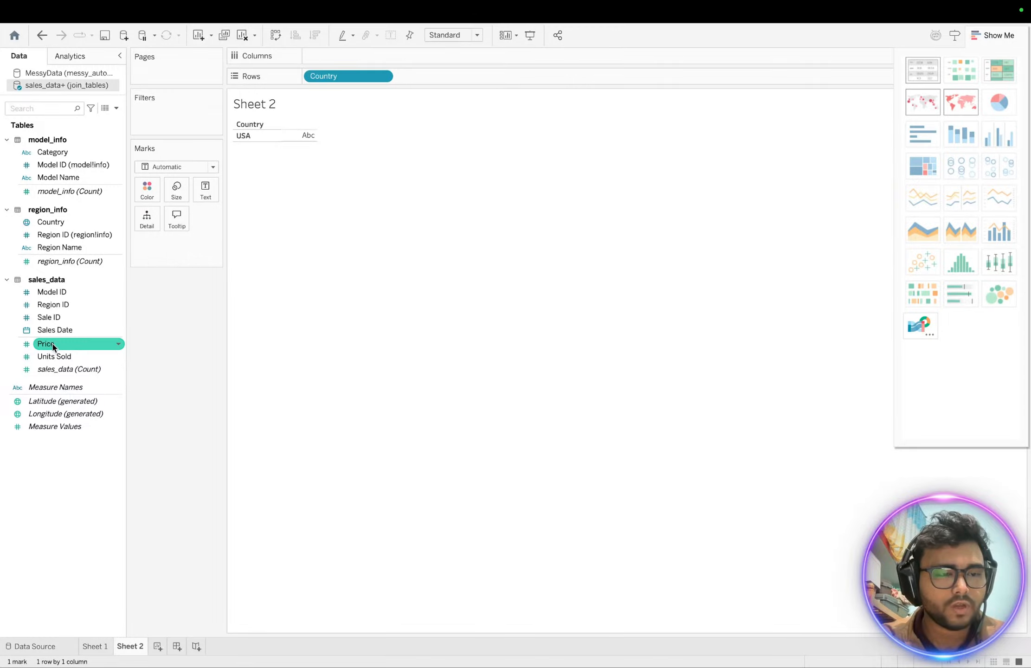
{"action": "left_click_drag", "start_coordinate": [53, 347], "coordinate": [306, 139]}
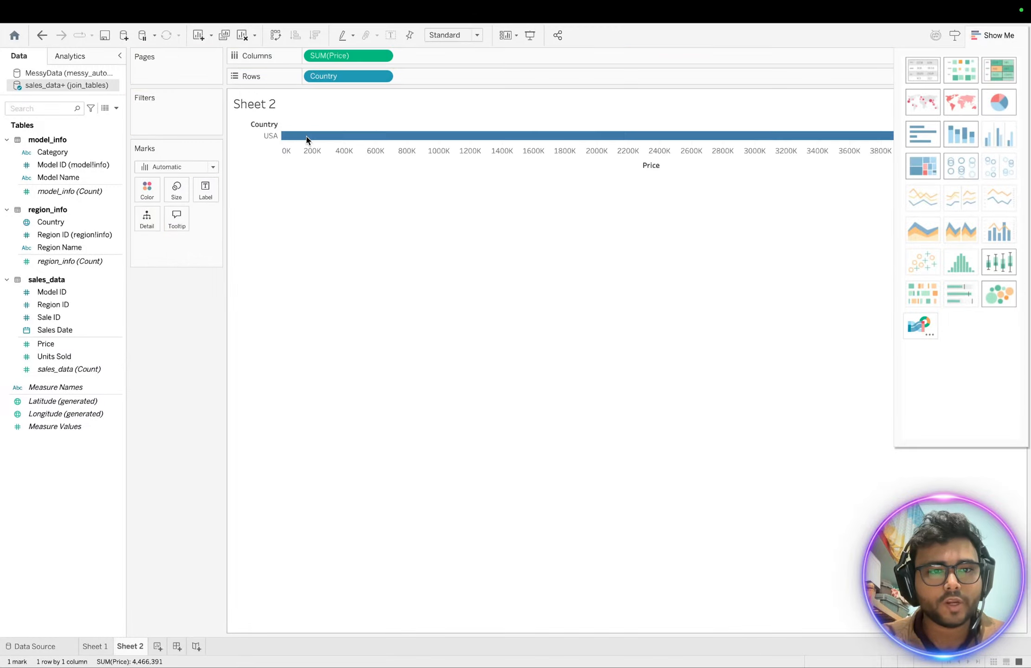
{"action": "left_click", "coordinate": [275, 36]}
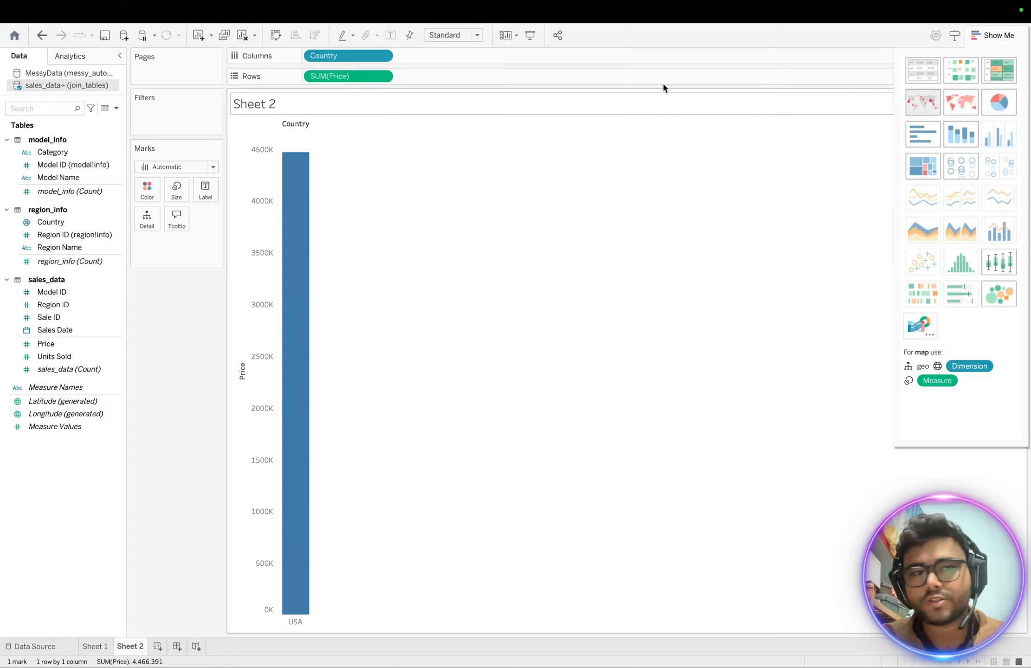
{"action": "left_click", "coordinate": [384, 76]}
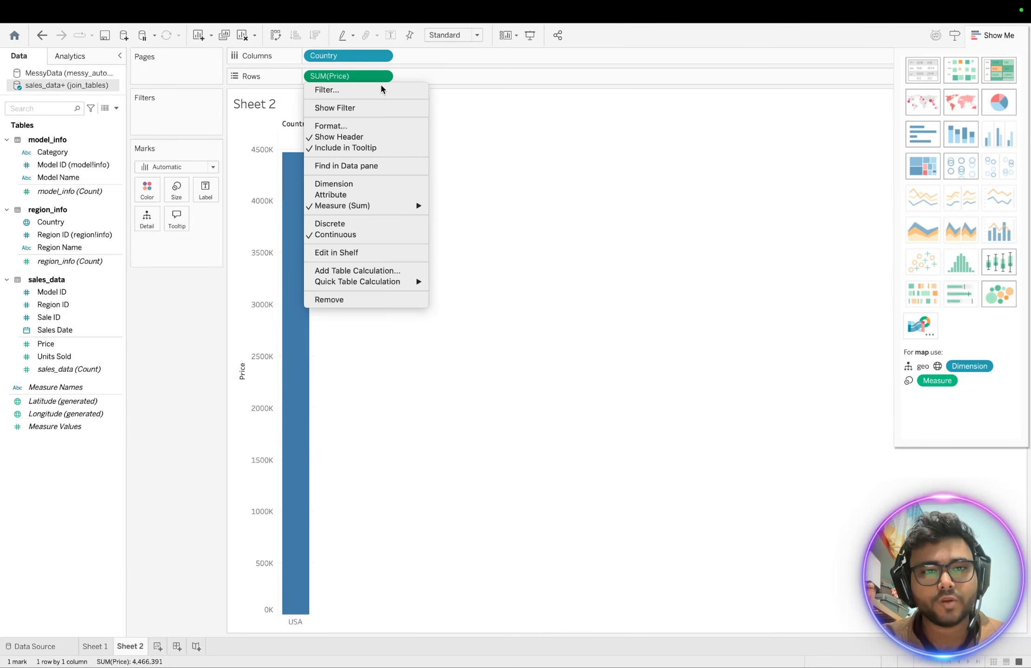
{"action": "mouse_move", "coordinate": [408, 205]}
{"action": "left_click", "coordinate": [448, 216]}
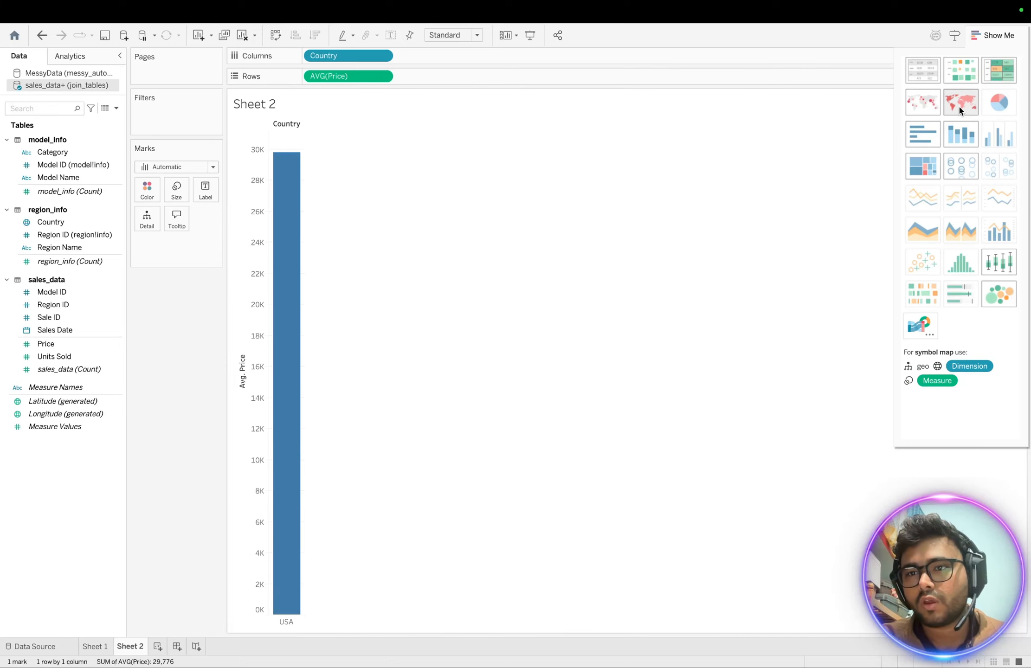
{"action": "left_click", "coordinate": [923, 103]}
{"action": "mouse_move", "coordinate": [581, 414]}
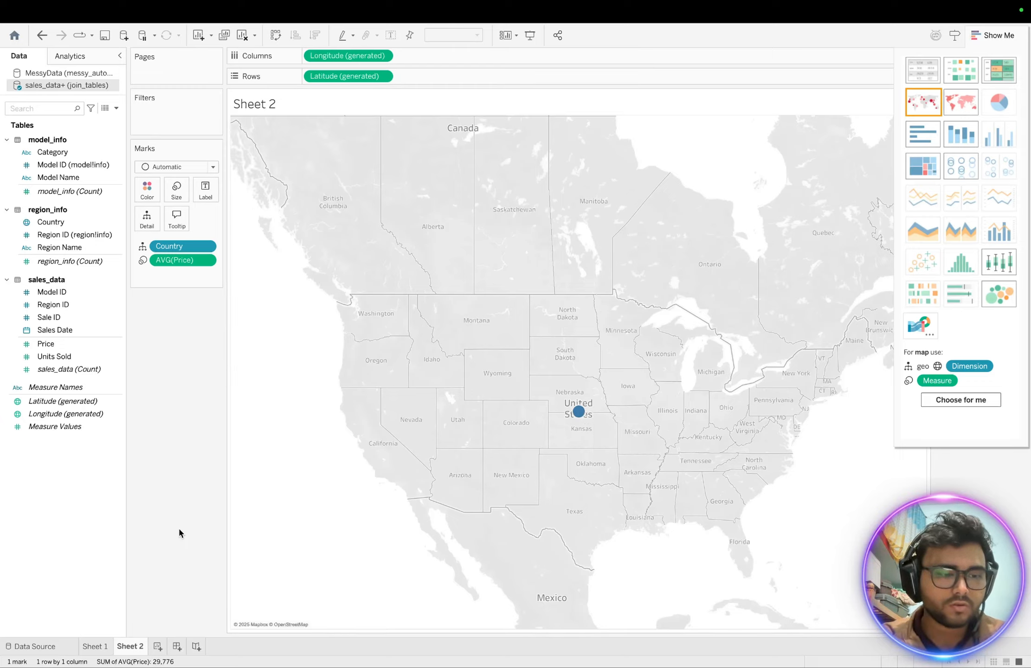
- Remove region_info and model_info from the data model, then open sales_data's physical layer
{"action": "left_click", "coordinate": [33, 646]}
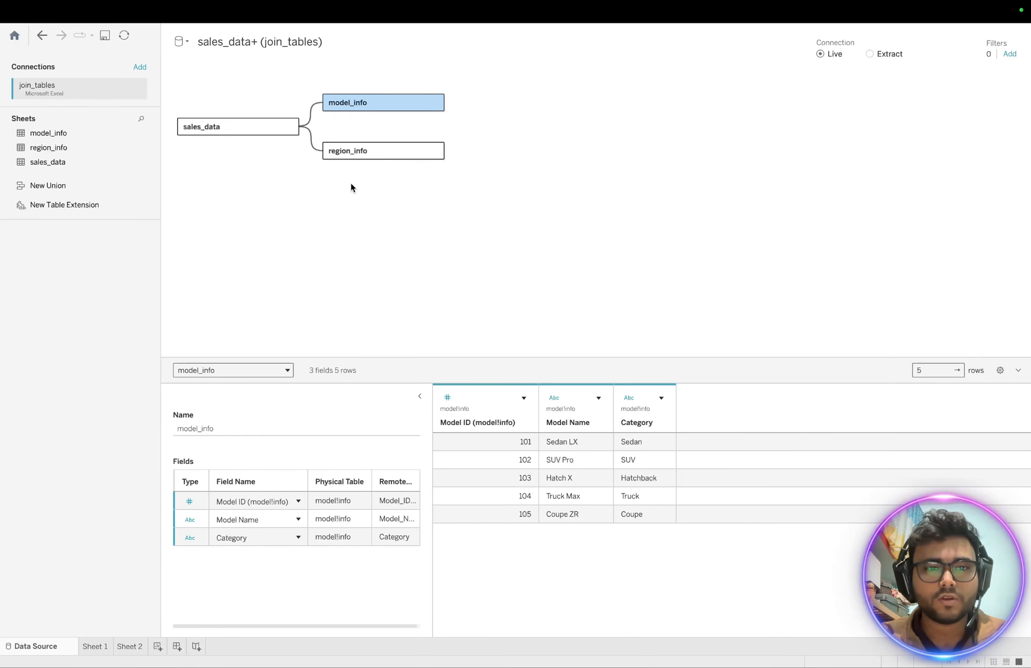
{"action": "left_click_drag", "start_coordinate": [386, 149], "coordinate": [78, 313]}
{"action": "left_click_drag", "start_coordinate": [383, 106], "coordinate": [67, 330]}
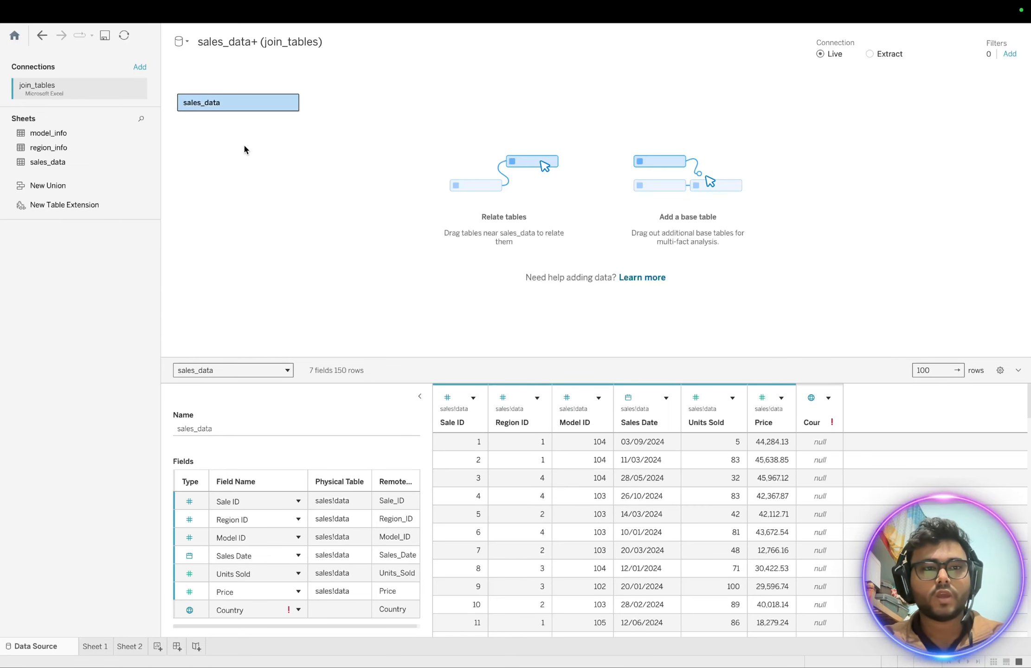
{"action": "double_click", "coordinate": [227, 107]}
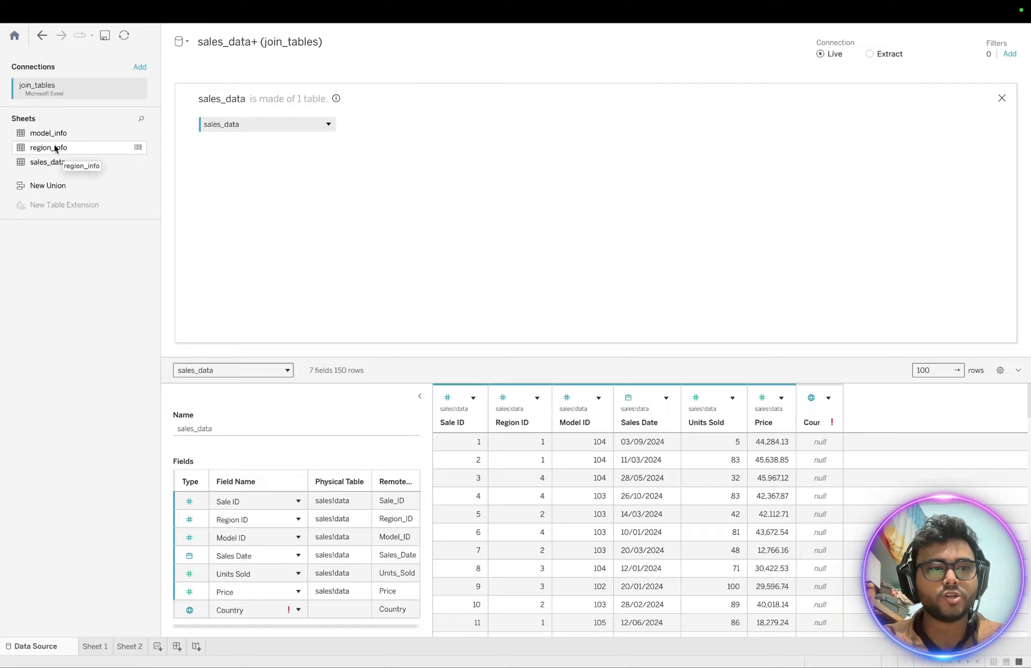
- Inner-join region_info to sales_data on Region ID and bring up the join settings
{"action": "left_click_drag", "start_coordinate": [48, 149], "coordinate": [373, 130]}
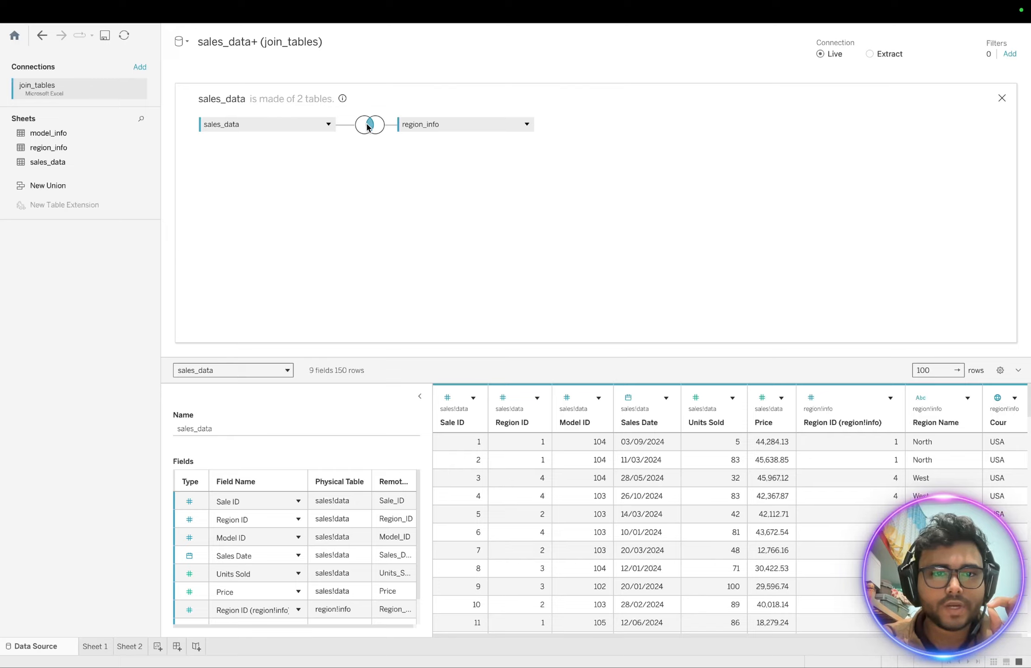
{"action": "mouse_move", "coordinate": [370, 125]}
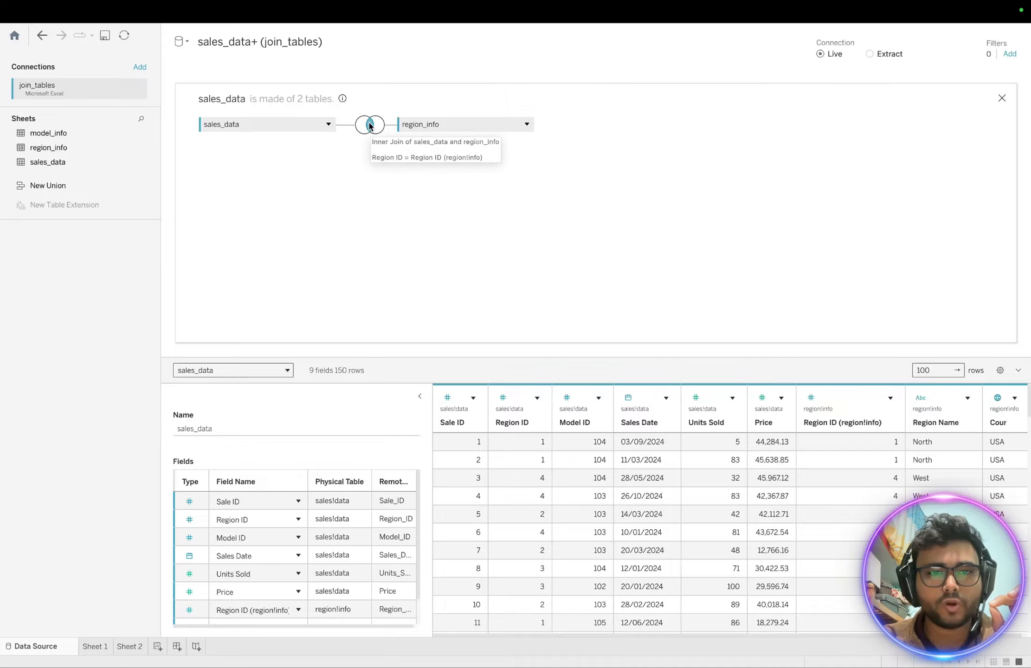
{"action": "left_click", "coordinate": [370, 125]}
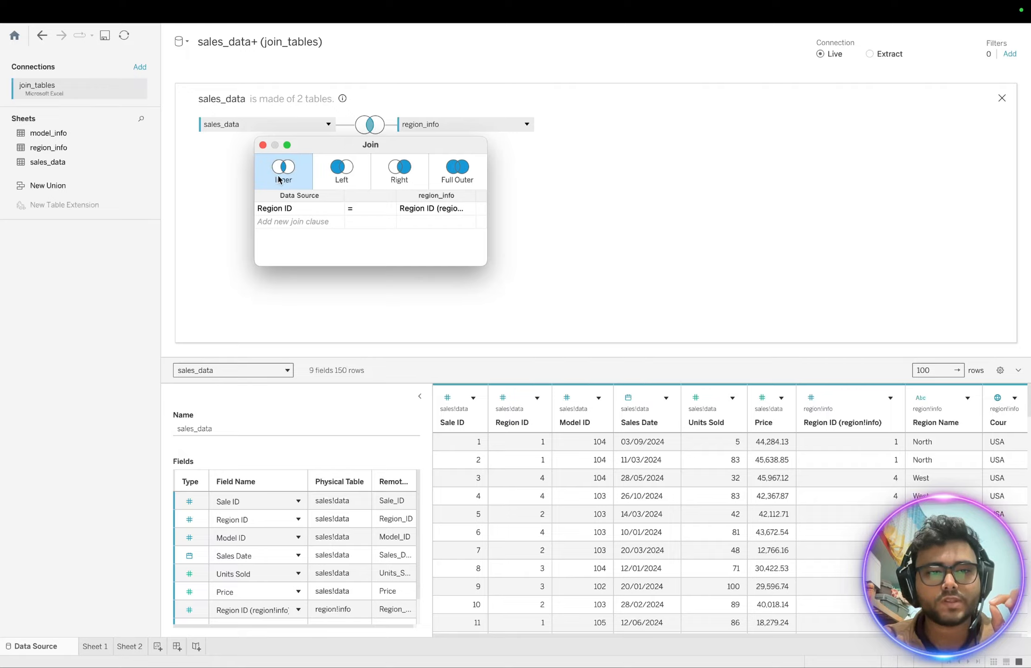
{"action": "left_click", "coordinate": [342, 181]}
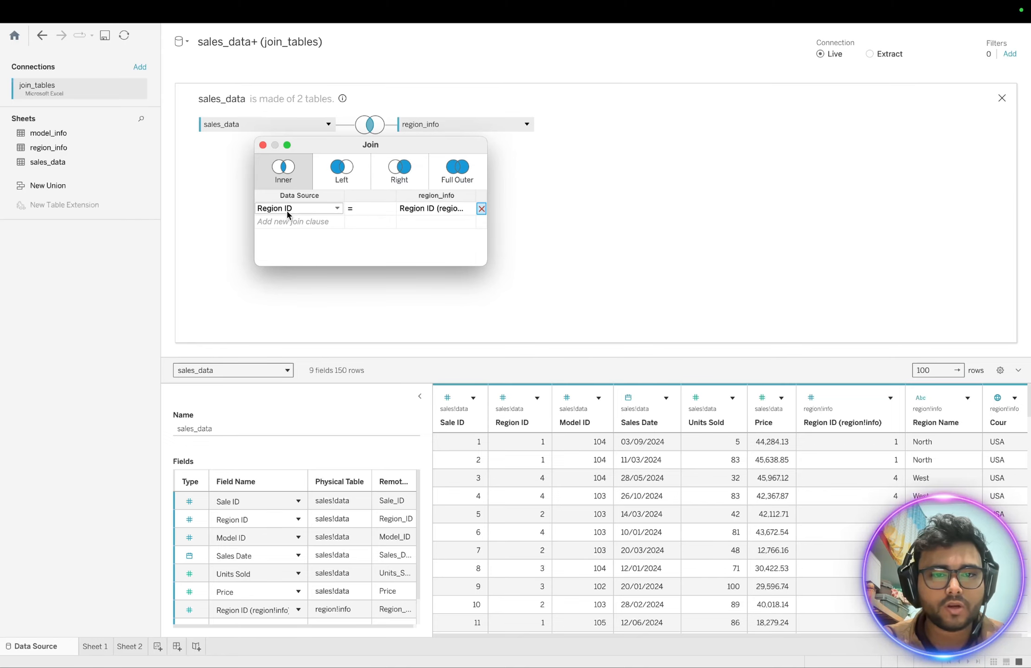
{"action": "key", "text": "ctrl+Up"}
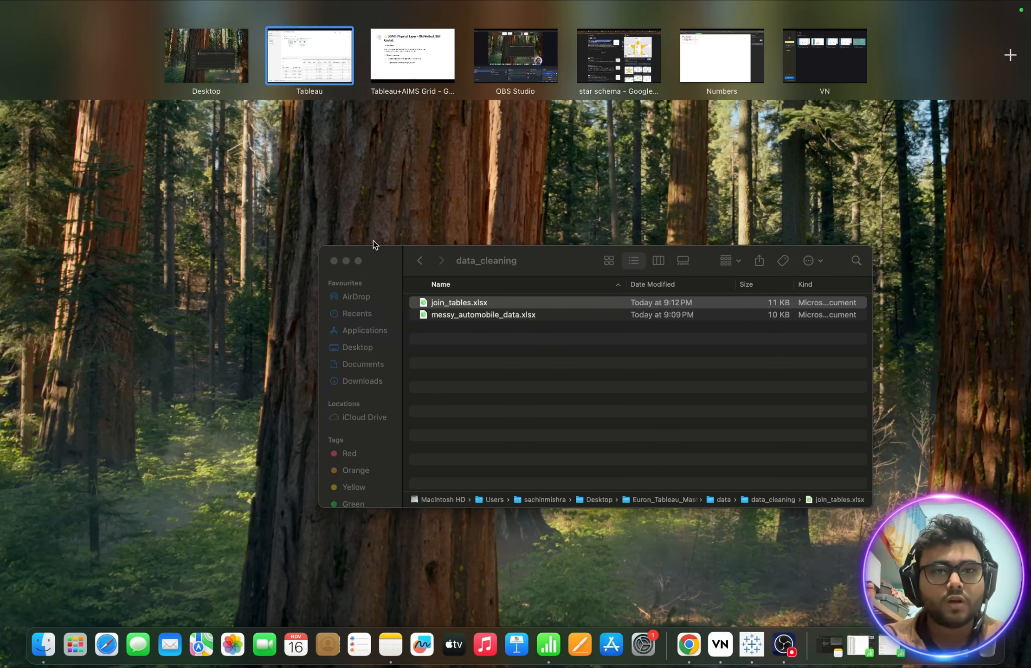
- Advance the joins slideshow to the slide comparing Inner, Left, Right and Full Outer joins
{"action": "left_click", "coordinate": [400, 76]}
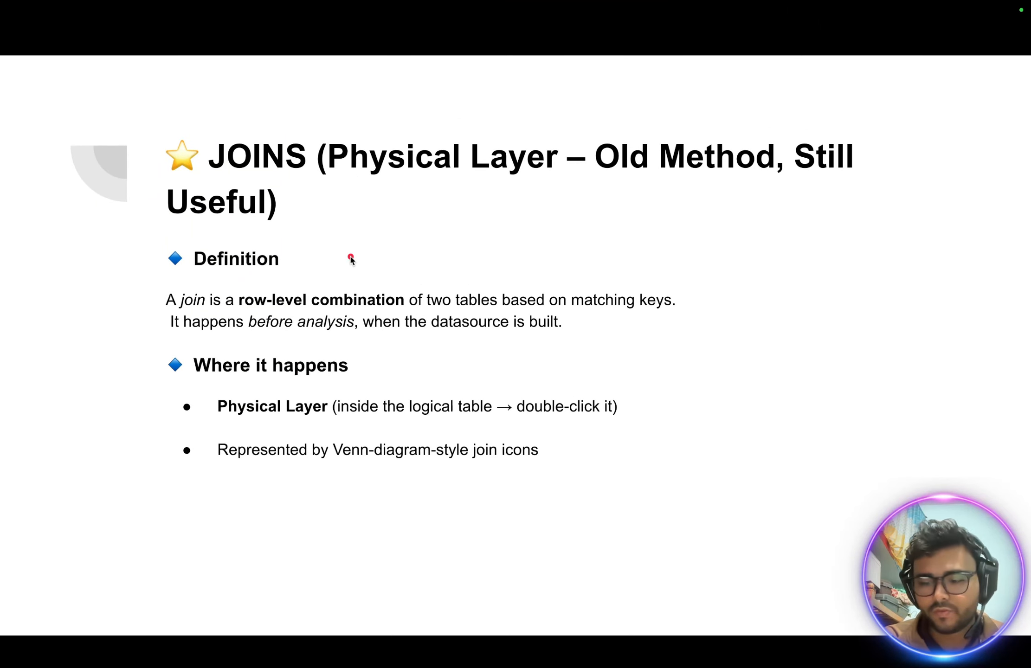
{"action": "key", "text": "Right"}
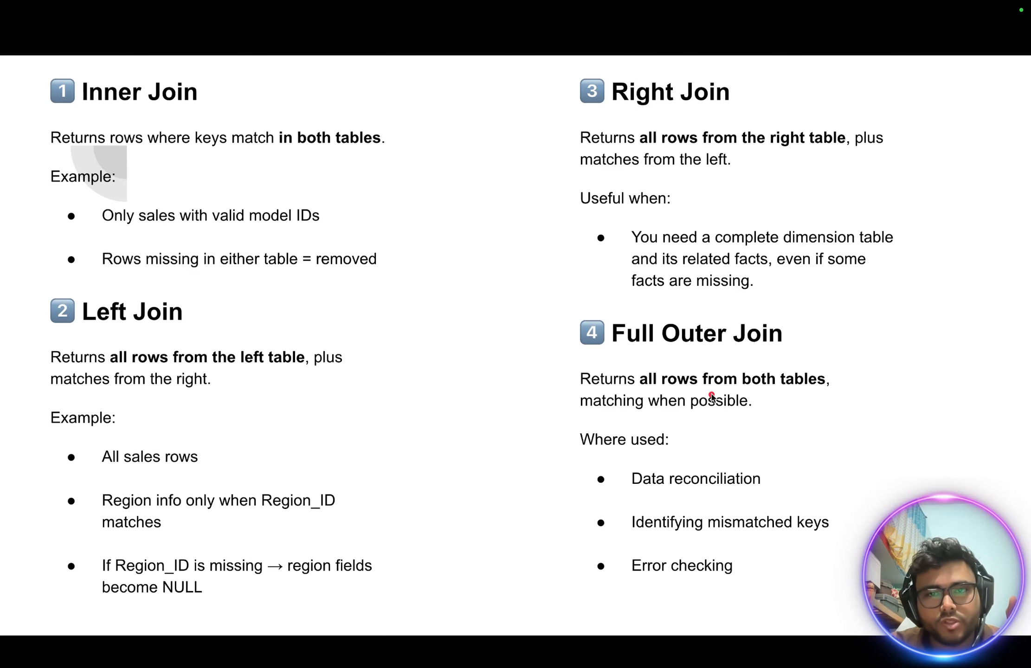
{"action": "key", "text": "ctrl+Up"}
- Back in Tableau, change the sales_data–region_info join type to Left
{"action": "left_click", "coordinate": [348, 70]}
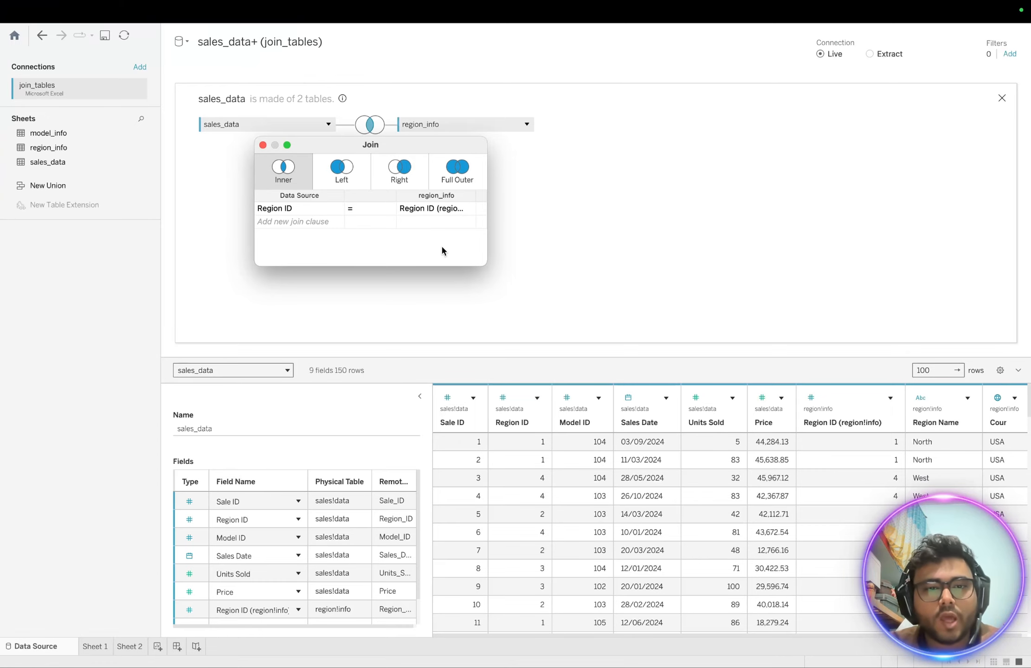
{"action": "left_click", "coordinate": [341, 185]}
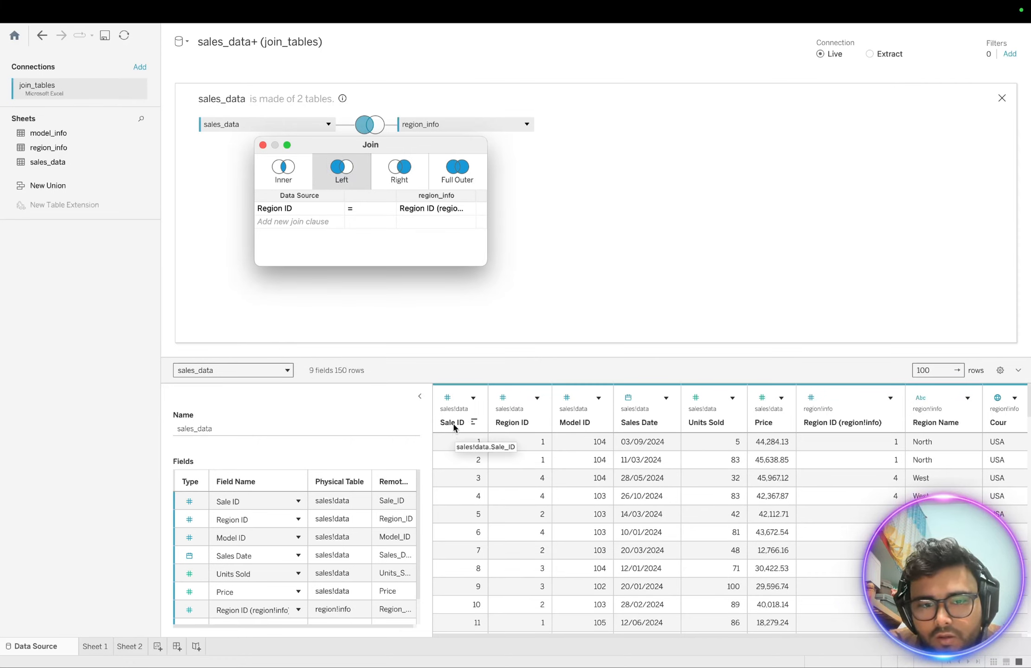
{"action": "scroll", "coordinate": [678, 529], "scroll_direction": "right", "scroll_amount": 1}
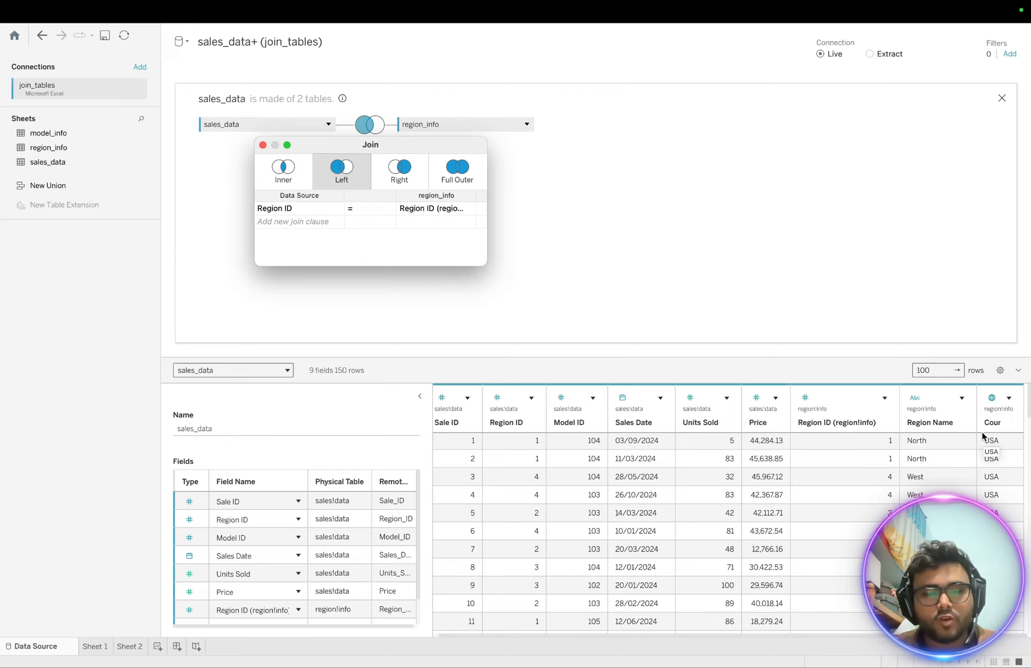
{"action": "left_click", "coordinate": [551, 209]}
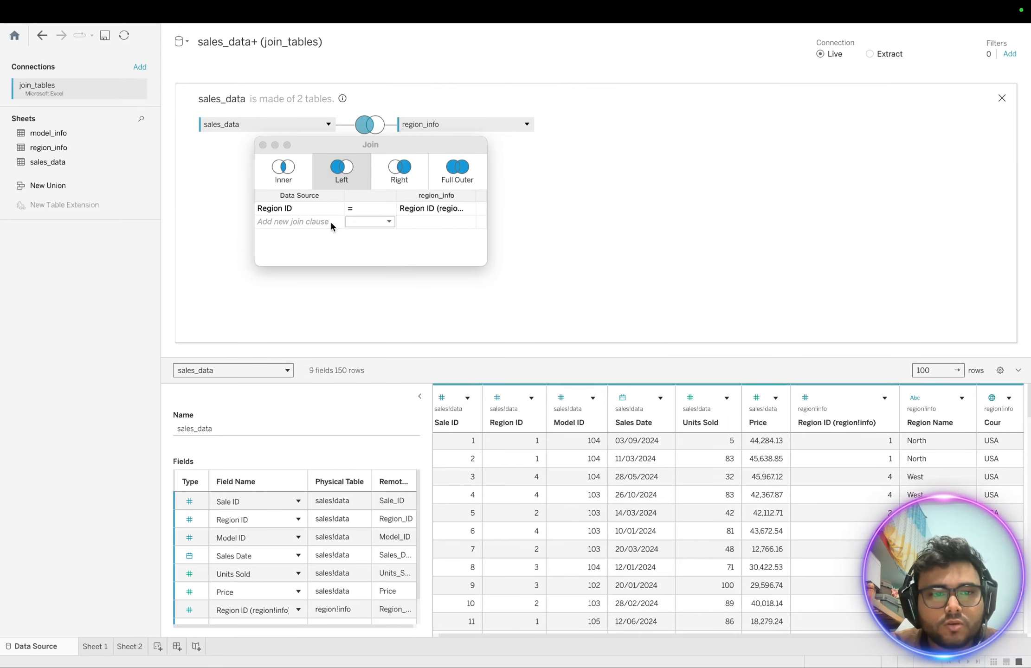
- Close the join settings and drag region_info out, leaving sales_data as one table
{"action": "left_click", "coordinate": [263, 144]}
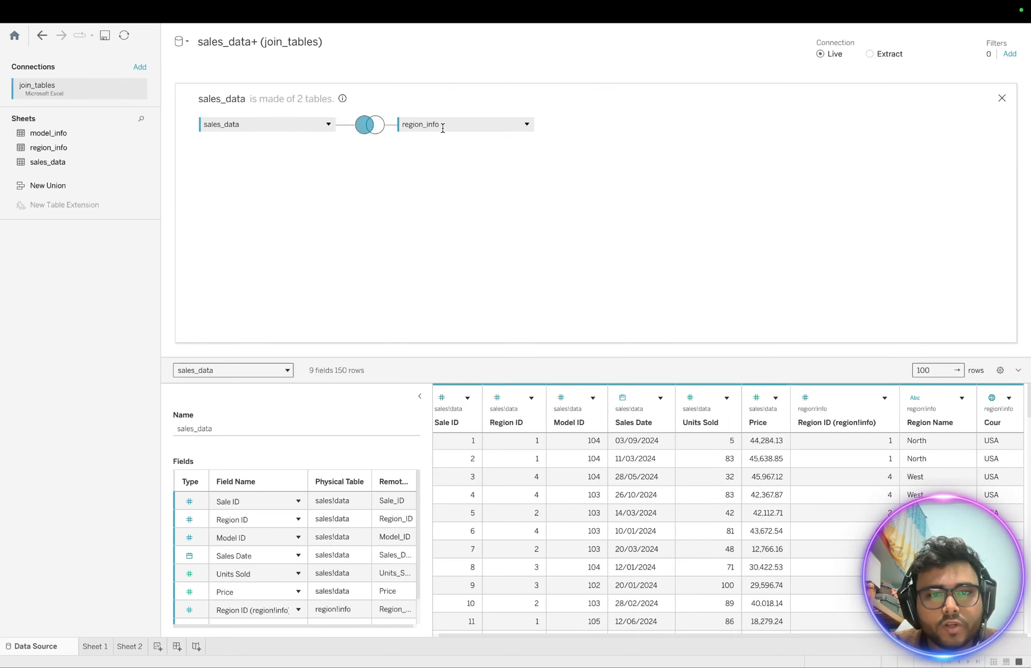
{"action": "left_click_drag", "start_coordinate": [443, 125], "coordinate": [293, 228]}
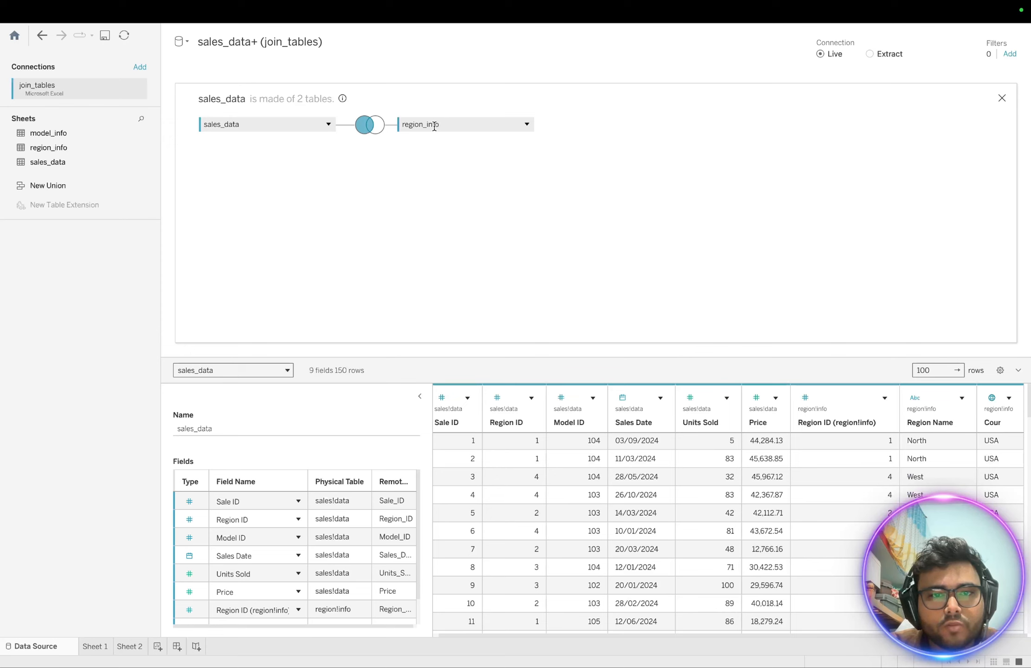
{"action": "left_click_drag", "start_coordinate": [434, 126], "coordinate": [69, 320]}
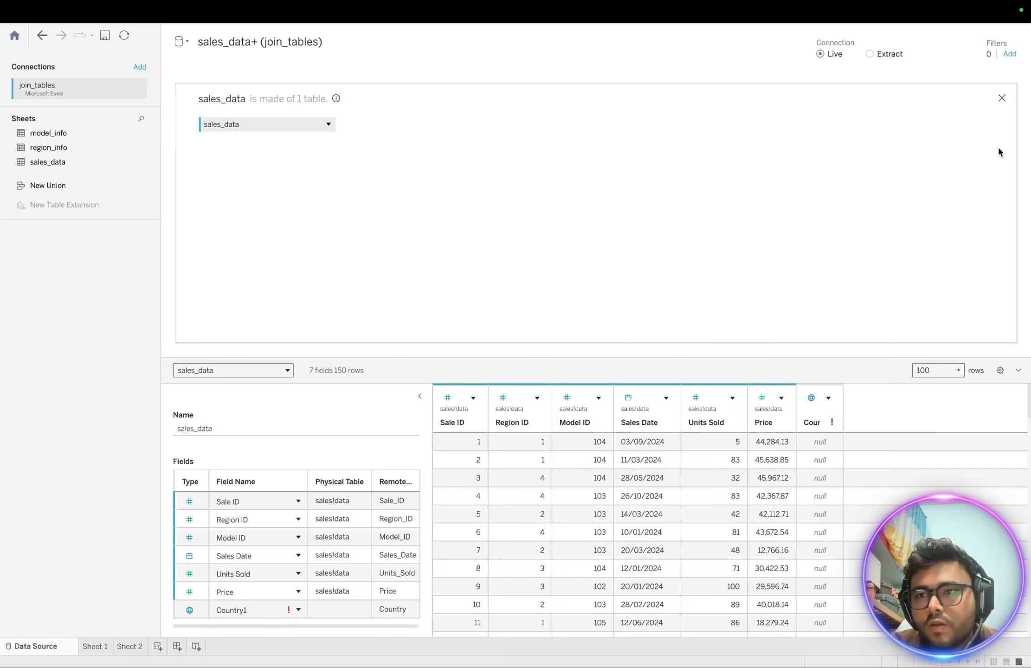
- Close the physical layer and relate region_info to sales_data on Region ID, inspecting both tables
{"action": "left_click", "coordinate": [1001, 98]}
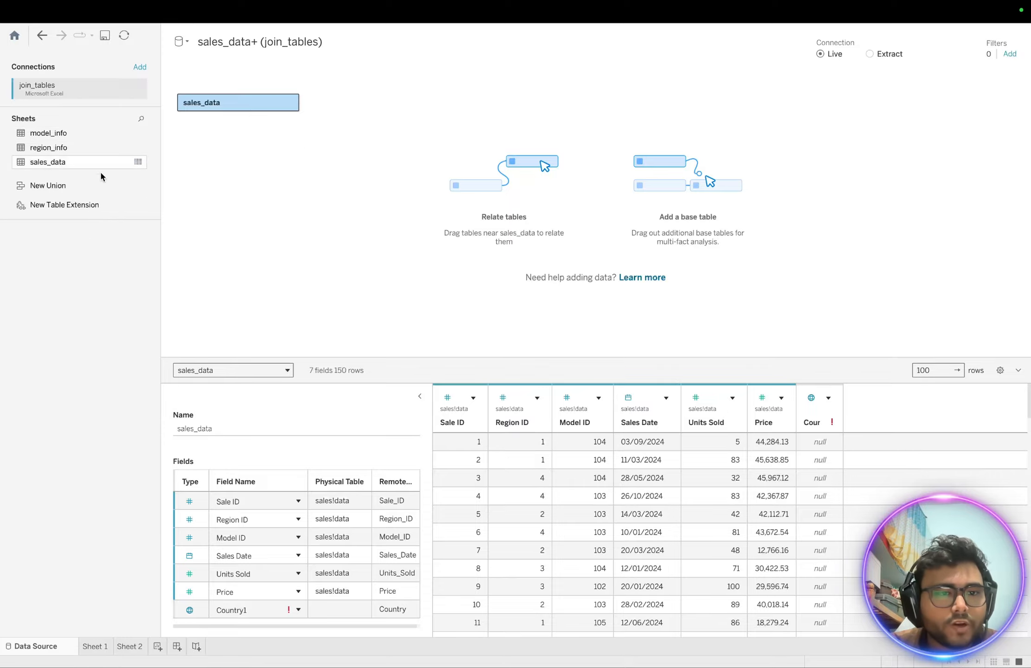
{"action": "left_click_drag", "start_coordinate": [45, 148], "coordinate": [322, 103]}
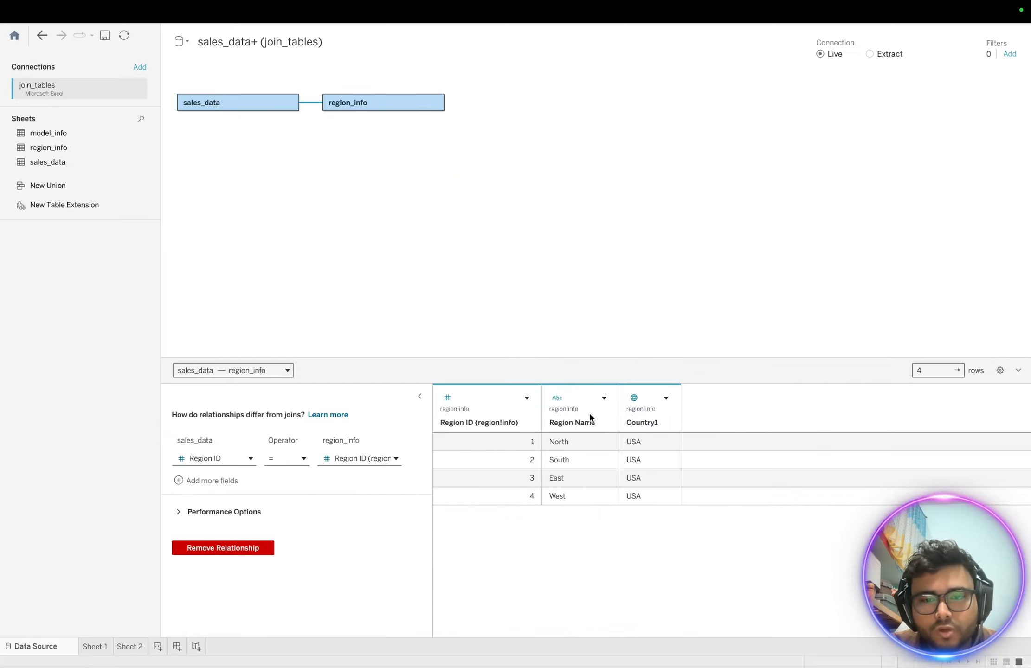
{"action": "left_click", "coordinate": [365, 103]}
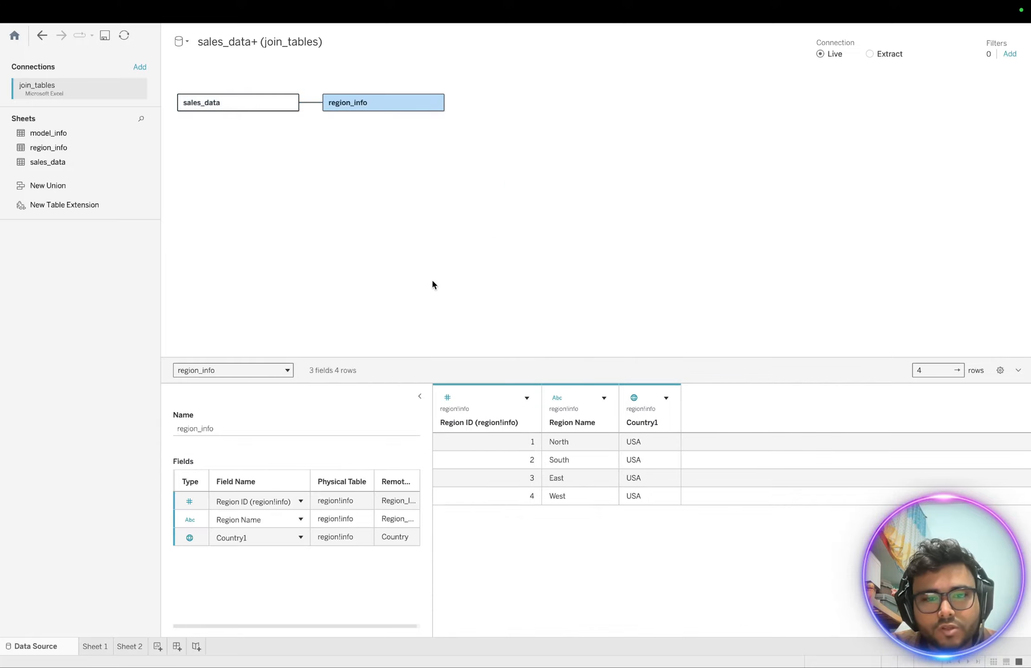
{"action": "left_click", "coordinate": [218, 103]}
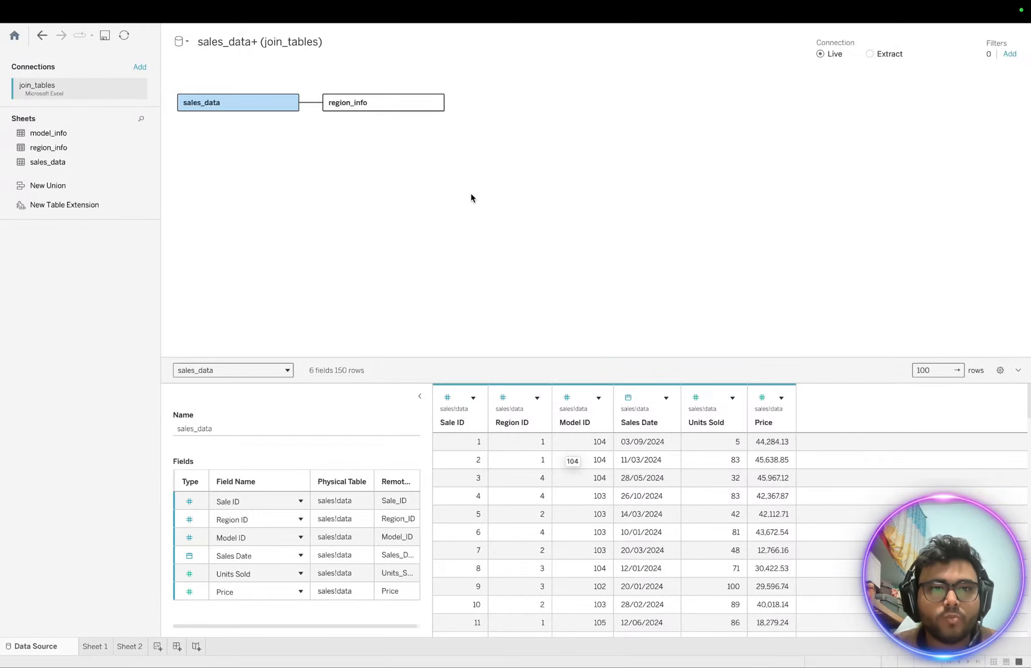
- Drop the region_info relationship and join region_info inside sales_data's physical layer instead
{"action": "left_click_drag", "start_coordinate": [393, 102], "coordinate": [77, 334]}
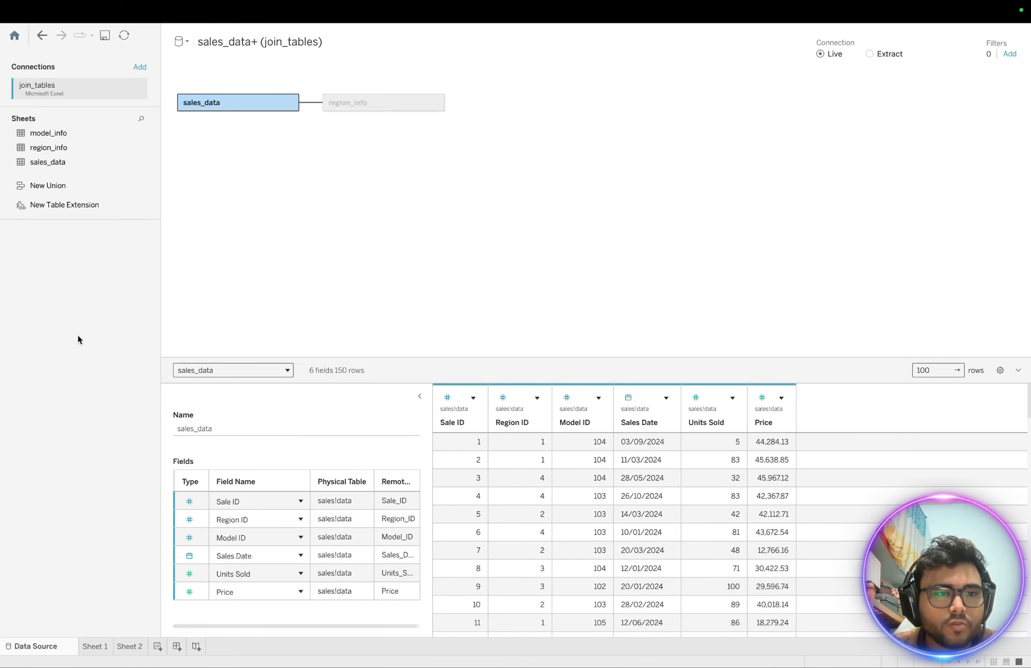
{"action": "double_click", "coordinate": [202, 102]}
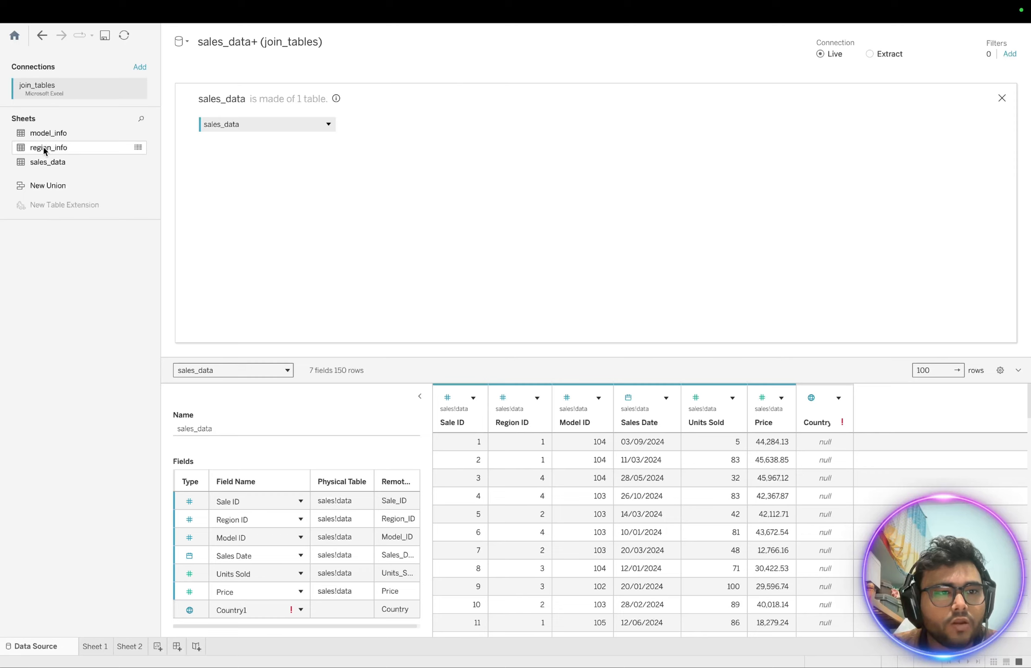
{"action": "left_click_drag", "start_coordinate": [46, 148], "coordinate": [405, 132]}
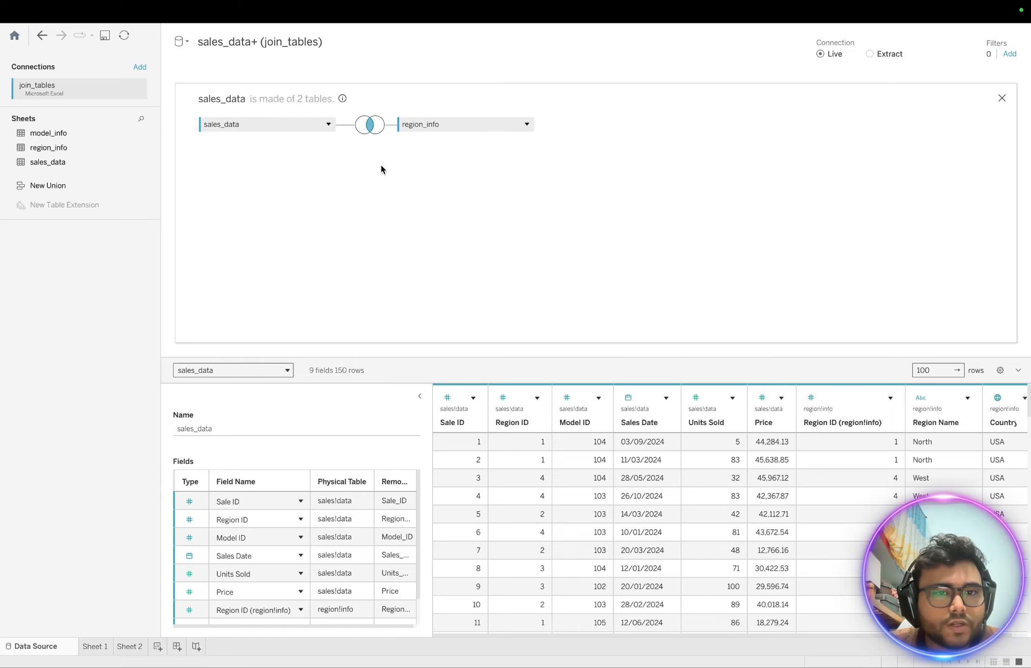
{"action": "left_click", "coordinate": [370, 124]}
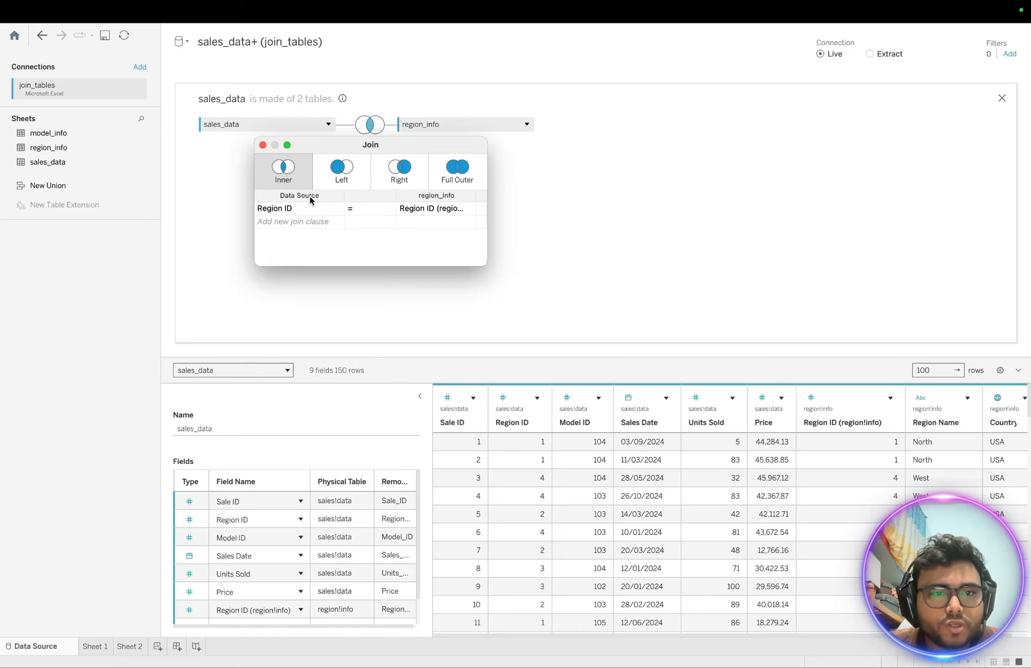
{"action": "left_click", "coordinate": [351, 180]}
{"action": "left_click", "coordinate": [397, 182]}
{"action": "left_click", "coordinate": [461, 185]}
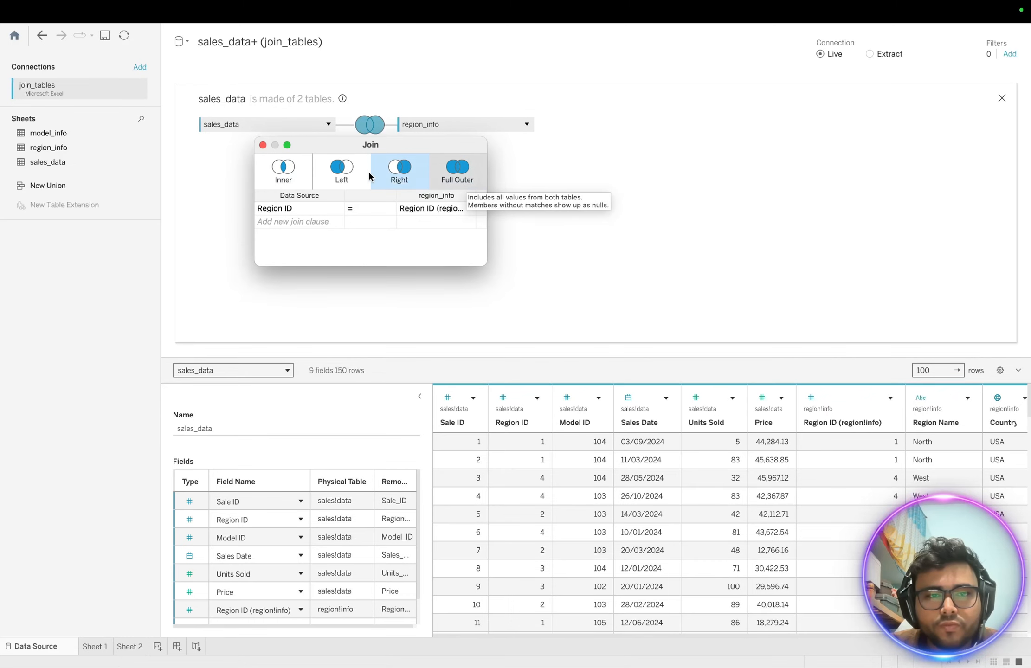
{"action": "left_click", "coordinate": [298, 176]}
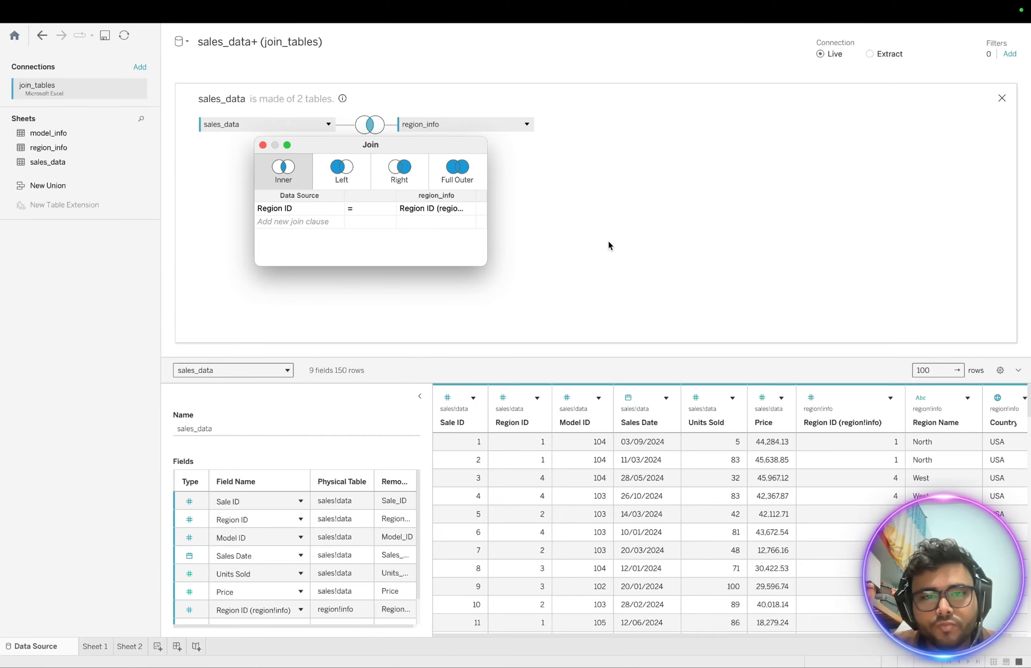
{"action": "left_click", "coordinate": [263, 145]}
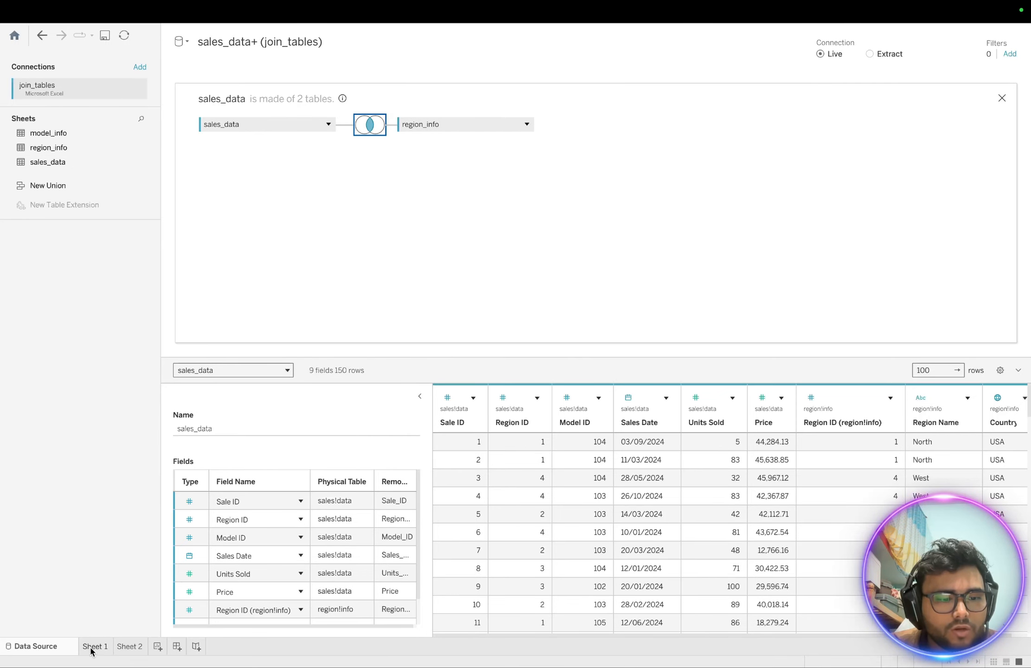
- Create a new blank Sheet 3, check the Data Source page, then return to Sheet 3
{"action": "left_click", "coordinate": [131, 647]}
{"action": "left_click", "coordinate": [157, 647]}
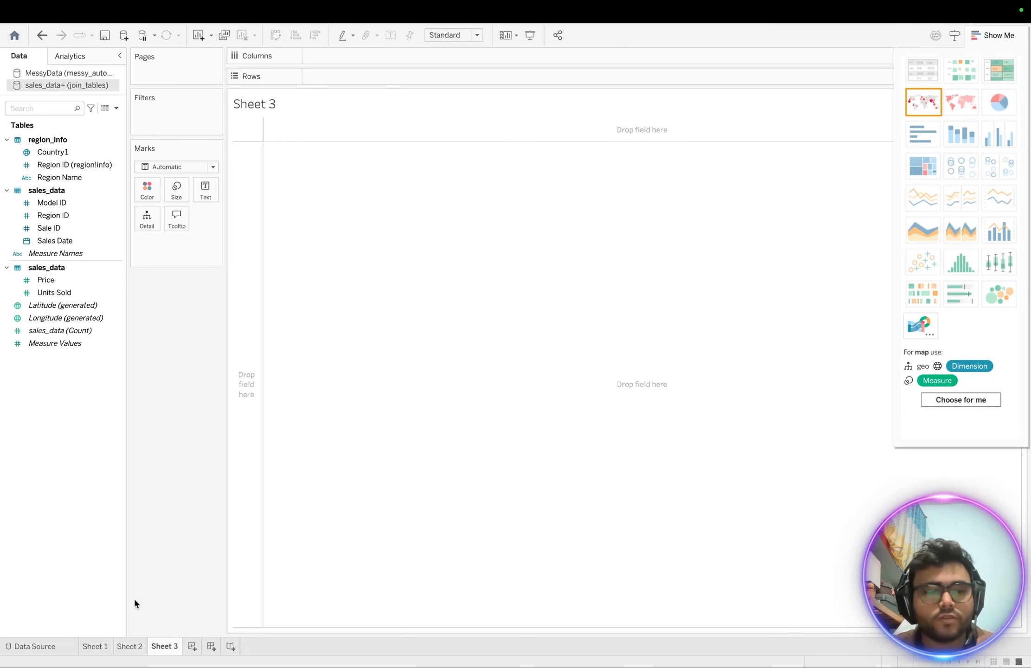
{"action": "left_click", "coordinate": [28, 647]}
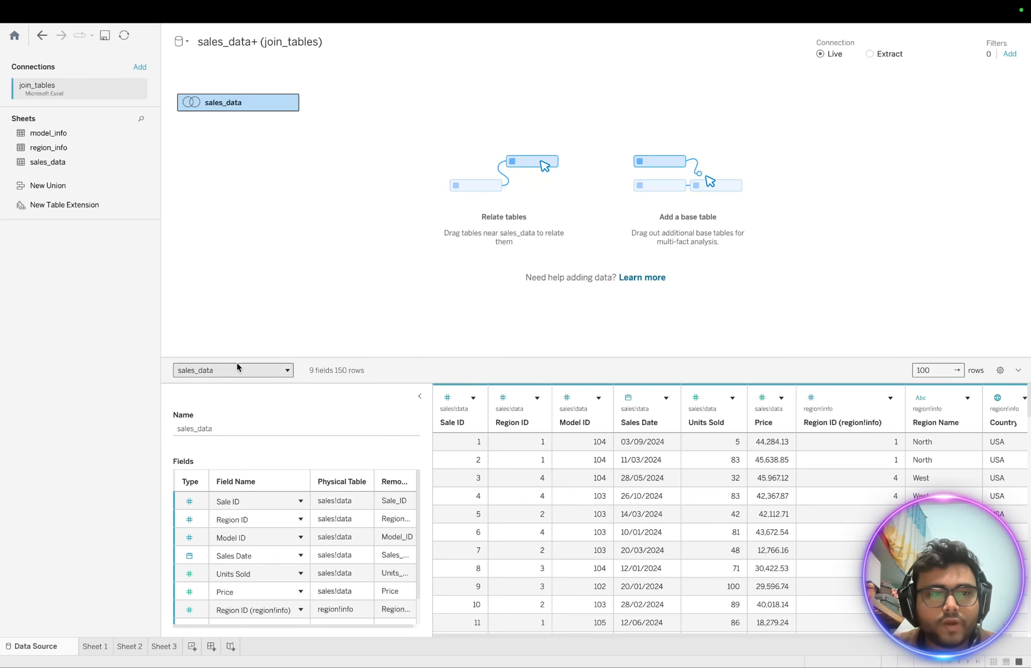
{"action": "mouse_move", "coordinate": [238, 112]}
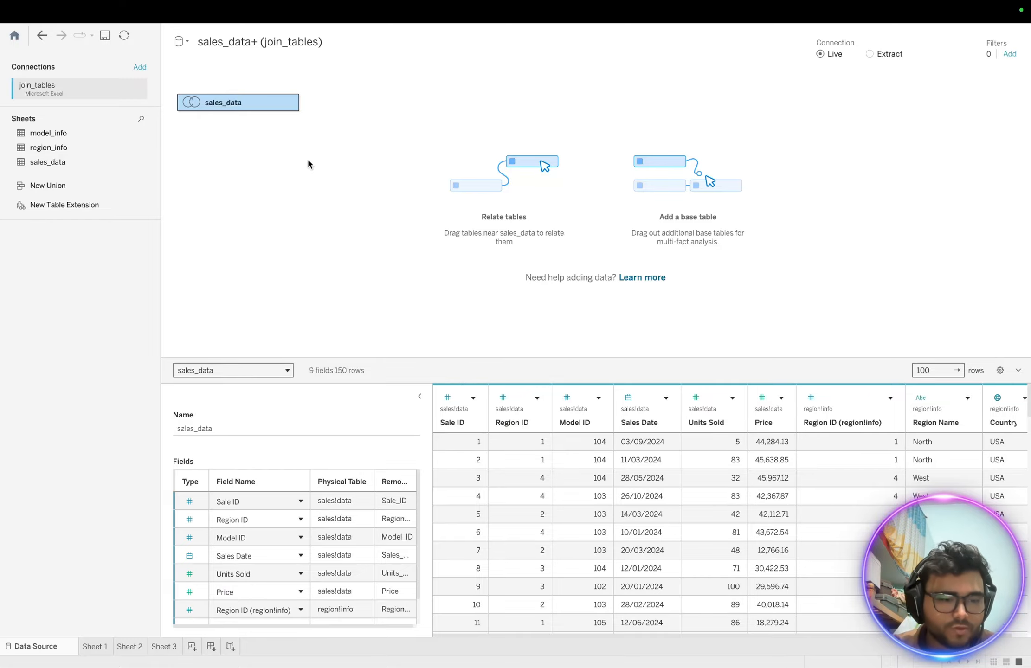
{"action": "left_click", "coordinate": [170, 647]}
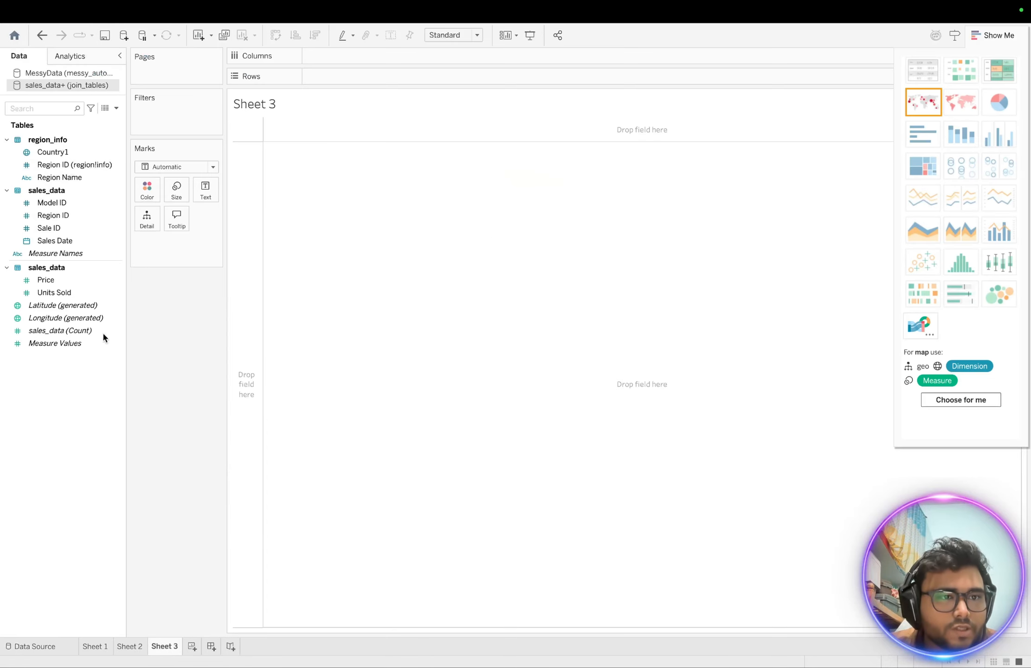
- Put Region Name on Rows, add Price to the table, and change its aggregation from Sum to Average
{"action": "left_click", "coordinate": [52, 180]}
{"action": "left_click_drag", "start_coordinate": [52, 182], "coordinate": [337, 84]}
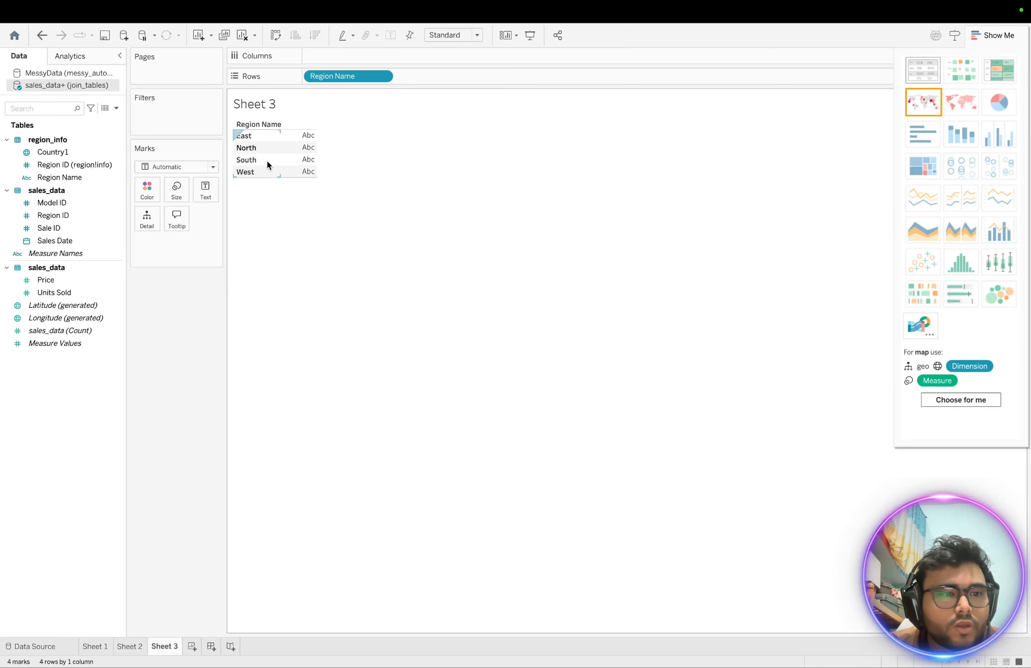
{"action": "left_click", "coordinate": [105, 322]}
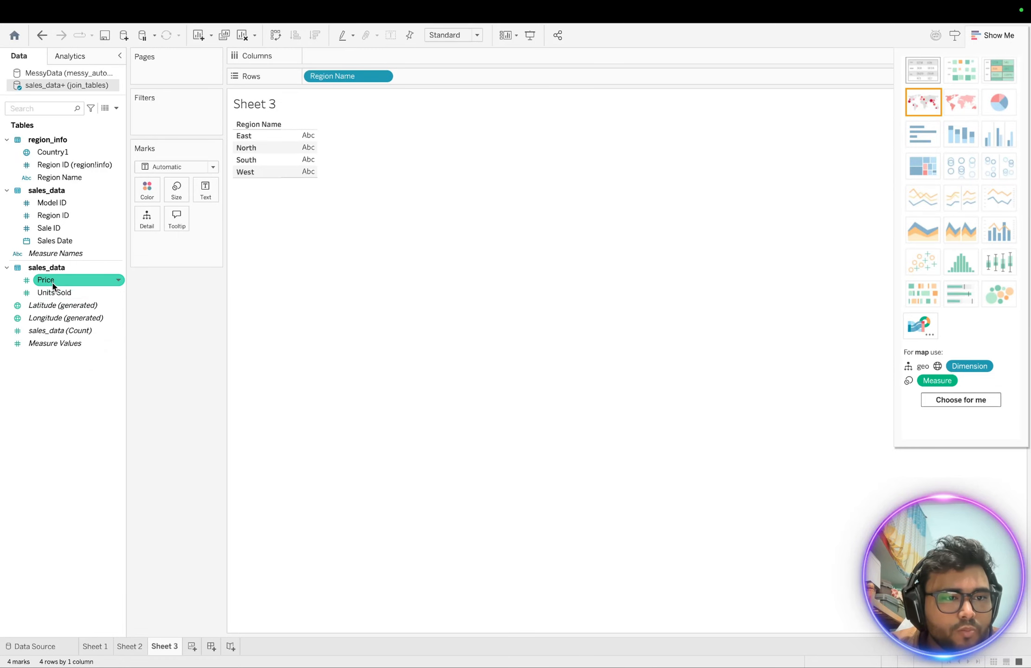
{"action": "left_click_drag", "start_coordinate": [54, 283], "coordinate": [306, 145]}
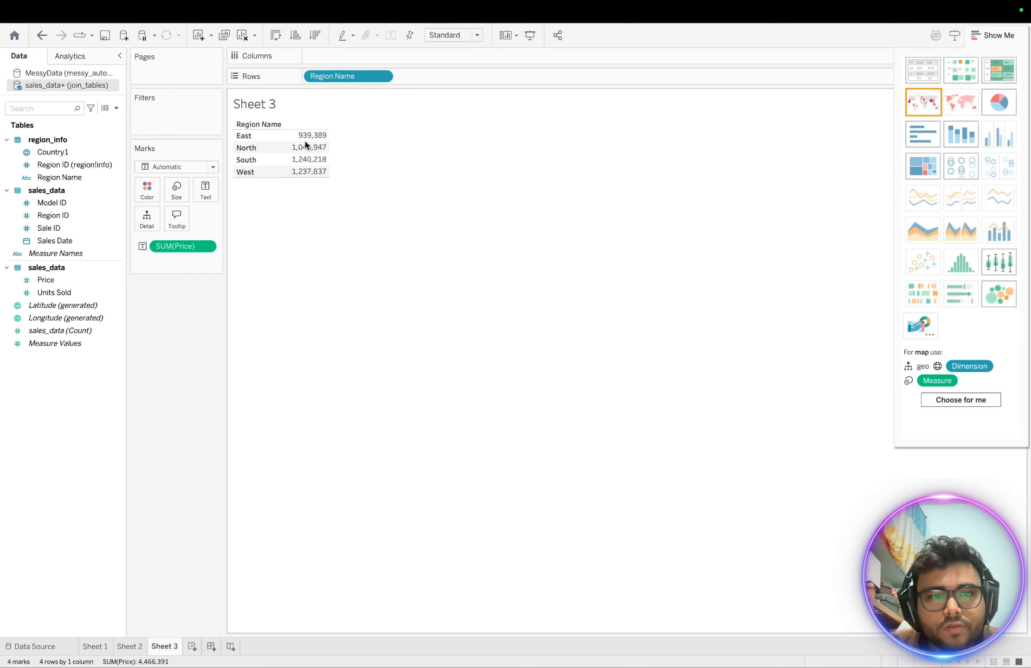
{"action": "left_click", "coordinate": [210, 246]}
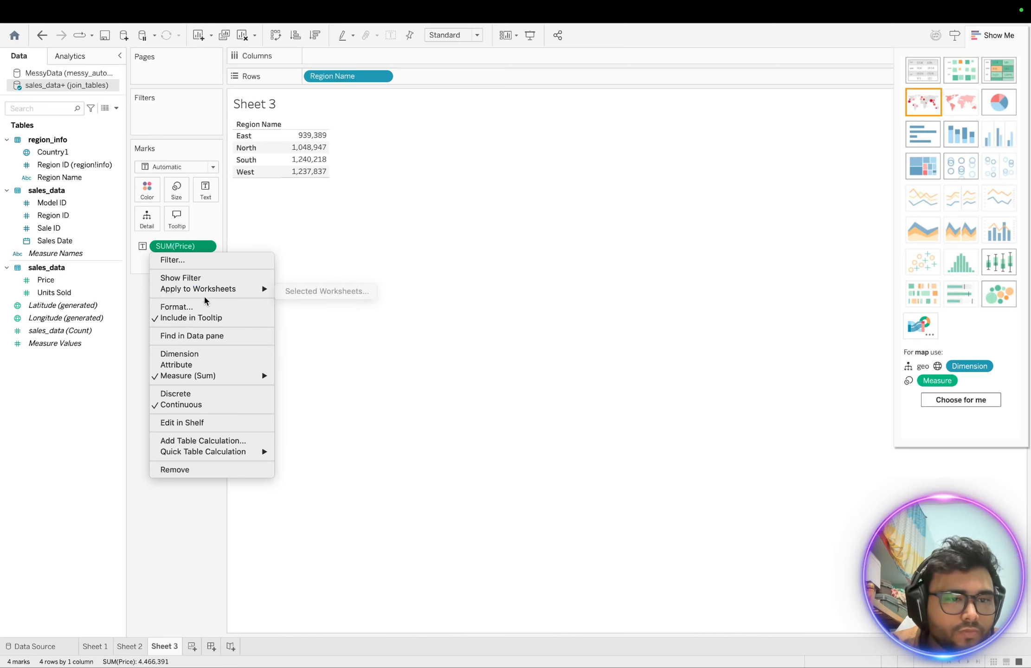
{"action": "mouse_move", "coordinate": [208, 377]}
{"action": "left_click", "coordinate": [297, 387]}
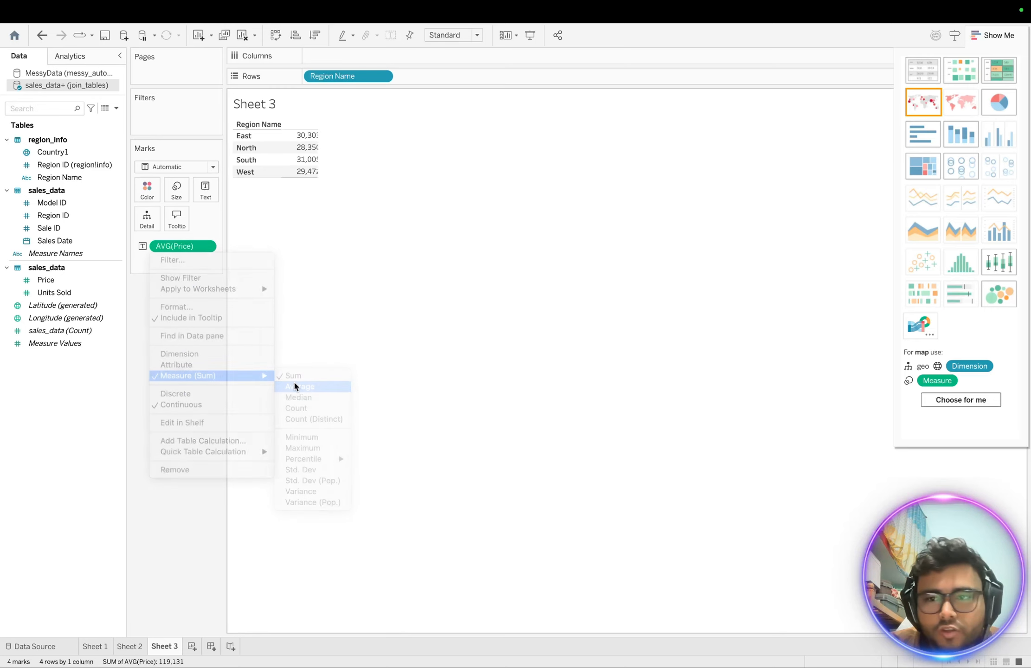
- Apply the Show Me packed bubbles layout, sizing bubbles by AVG(Price) and colouring them by Region Name
{"action": "left_click", "coordinate": [1002, 297]}
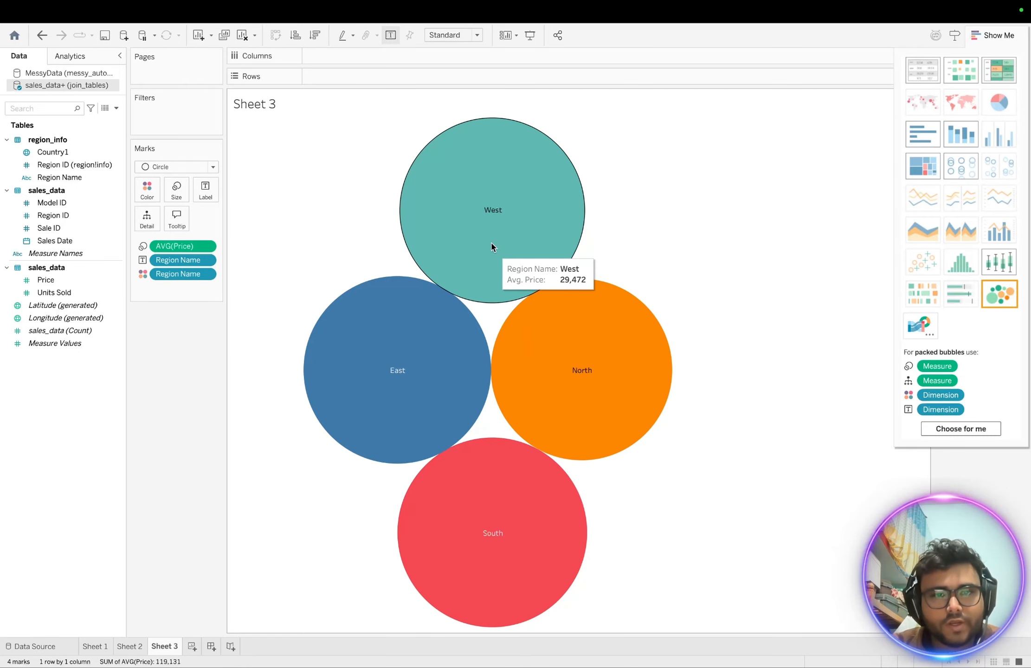
{"action": "left_click", "coordinate": [53, 153]}
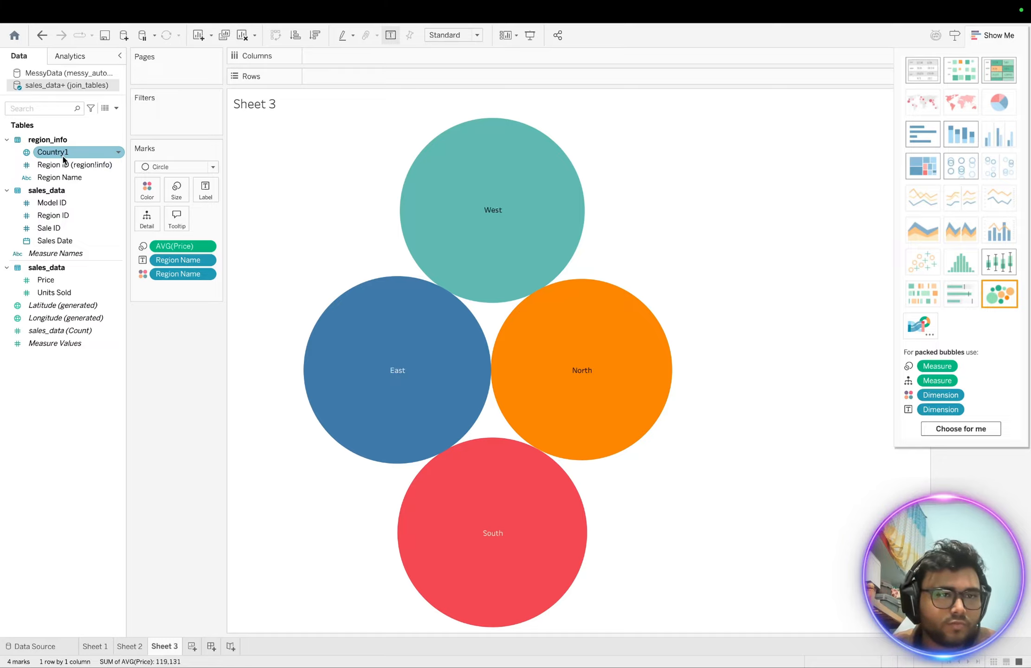
{"action": "left_click", "coordinate": [241, 359]}
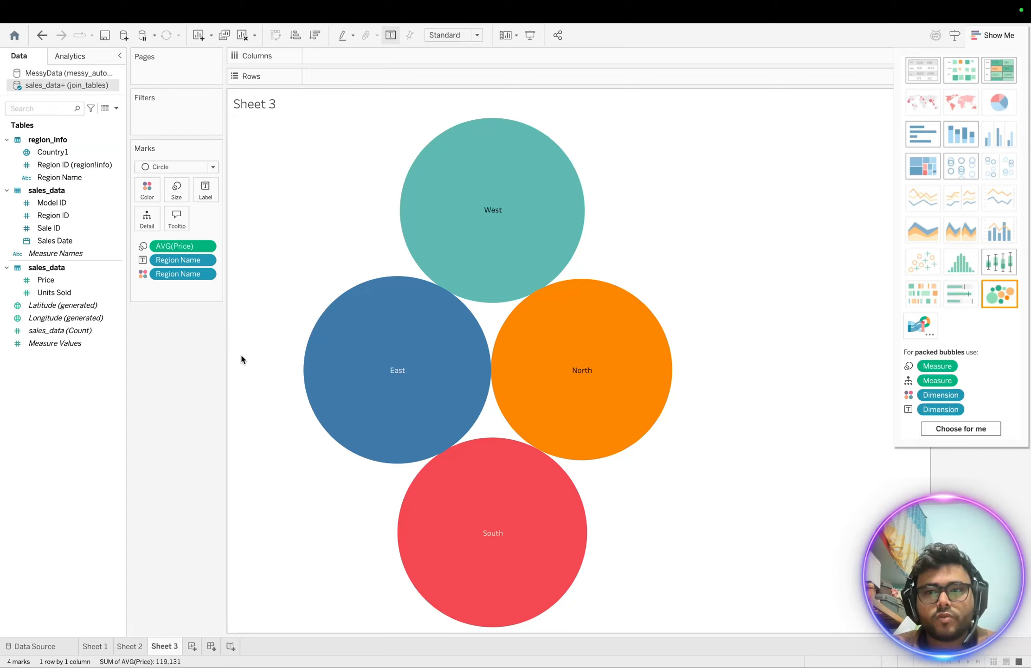